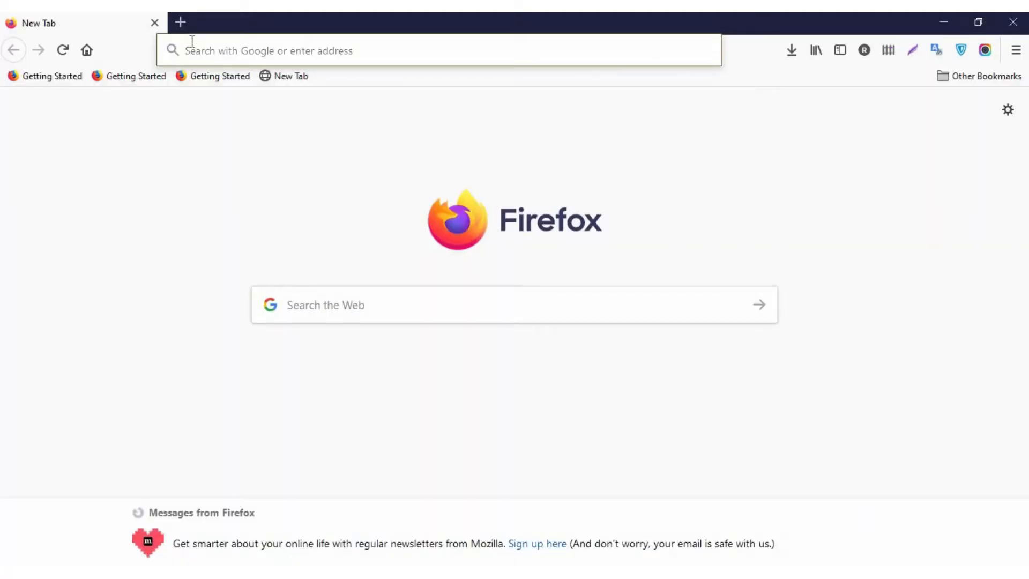
Open the WordPress admin dashboard at localhost/dankash-training/wp-admin/.
{"action": "type", "text": "localhost/"}
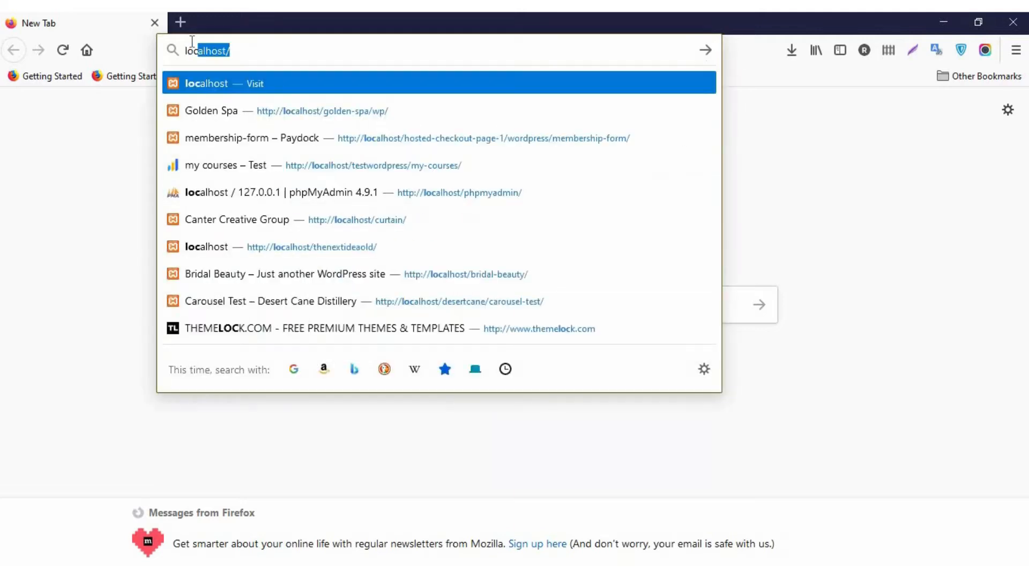
{"action": "type", "text": "dankash-tra"}
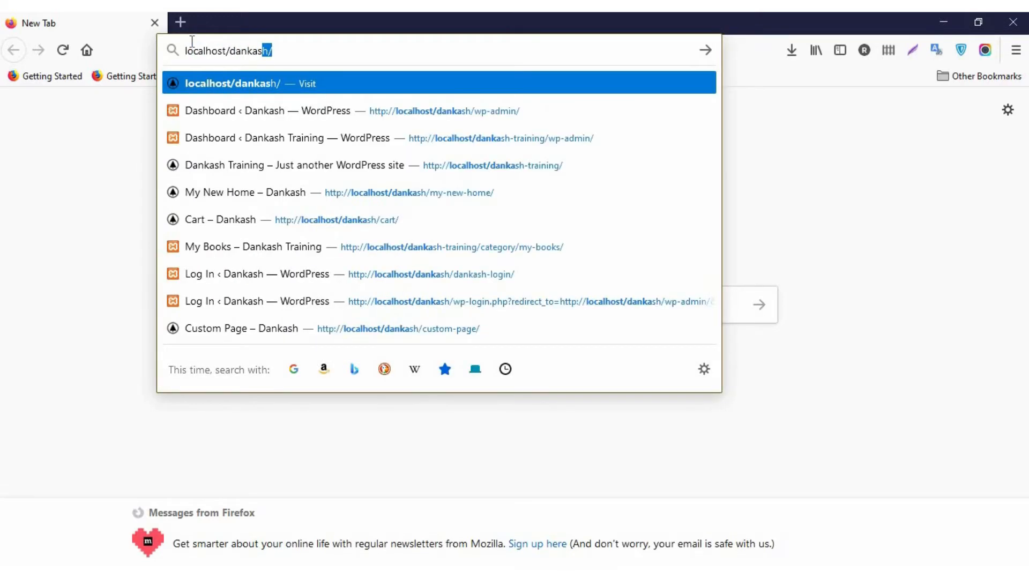
{"action": "type", "text": "ining/wp-admin/"}
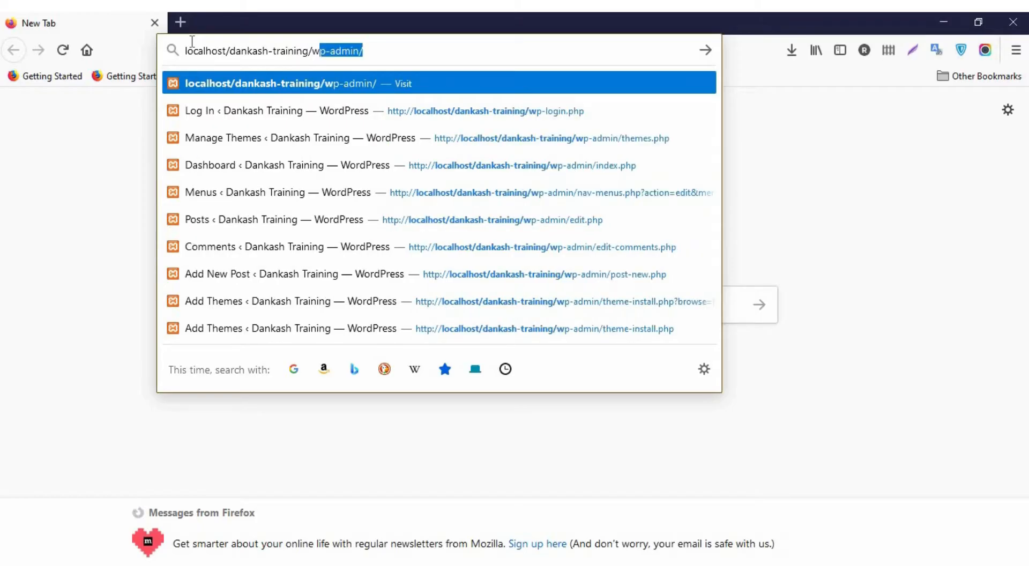
{"action": "key", "text": "Return"}
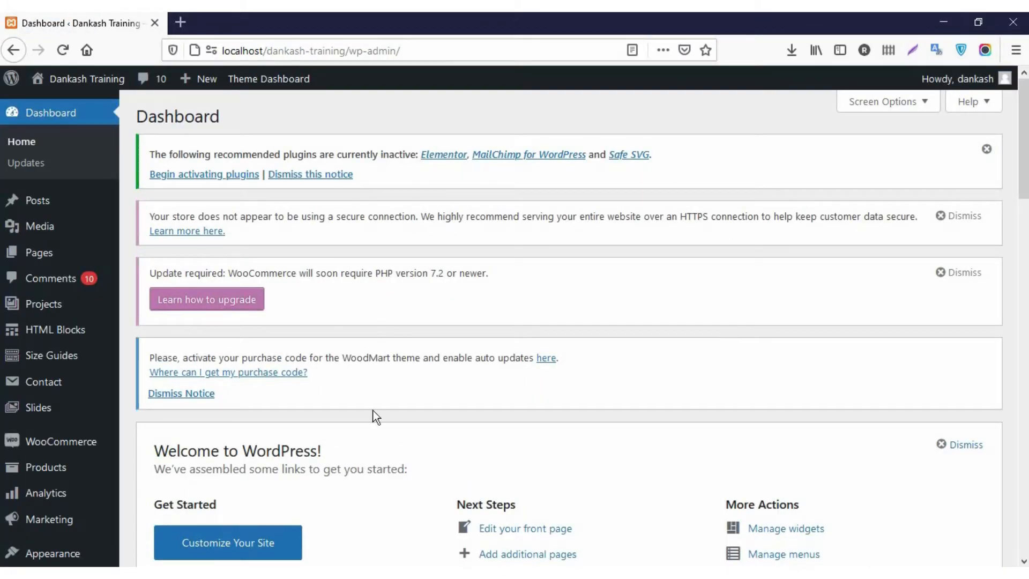
Open the live Dankash Training site in a new browser tab and switch to it.
{"action": "mouse_move", "coordinate": [89, 79]}
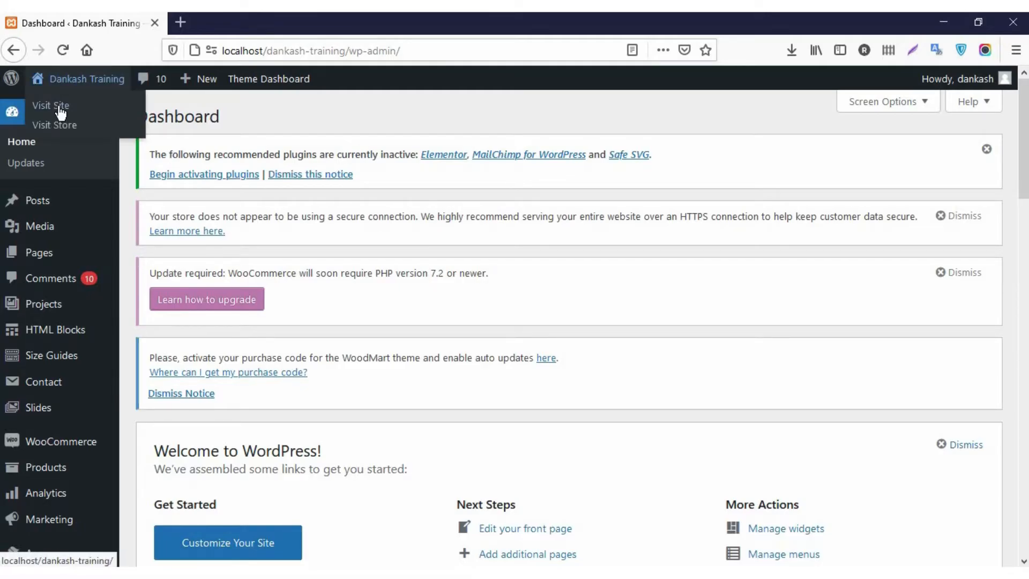
{"action": "middle_click", "coordinate": [60, 106]}
{"action": "left_click", "coordinate": [275, 18]}
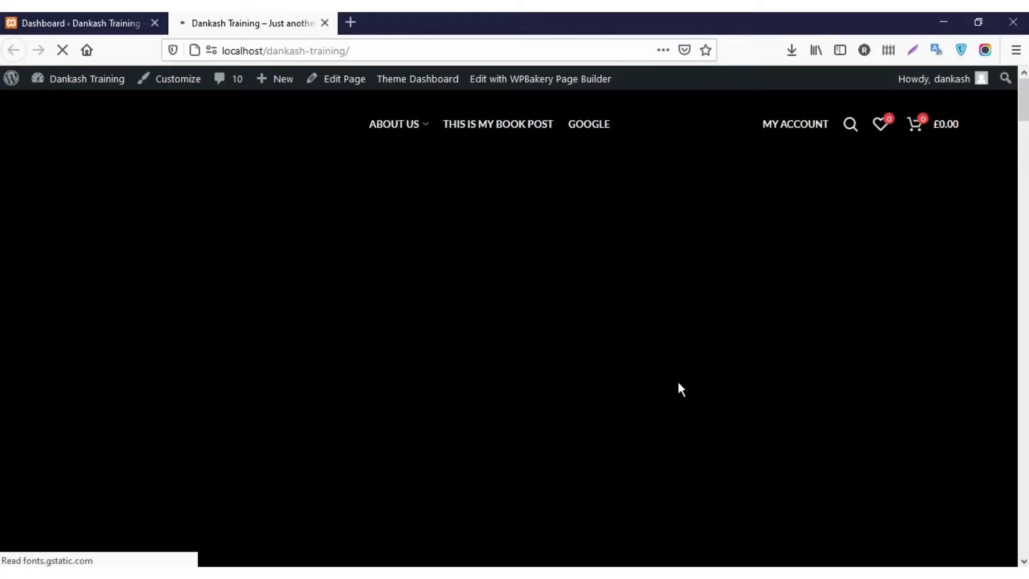
Look over the live home page from the bicycle slider and promo banners to the Our Products section.
{"action": "scroll", "coordinate": [563, 345], "scroll_direction": "down", "scroll_amount": 10}
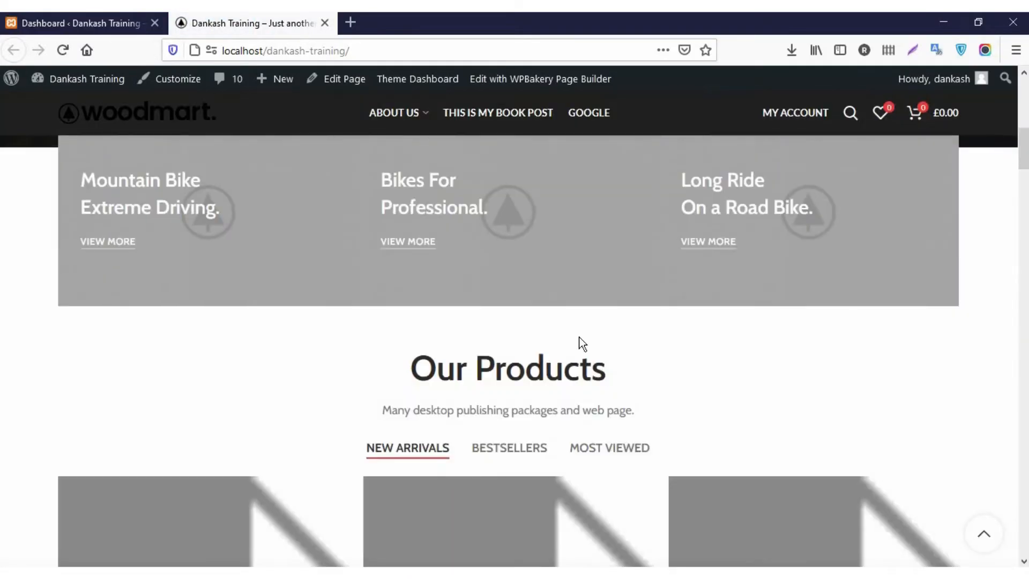
{"action": "scroll", "coordinate": [583, 343], "scroll_direction": "up", "scroll_amount": 3}
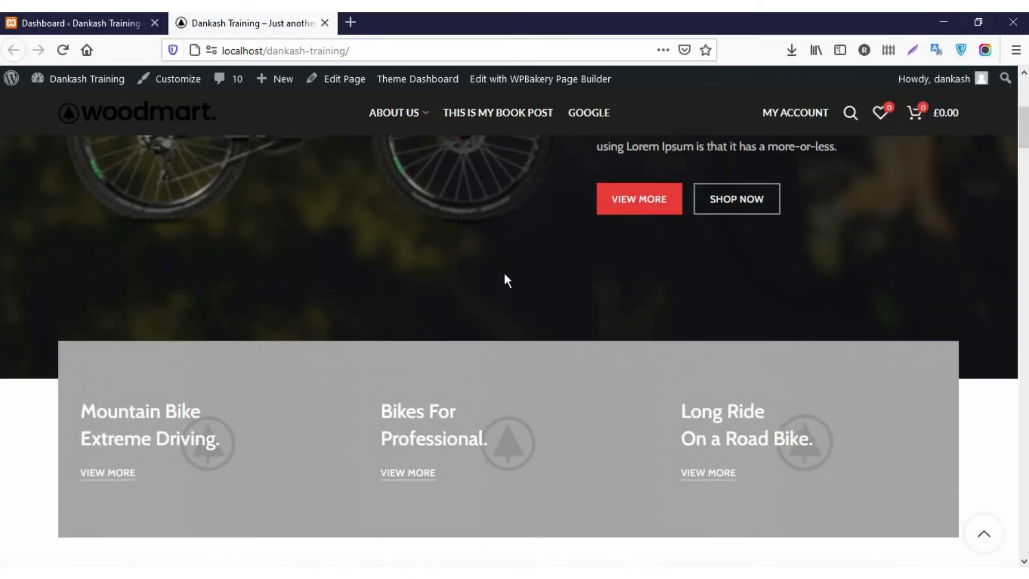
{"action": "scroll", "coordinate": [608, 410], "scroll_direction": "down", "scroll_amount": 7}
{"action": "scroll", "coordinate": [612, 381], "scroll_direction": "up", "scroll_amount": 10}
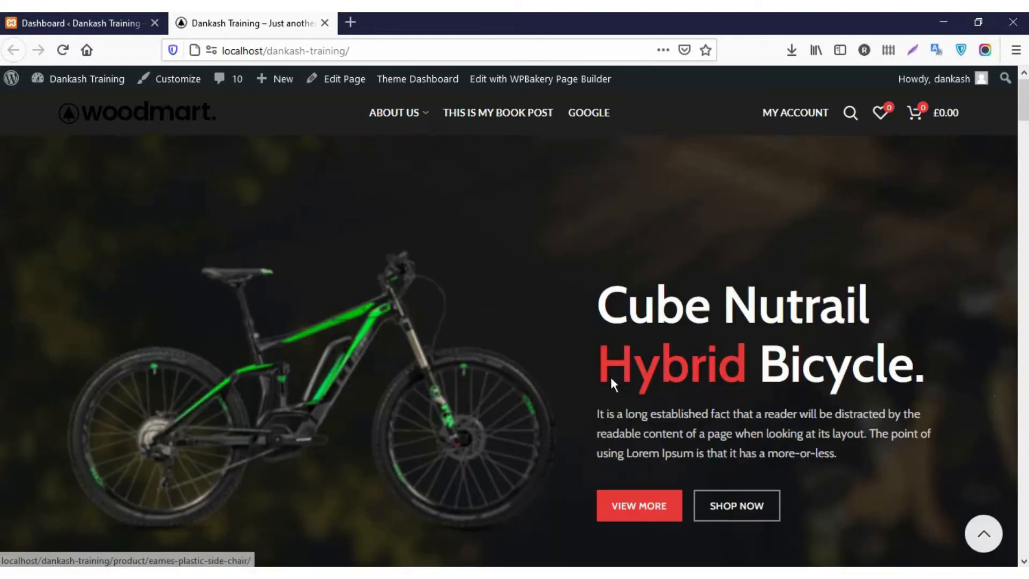
{"action": "scroll", "coordinate": [606, 373], "scroll_direction": "down", "scroll_amount": 10}
{"action": "scroll", "coordinate": [605, 375], "scroll_direction": "up", "scroll_amount": 3}
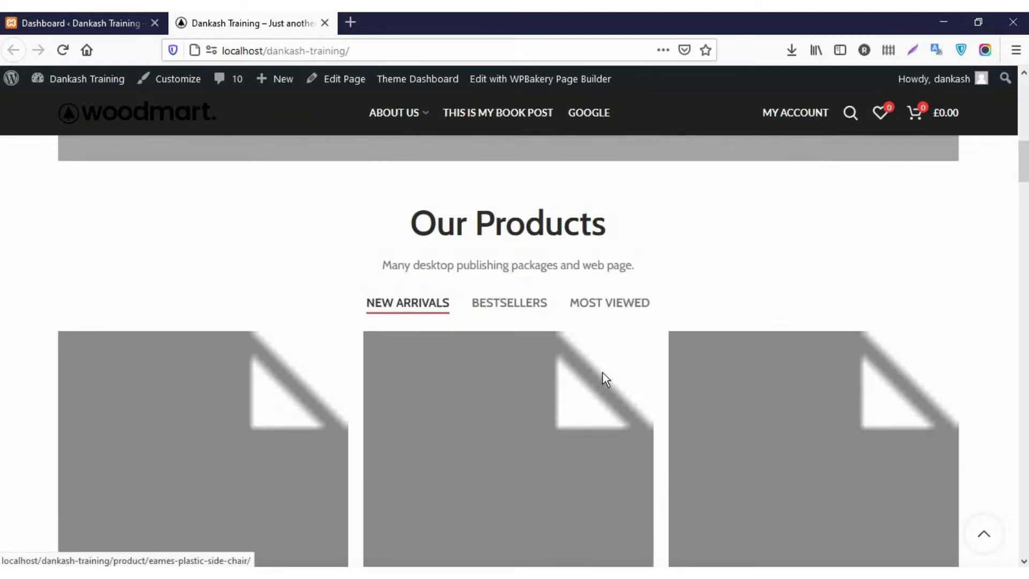
{"action": "scroll", "coordinate": [602, 372], "scroll_direction": "up", "scroll_amount": 8}
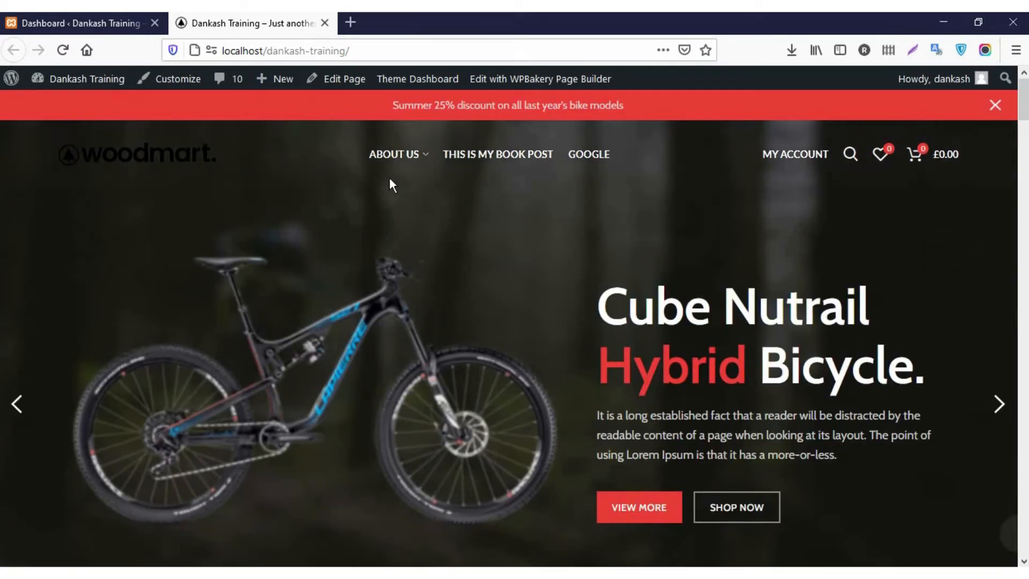
Open the home page for editing in a new browser tab and switch to it.
{"action": "middle_click", "coordinate": [338, 85]}
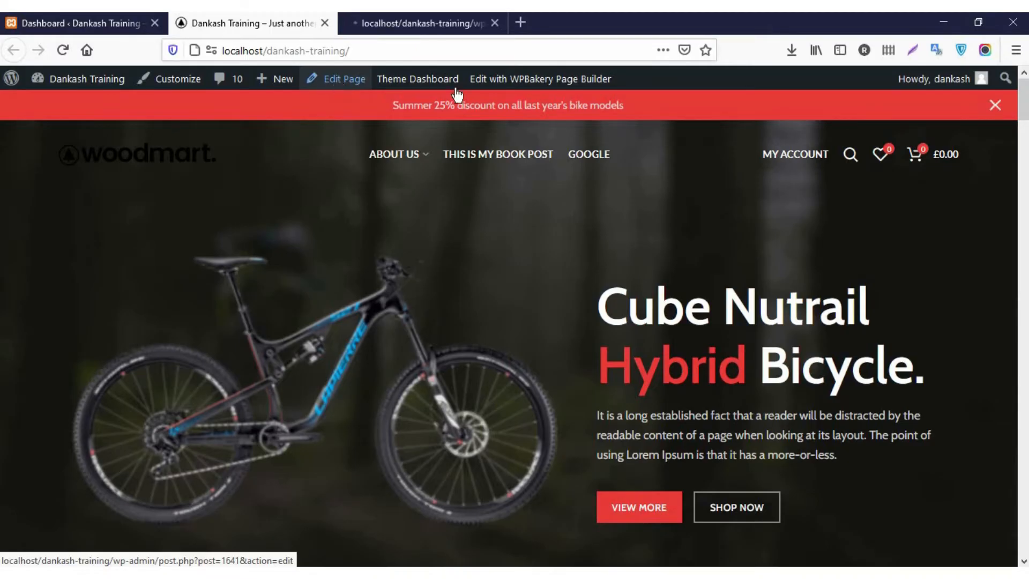
{"action": "mouse_move", "coordinate": [385, 170]}
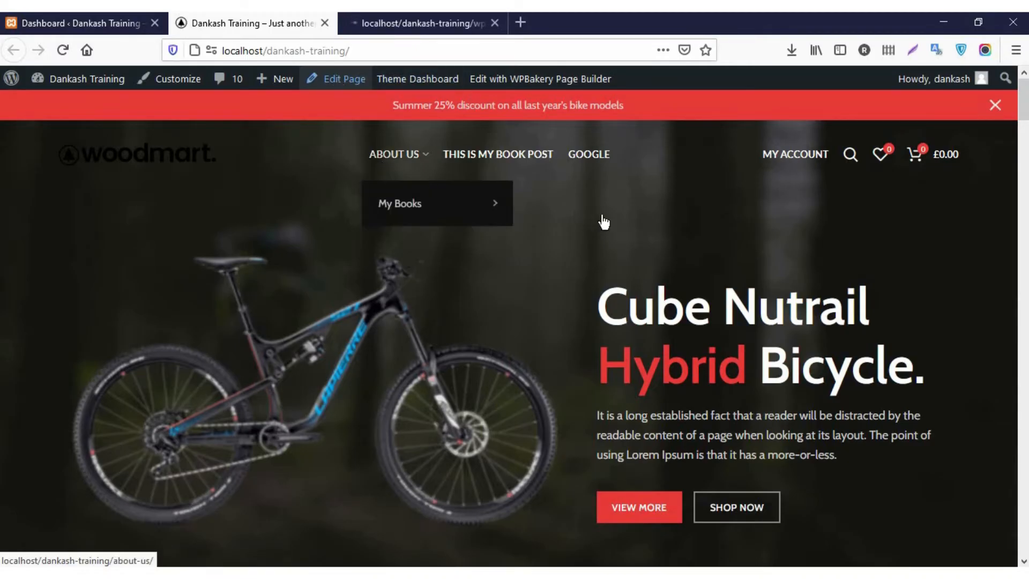
{"action": "scroll", "coordinate": [298, 275], "scroll_direction": "down", "scroll_amount": 15}
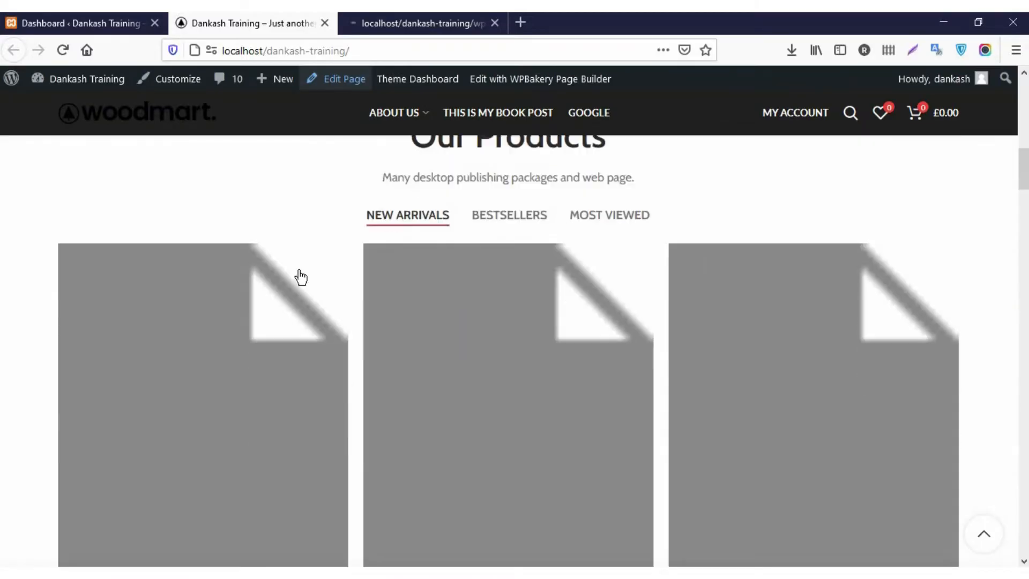
{"action": "scroll", "coordinate": [306, 271], "scroll_direction": "down", "scroll_amount": 1}
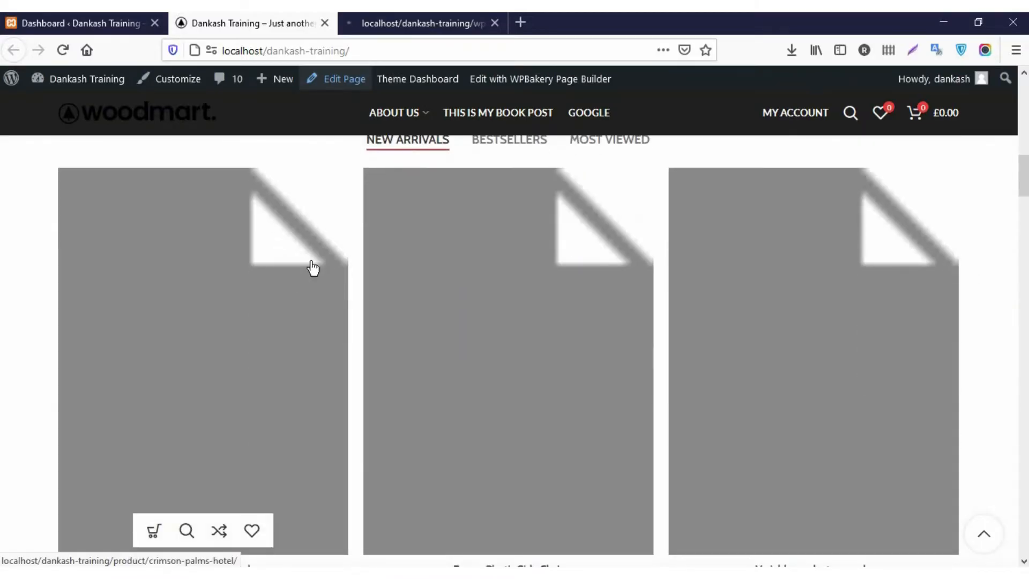
{"action": "left_click", "coordinate": [429, 17]}
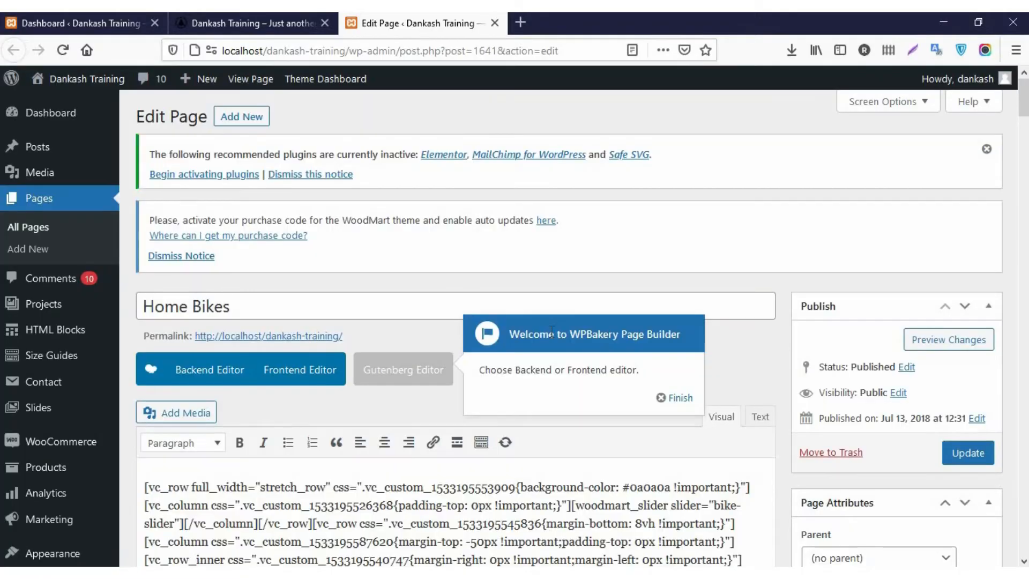
Switch the Home Bikes page to the WPBakery Backend Editor and dismiss the introductory hints.
{"action": "scroll", "coordinate": [553, 322], "scroll_direction": "down", "scroll_amount": 3}
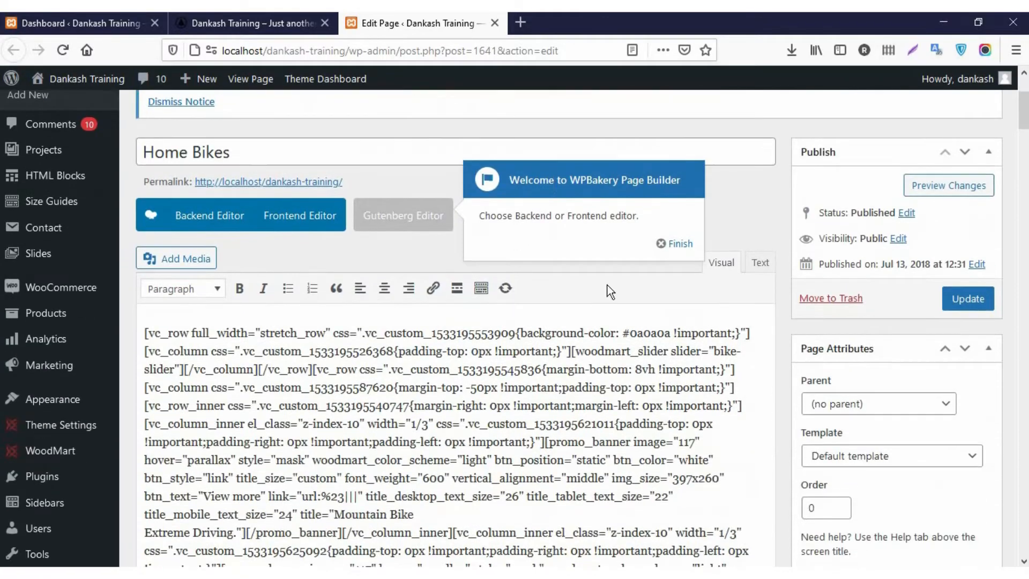
{"action": "left_click", "coordinate": [678, 245]}
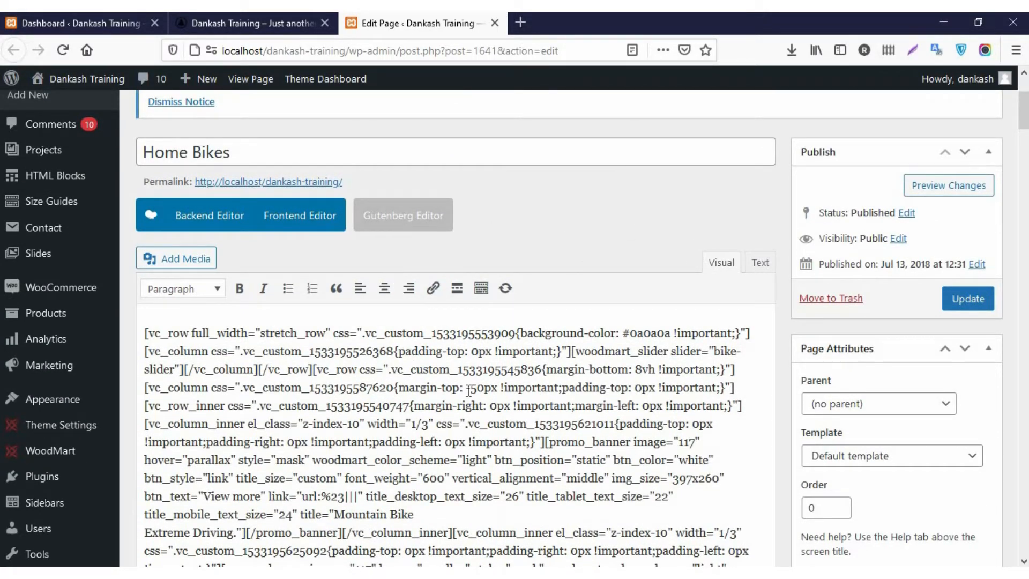
{"action": "left_click", "coordinate": [209, 216]}
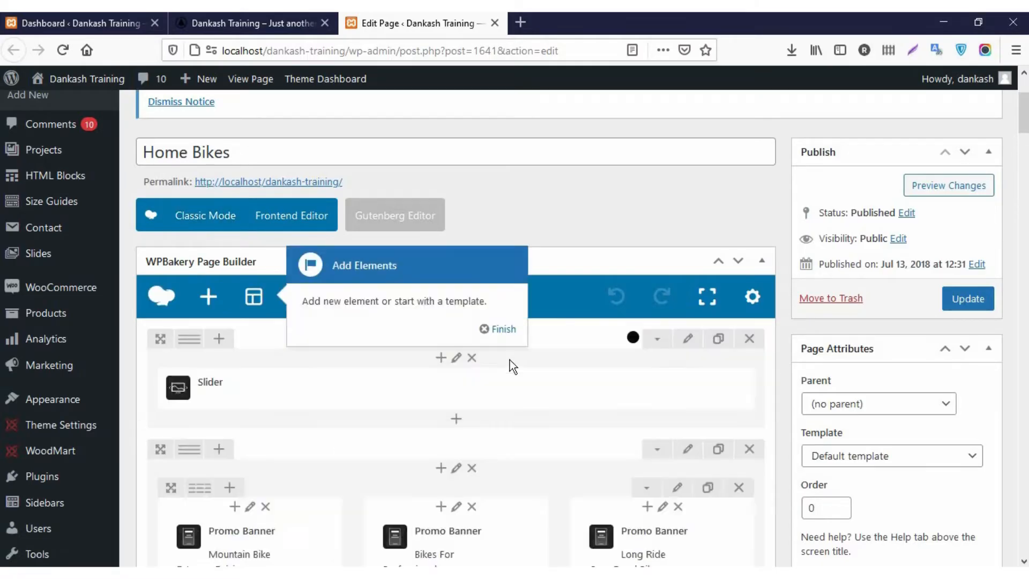
{"action": "left_click", "coordinate": [504, 329]}
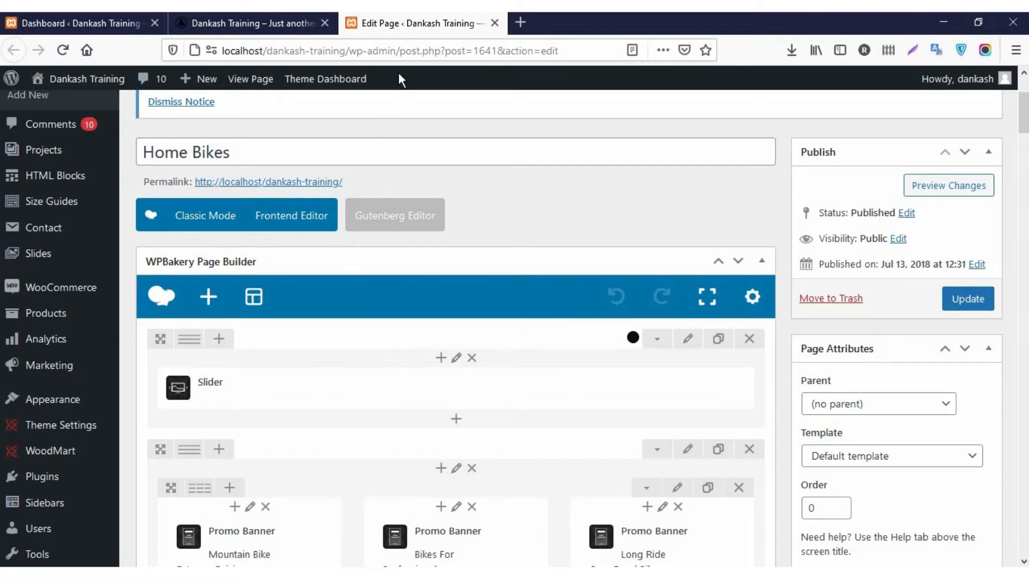
Reorder the browser tabs so the live site follows the page editor, and return to the editor.
{"action": "left_click_drag", "start_coordinate": [252, 23], "coordinate": [472, 24]}
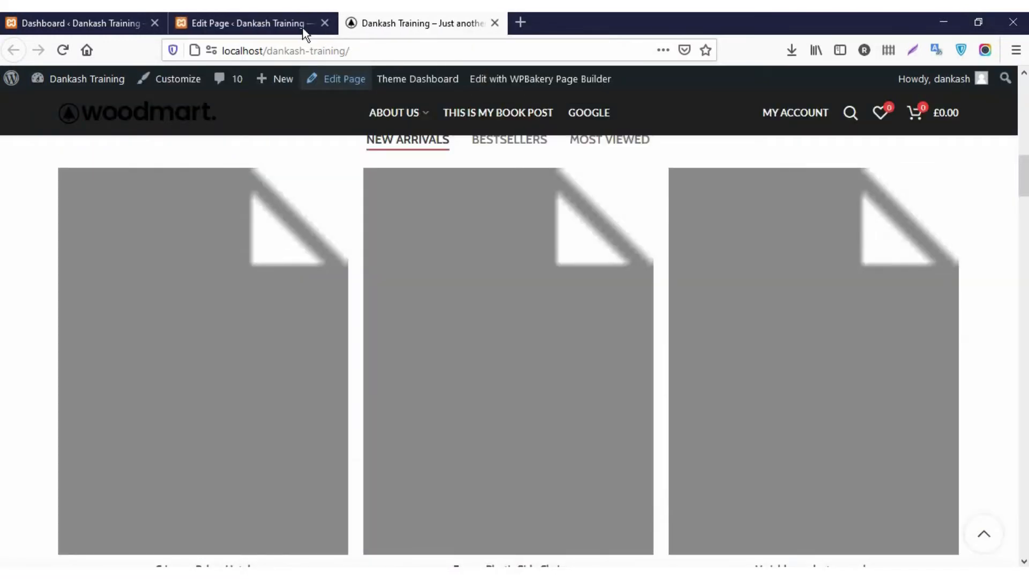
{"action": "scroll", "coordinate": [326, 194], "scroll_direction": "up", "scroll_amount": 10}
{"action": "left_click", "coordinate": [258, 22]}
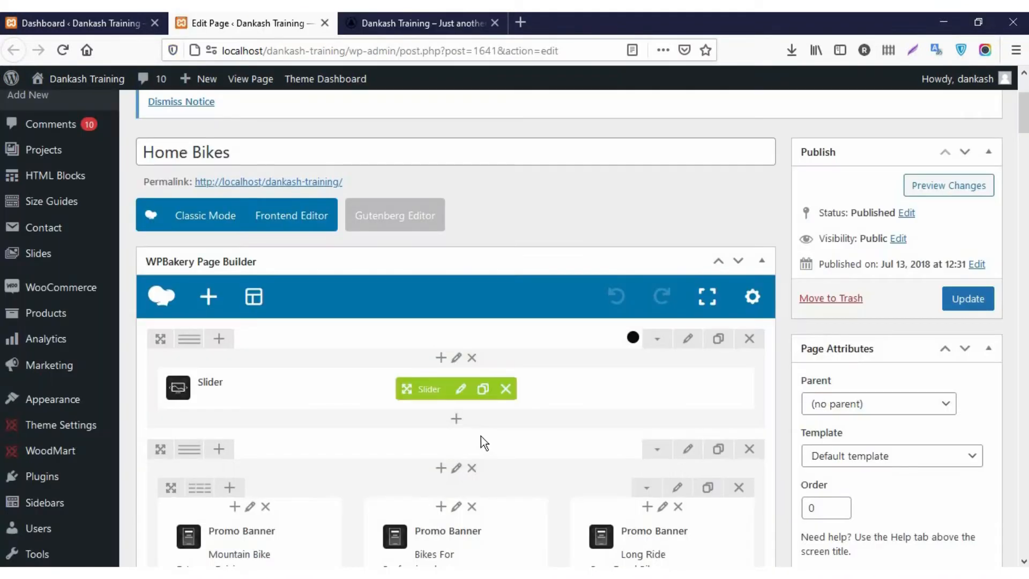
Compare the WPBakery elements of the Home Bikes page with the matching sections of the live page down to the footer.
{"action": "scroll", "coordinate": [481, 436], "scroll_direction": "down", "scroll_amount": 5}
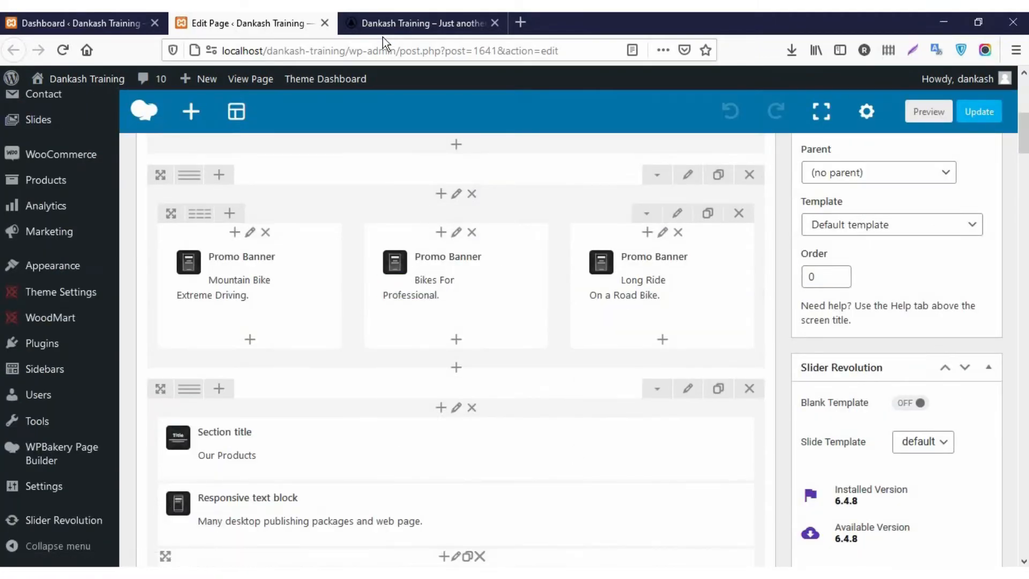
{"action": "key", "text": "ctrl+Tab"}
{"action": "scroll", "coordinate": [481, 328], "scroll_direction": "down", "scroll_amount": 15}
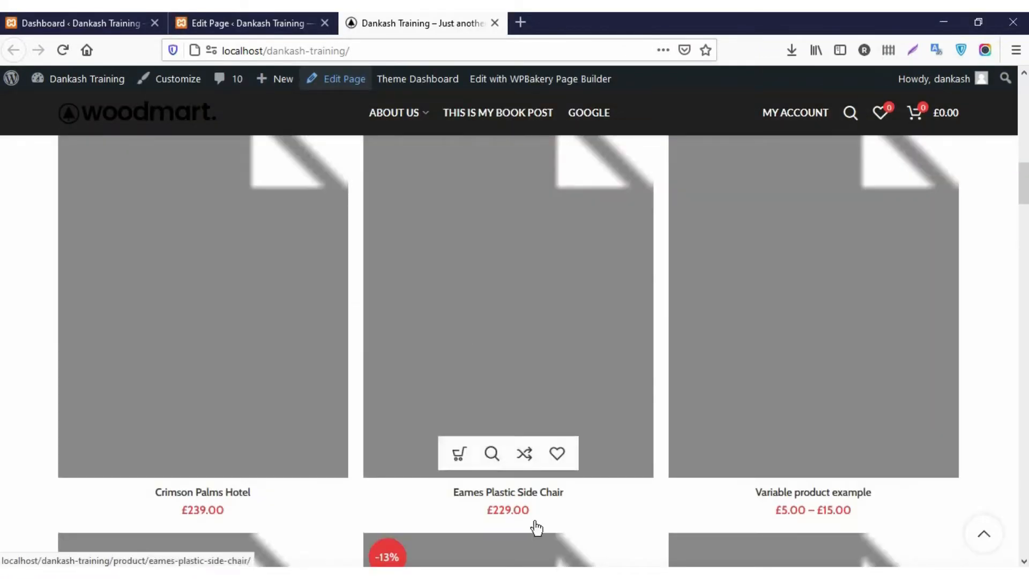
{"action": "scroll", "coordinate": [516, 445], "scroll_direction": "down", "scroll_amount": 6}
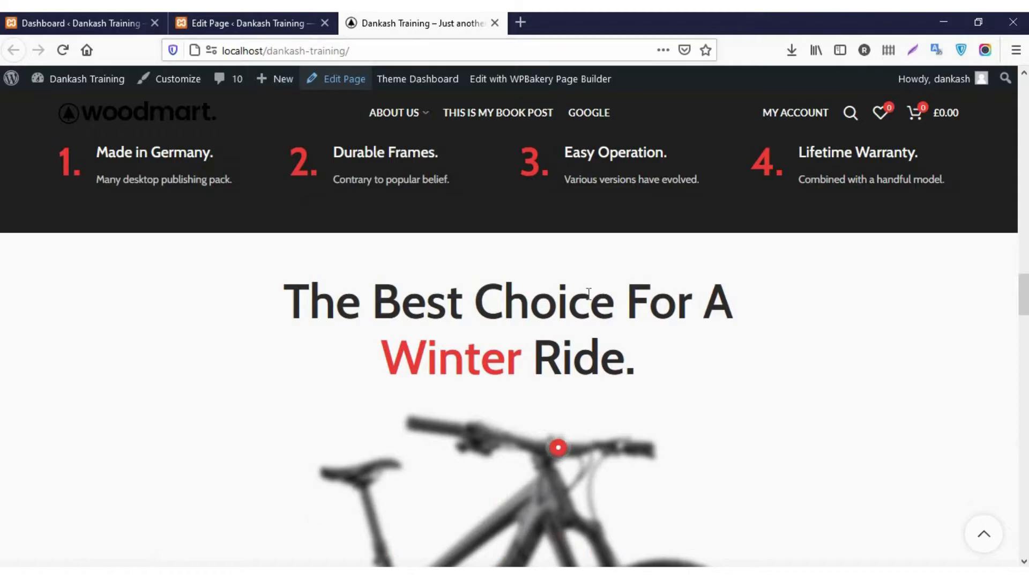
{"action": "scroll", "coordinate": [546, 335], "scroll_direction": "down", "scroll_amount": 5}
{"action": "scroll", "coordinate": [471, 384], "scroll_direction": "down", "scroll_amount": 5}
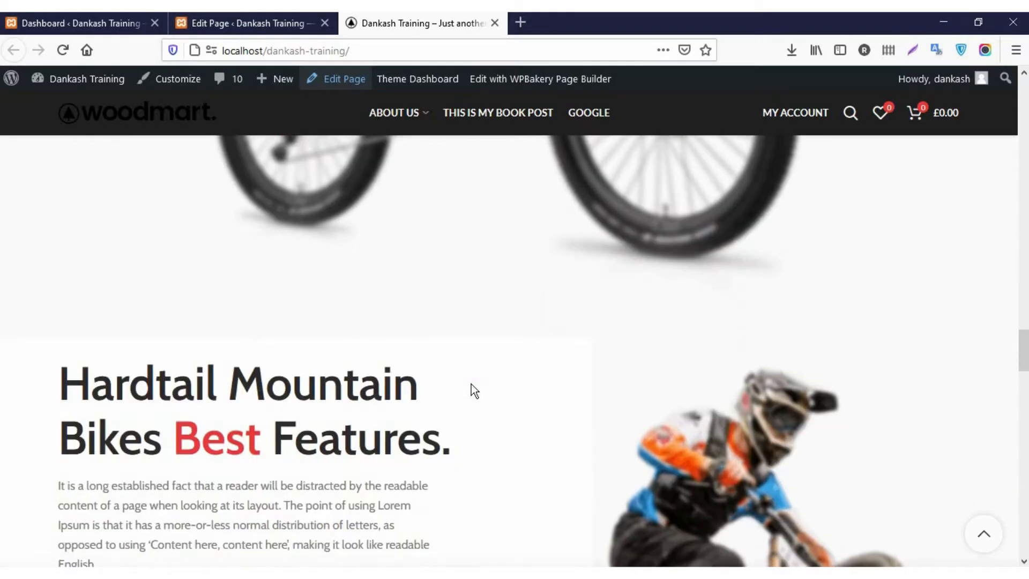
{"action": "scroll", "coordinate": [472, 383], "scroll_direction": "down", "scroll_amount": 15}
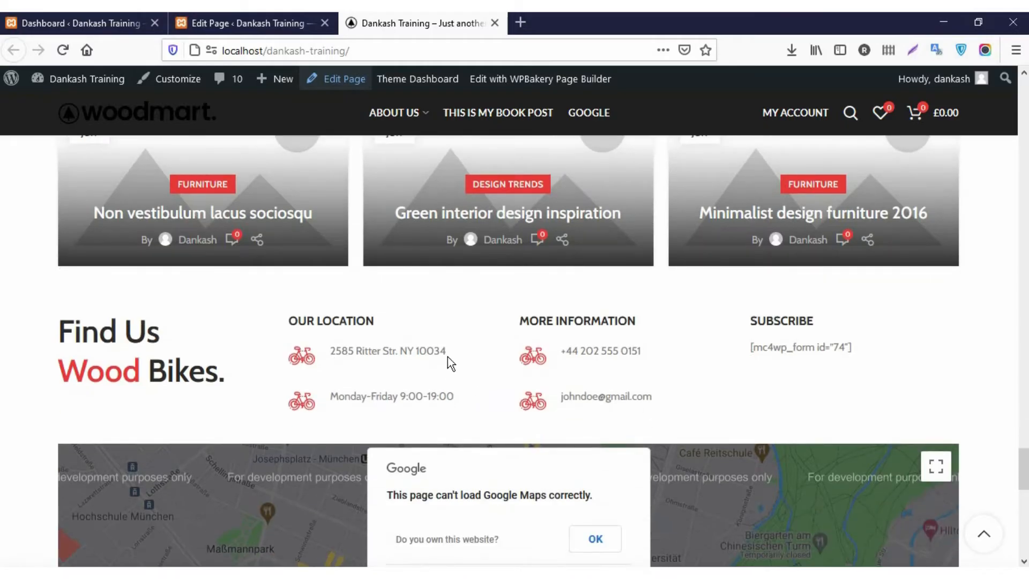
{"action": "left_click", "coordinate": [274, 30]}
{"action": "scroll", "coordinate": [442, 349], "scroll_direction": "down", "scroll_amount": 15}
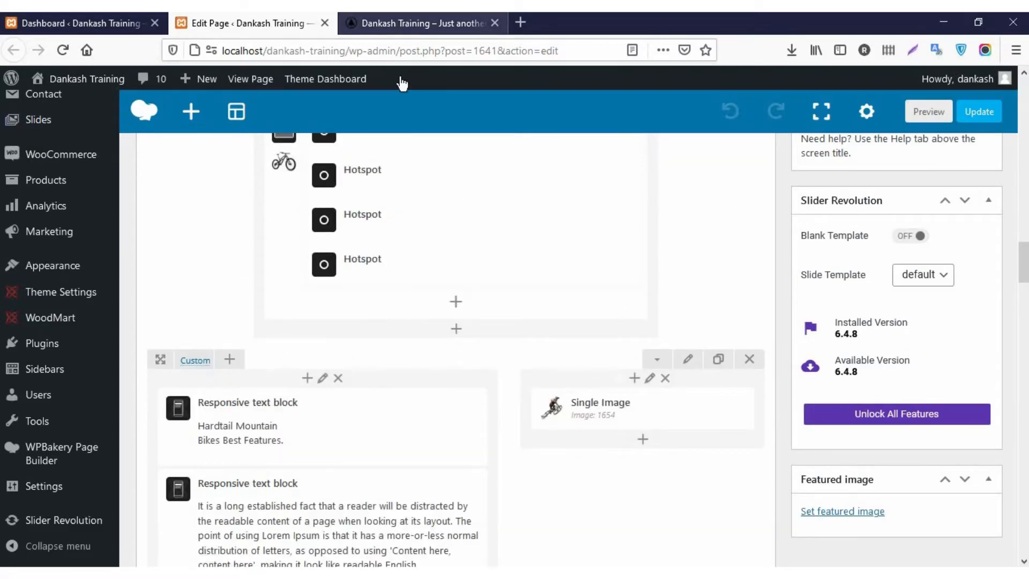
{"action": "left_click", "coordinate": [408, 23]}
{"action": "scroll", "coordinate": [539, 391], "scroll_direction": "down", "scroll_amount": 10}
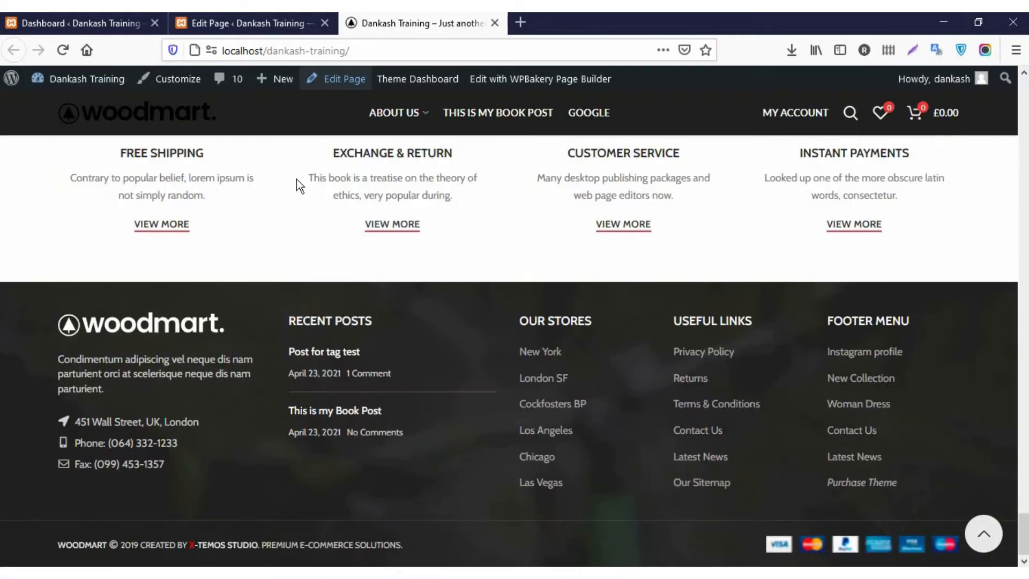
{"action": "left_click", "coordinate": [204, 23]}
{"action": "scroll", "coordinate": [495, 391], "scroll_direction": "down", "scroll_amount": 15}
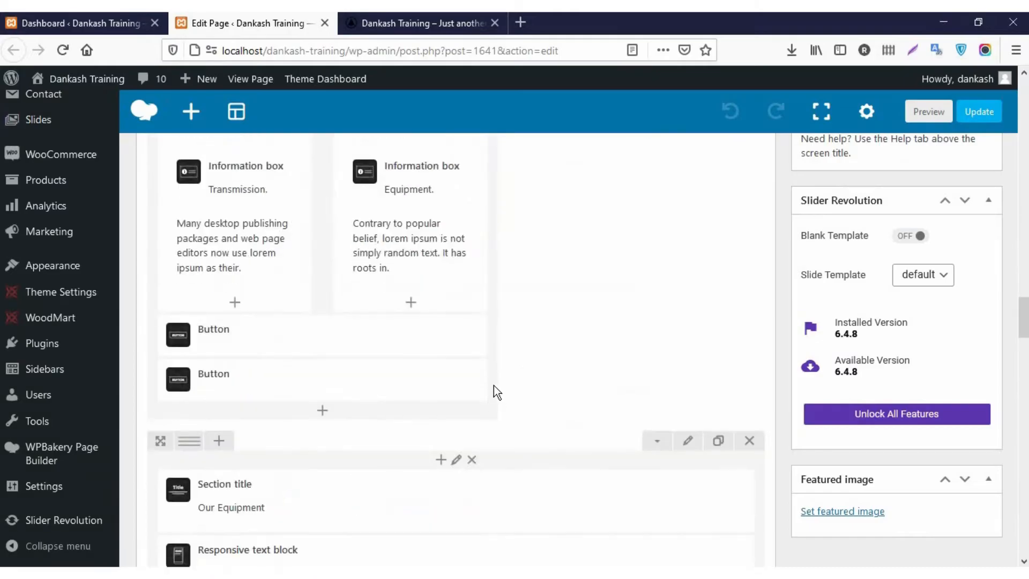
Add an empty Row element at the end of the page, below the four information boxes, and show its column layout choices.
{"action": "scroll", "coordinate": [490, 389], "scroll_direction": "up", "scroll_amount": 4}
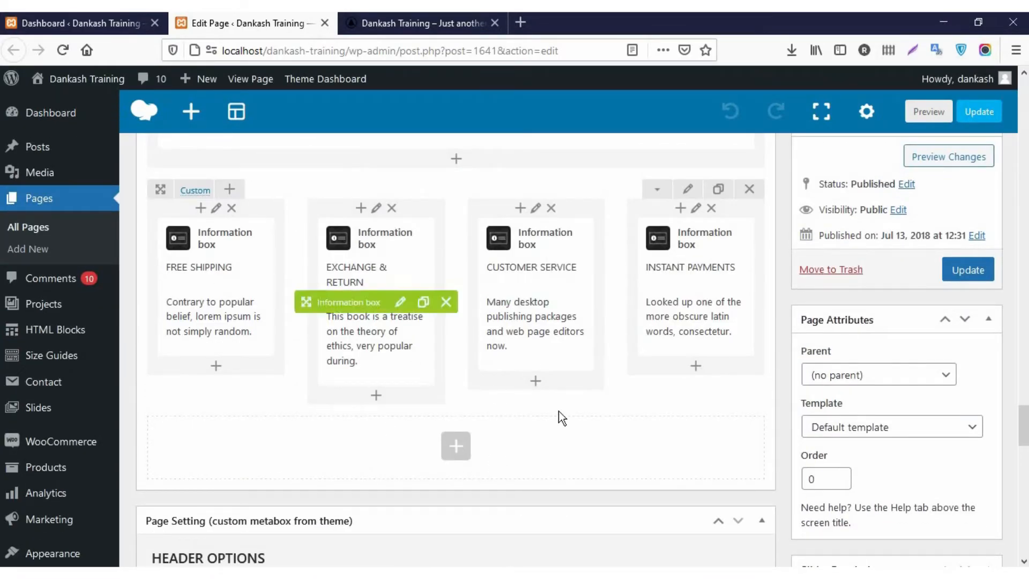
{"action": "scroll", "coordinate": [423, 371], "scroll_direction": "down", "scroll_amount": 2}
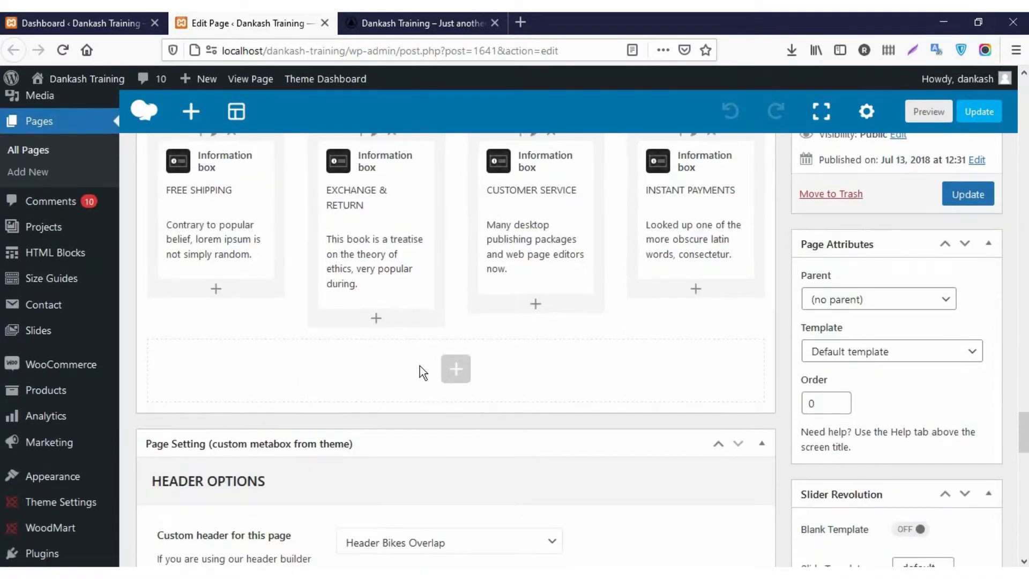
{"action": "left_click", "coordinate": [456, 370]}
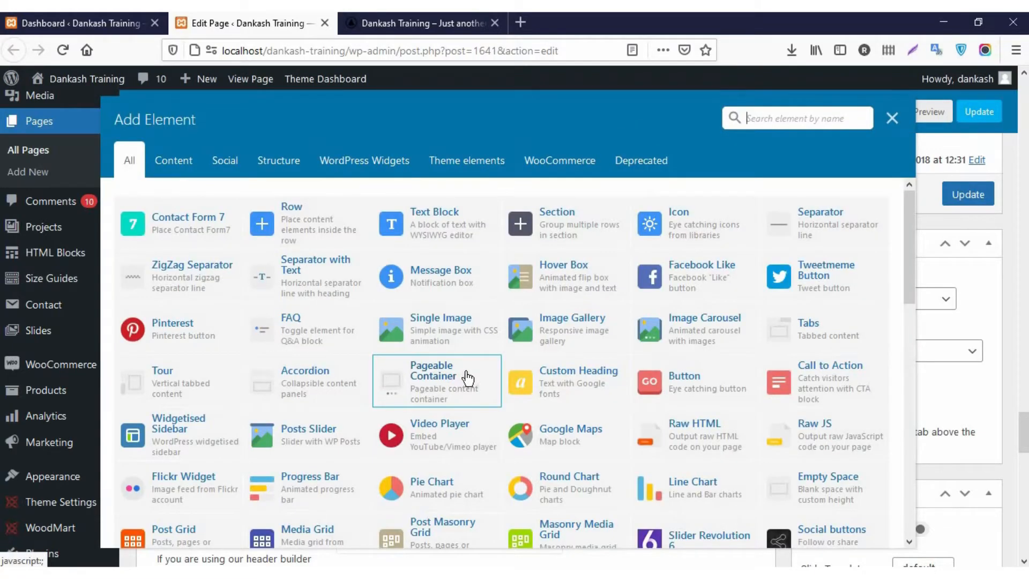
{"action": "left_click", "coordinate": [302, 224]}
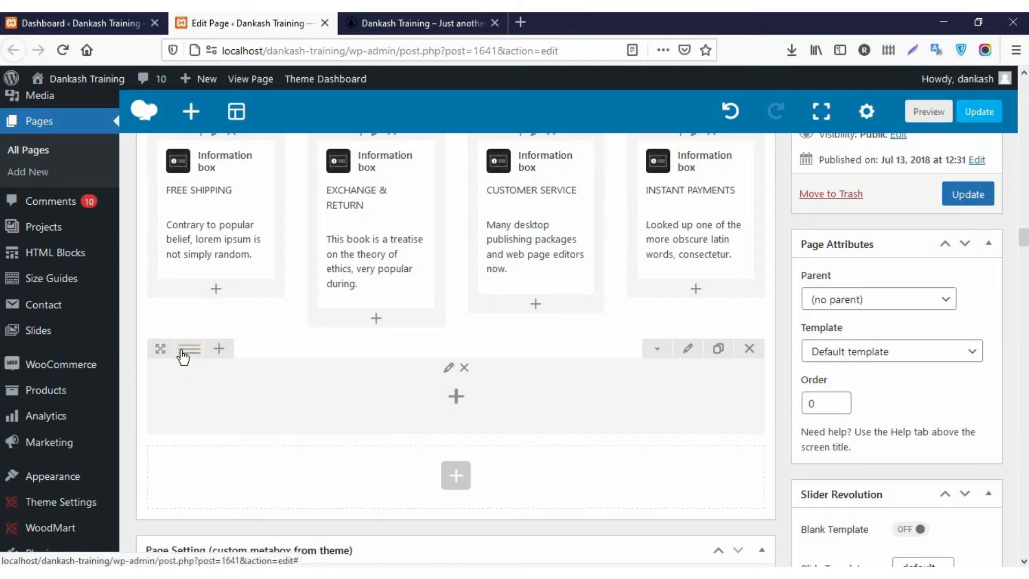
{"action": "mouse_move", "coordinate": [182, 356]}
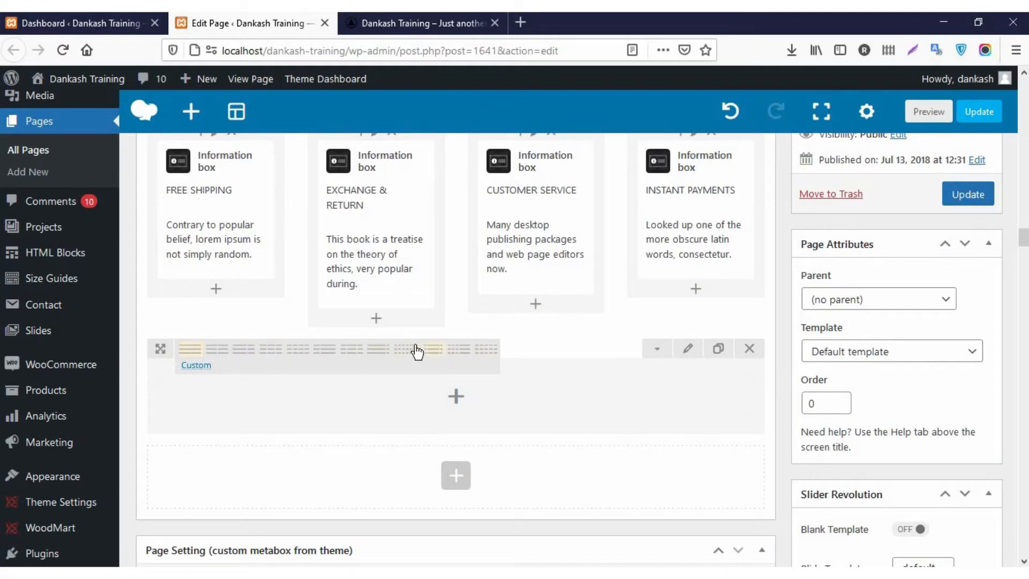
Split the new row into two equal columns and add a Single Image element to the first column.
{"action": "left_click", "coordinate": [218, 354]}
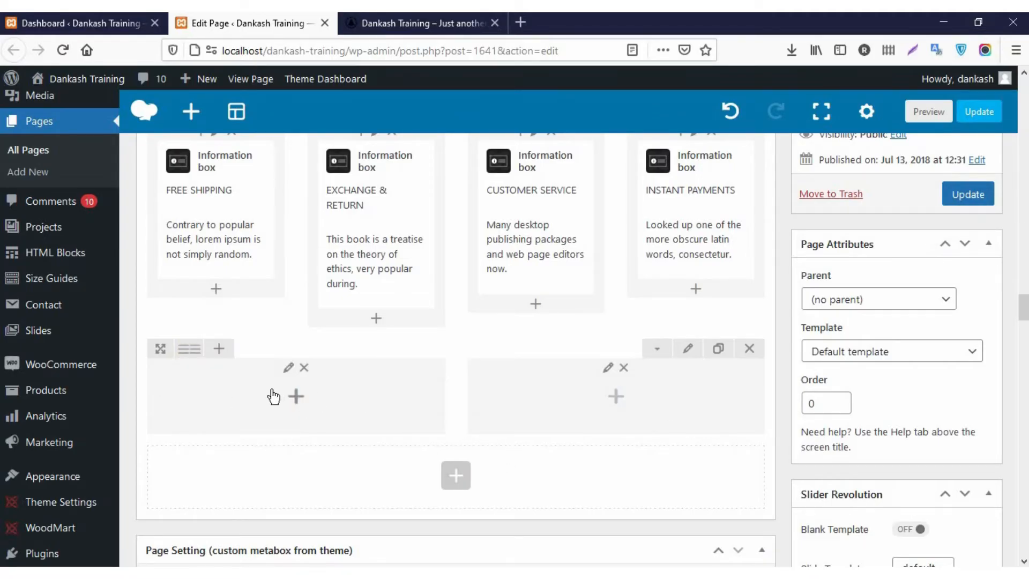
{"action": "scroll", "coordinate": [394, 410], "scroll_direction": "down", "scroll_amount": 2}
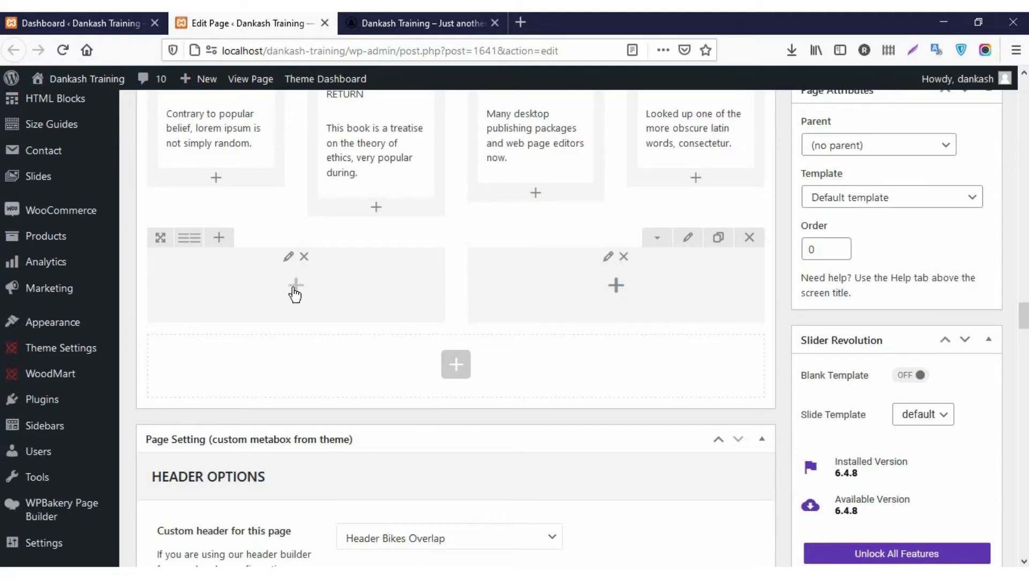
{"action": "left_click", "coordinate": [295, 294]}
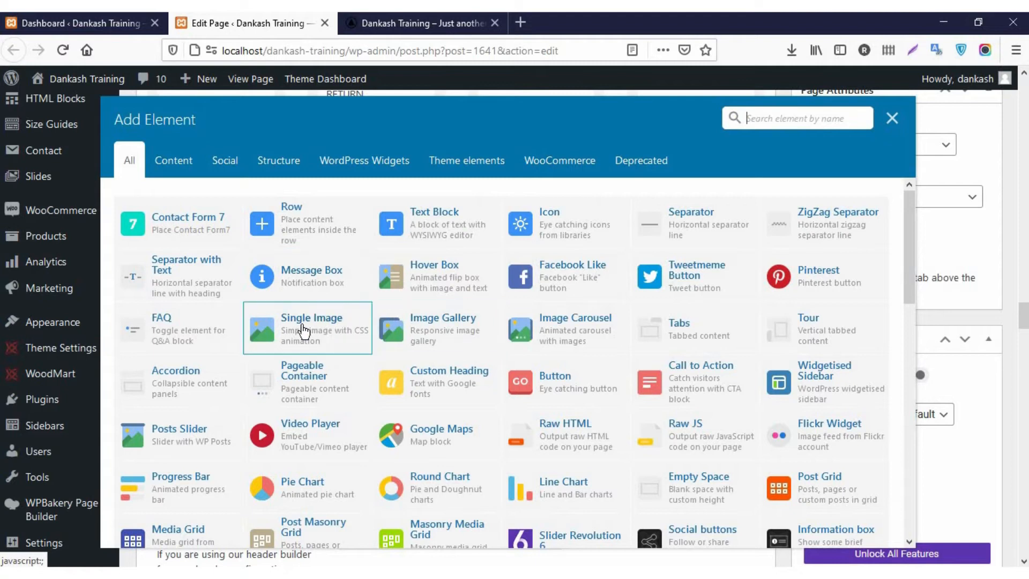
{"action": "left_click", "coordinate": [304, 331]}
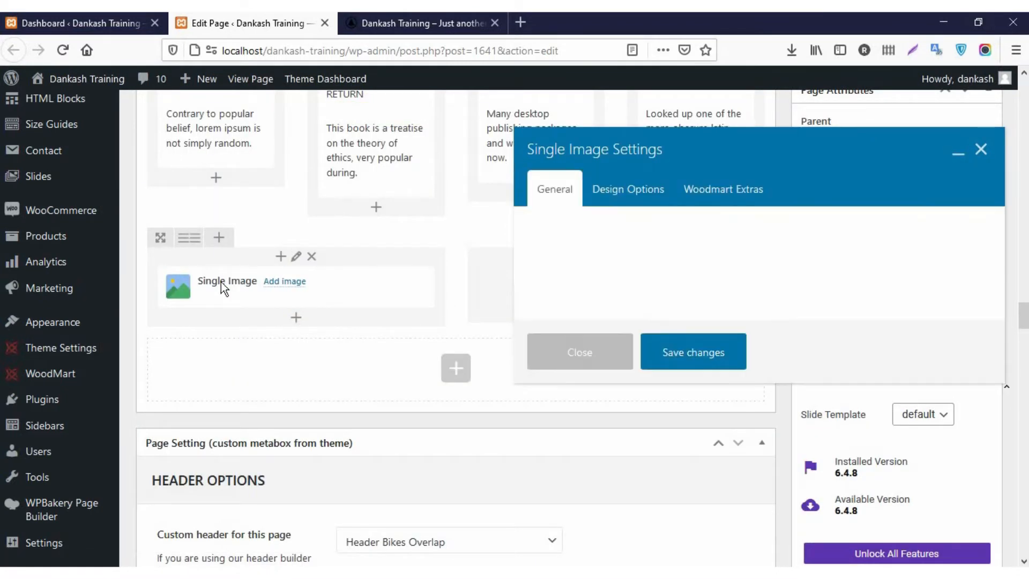
Look through the Single Image's general settings, from image source and size to style, on-click action and CSS animation.
{"action": "scroll", "coordinate": [598, 295], "scroll_direction": "down", "scroll_amount": 3}
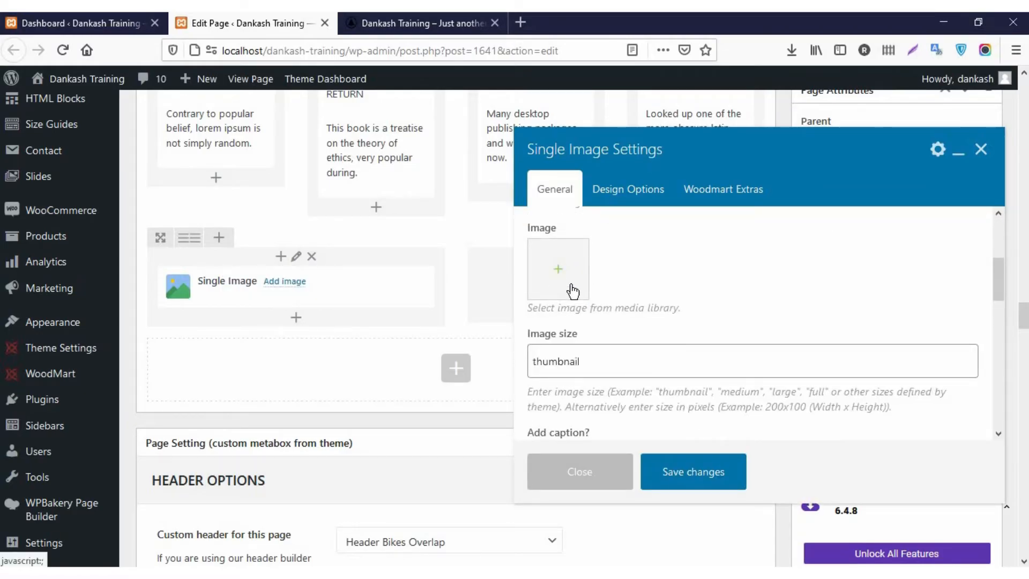
{"action": "scroll", "coordinate": [638, 252], "scroll_direction": "up", "scroll_amount": 3}
{"action": "scroll", "coordinate": [632, 263], "scroll_direction": "down", "scroll_amount": 6}
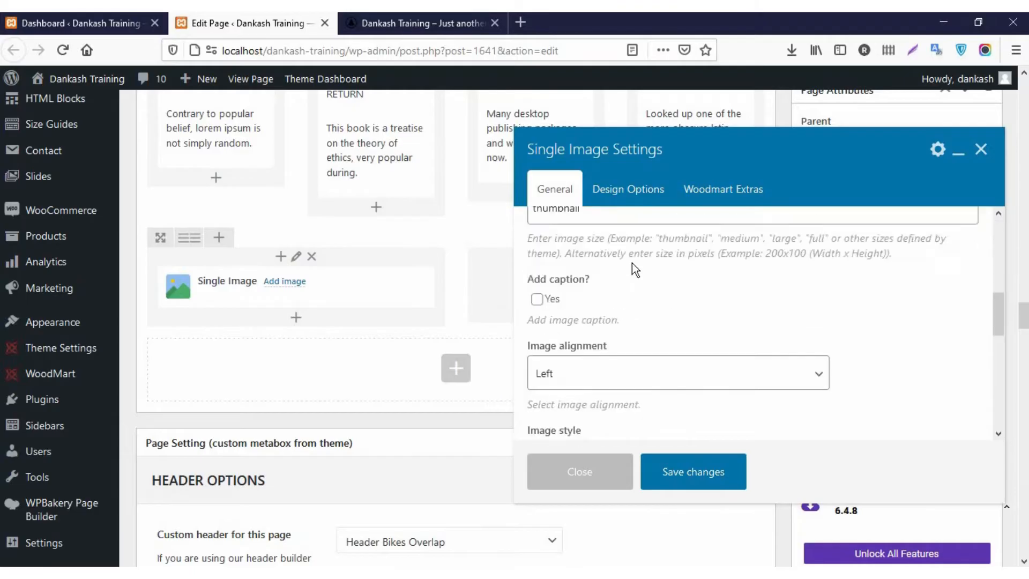
{"action": "scroll", "coordinate": [633, 348], "scroll_direction": "down", "scroll_amount": 2}
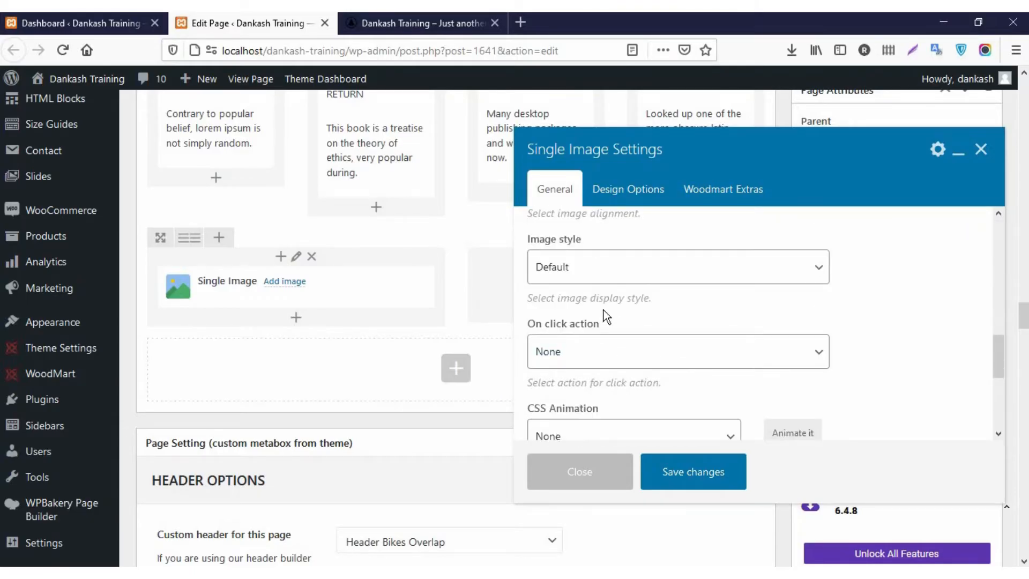
{"action": "scroll", "coordinate": [603, 315], "scroll_direction": "down", "scroll_amount": 5}
{"action": "scroll", "coordinate": [600, 321], "scroll_direction": "up", "scroll_amount": 8}
{"action": "scroll", "coordinate": [595, 322], "scroll_direction": "up", "scroll_amount": 4}
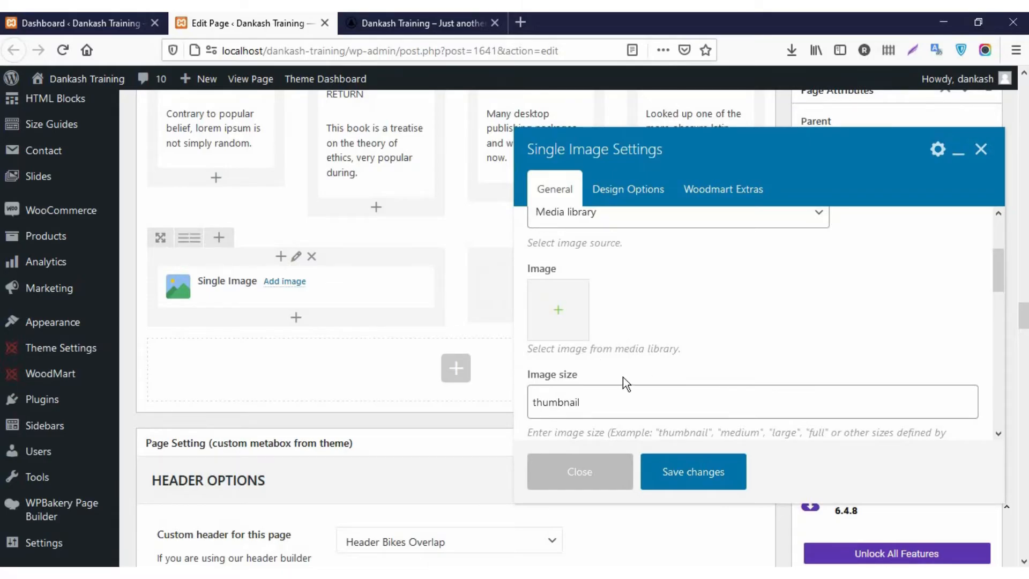
{"action": "scroll", "coordinate": [623, 377], "scroll_direction": "down", "scroll_amount": 2}
{"action": "scroll", "coordinate": [566, 256], "scroll_direction": "up", "scroll_amount": 2}
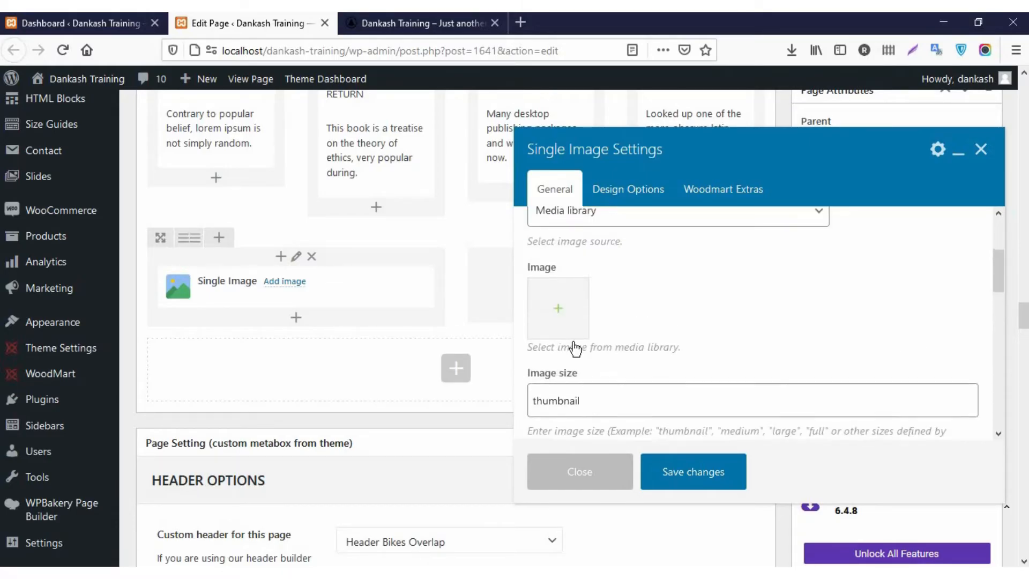
Set slider-colored-fashion-9.jpg from the media library as the element's image.
{"action": "left_click", "coordinate": [572, 297]}
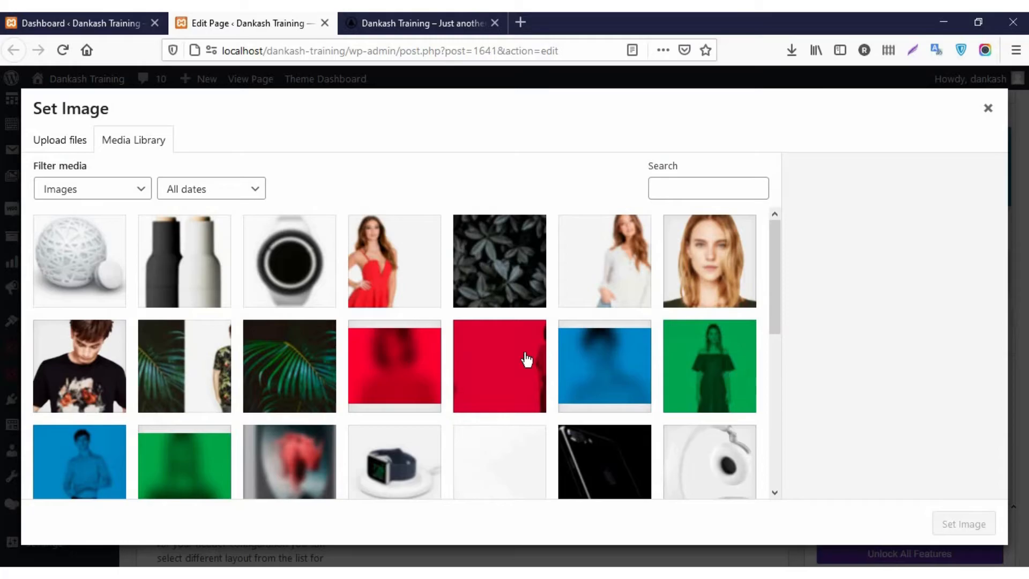
{"action": "left_click", "coordinate": [691, 369]}
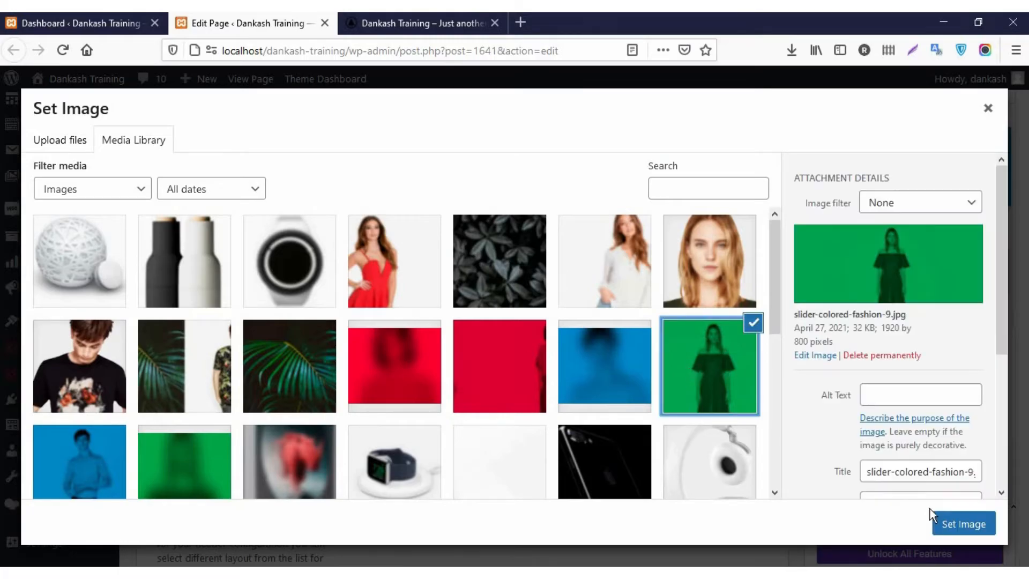
{"action": "left_click", "coordinate": [959, 530]}
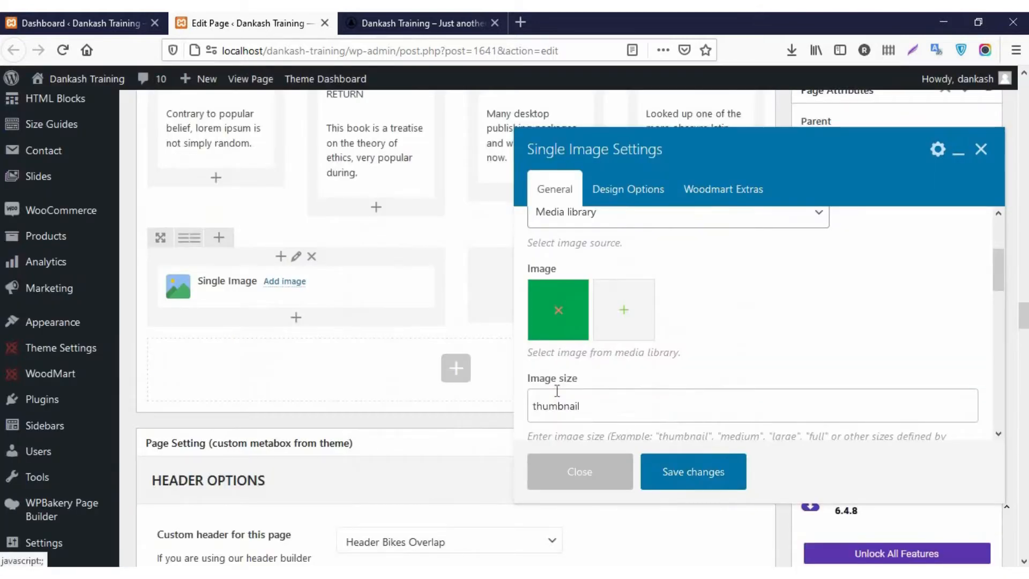
Set the image size to full and the image alignment to Center.
{"action": "scroll", "coordinate": [765, 351], "scroll_direction": "down", "scroll_amount": 3}
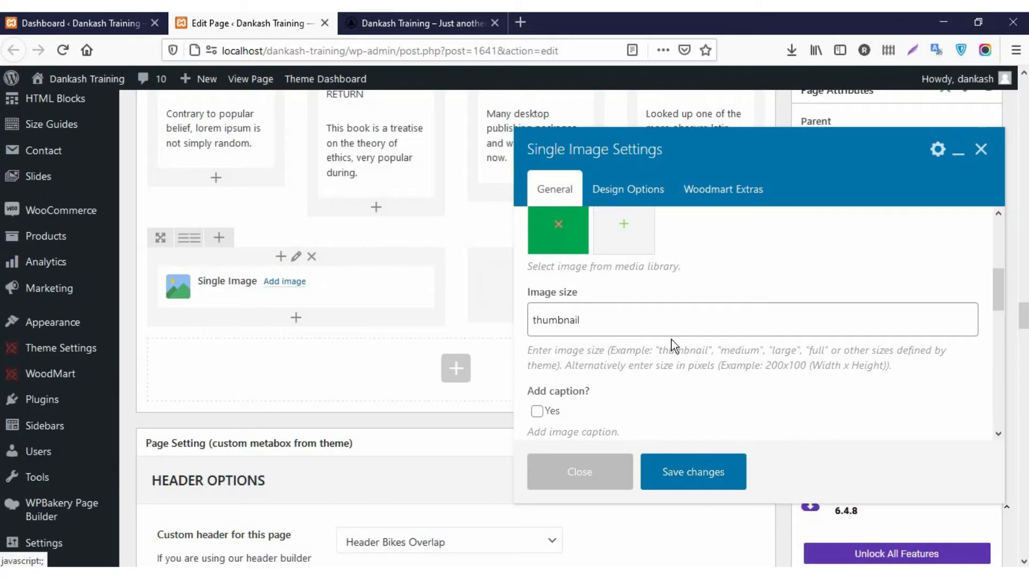
{"action": "double_click", "coordinate": [815, 350]}
{"action": "key", "text": "ctrl+c"}
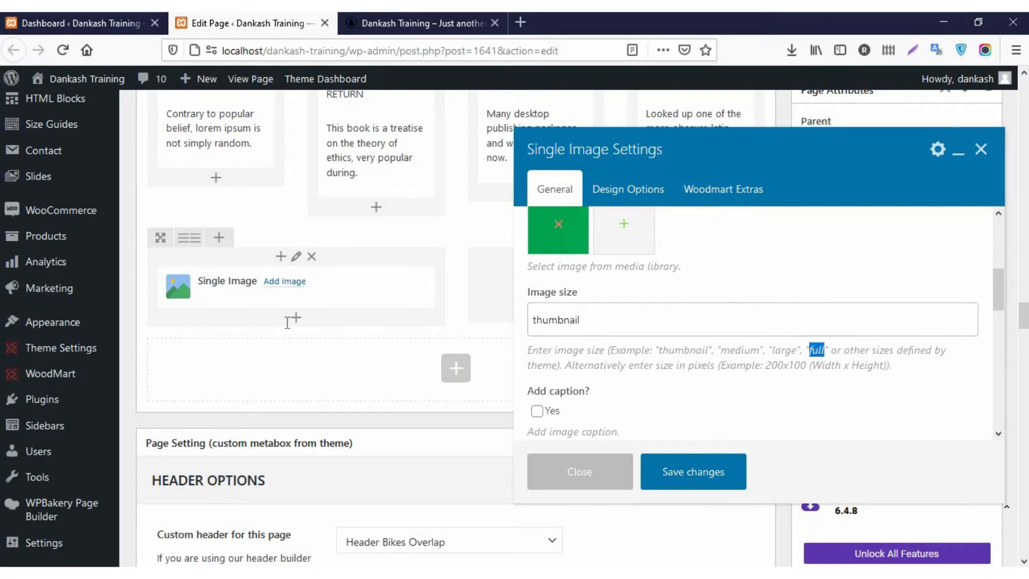
{"action": "double_click", "coordinate": [556, 320]}
{"action": "key", "text": "ctrl+v"}
{"action": "scroll", "coordinate": [635, 380], "scroll_direction": "down", "scroll_amount": 3}
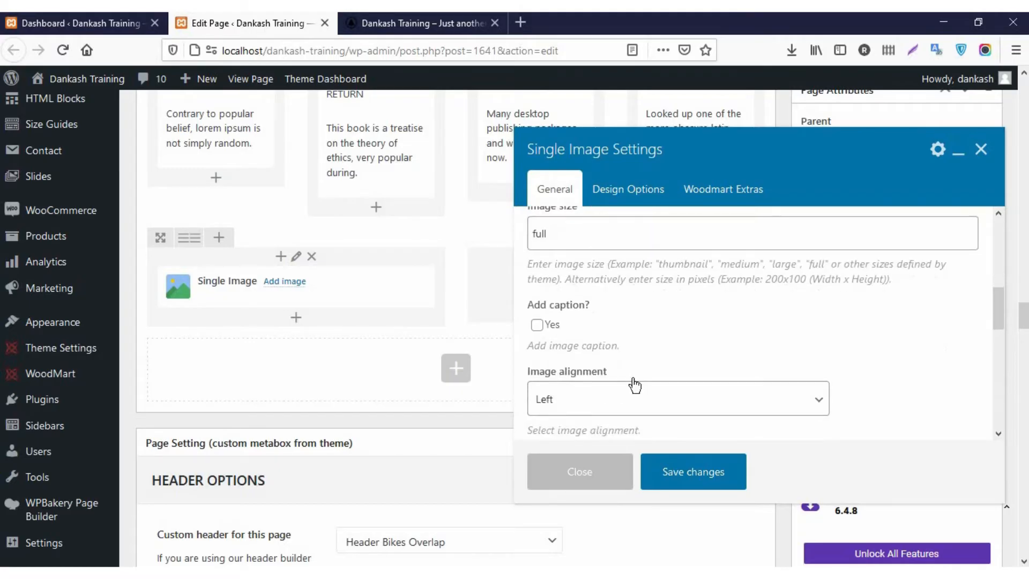
{"action": "left_click", "coordinate": [560, 317]}
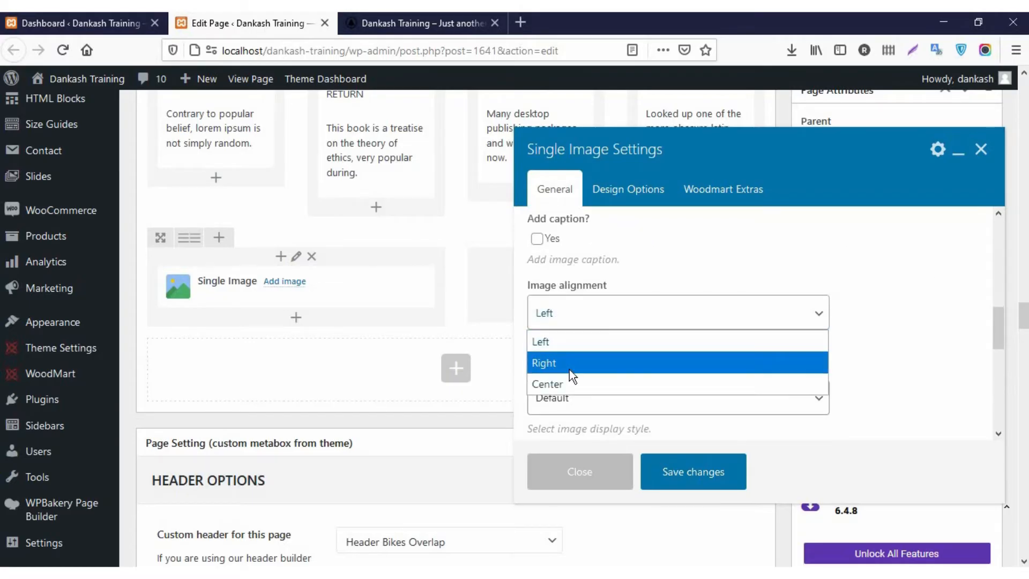
{"action": "left_click", "coordinate": [564, 382]}
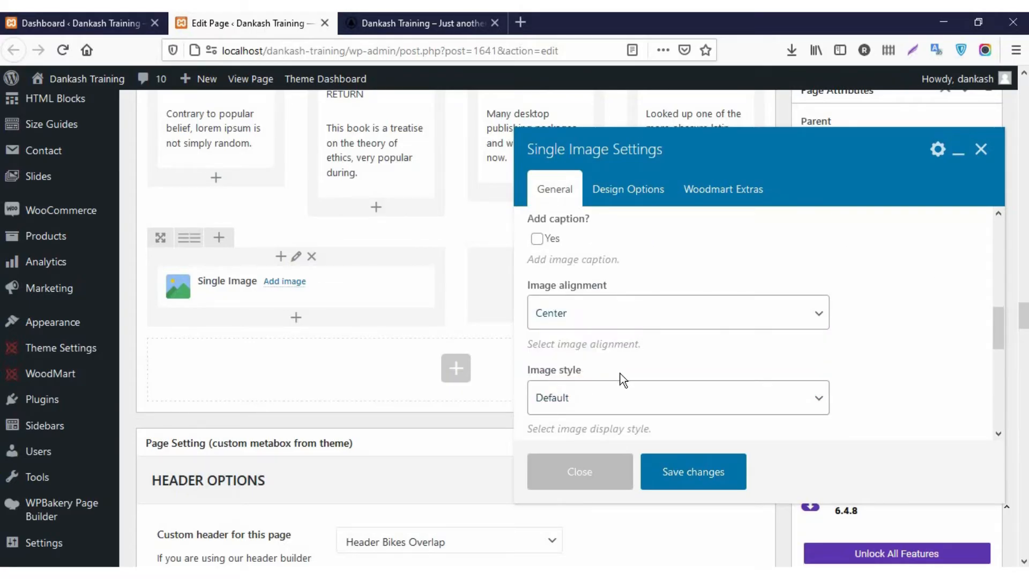
Review the image's Design Options, Woodmart Extras and remaining general options, and save the Single Image settings.
{"action": "scroll", "coordinate": [620, 375], "scroll_direction": "down", "scroll_amount": 5}
{"action": "scroll", "coordinate": [621, 374], "scroll_direction": "up", "scroll_amount": 4}
{"action": "left_click", "coordinate": [632, 191]}
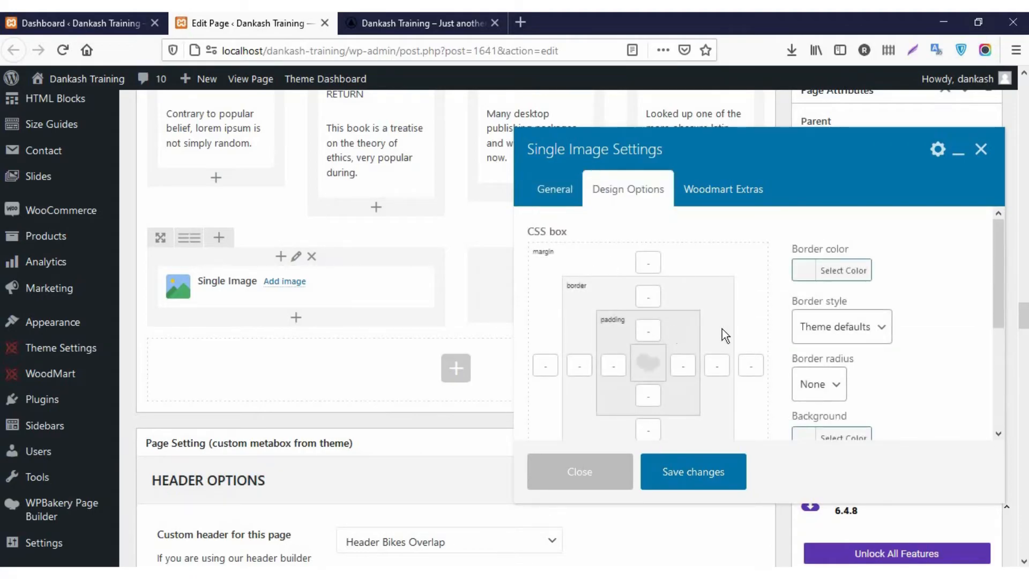
{"action": "scroll", "coordinate": [724, 308], "scroll_direction": "down", "scroll_amount": 2}
{"action": "scroll", "coordinate": [609, 298], "scroll_direction": "up", "scroll_amount": 2}
{"action": "scroll", "coordinate": [768, 366], "scroll_direction": "down", "scroll_amount": 3}
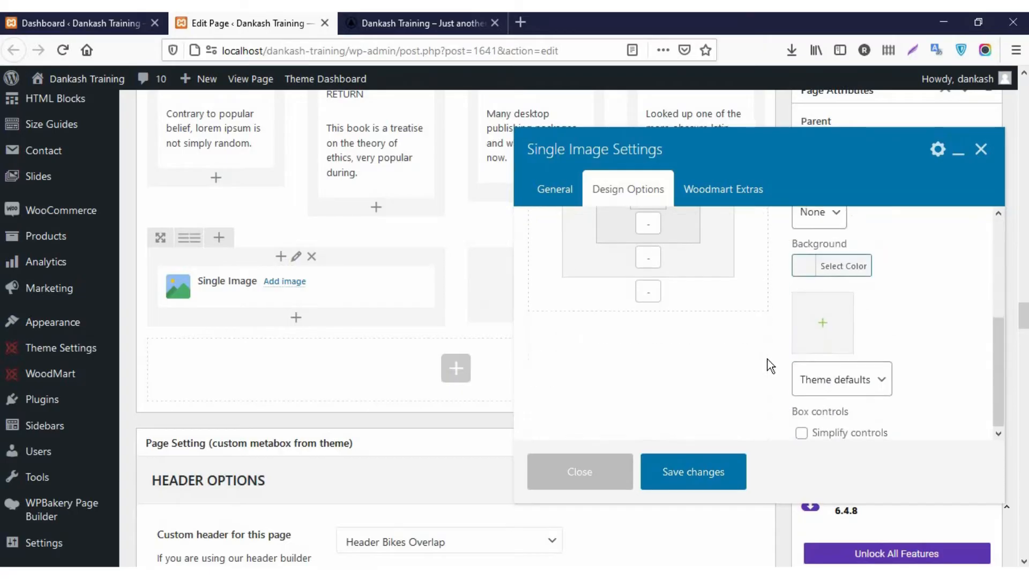
{"action": "left_click", "coordinate": [721, 193]}
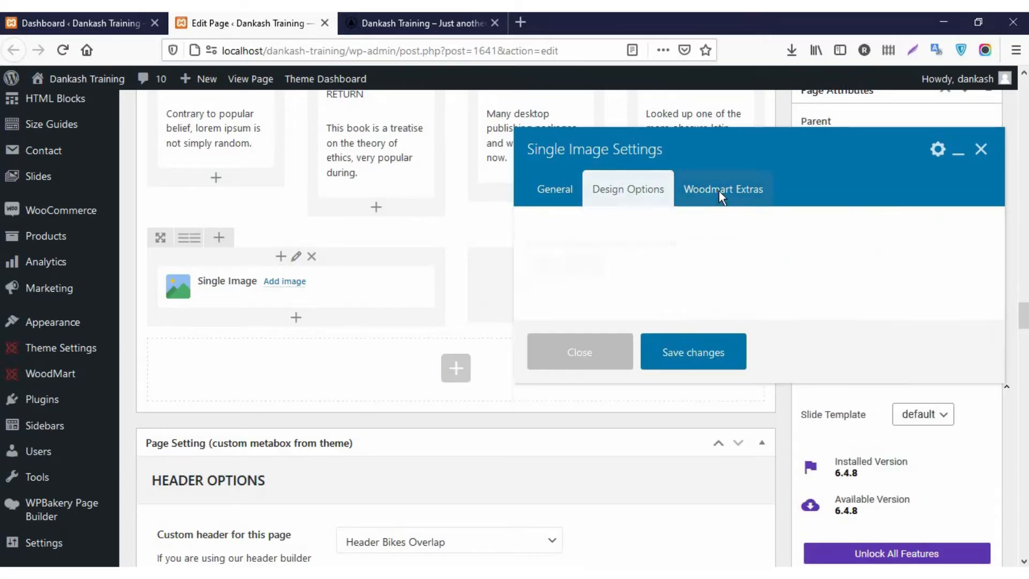
{"action": "left_click", "coordinate": [608, 189]}
{"action": "left_click", "coordinate": [557, 194]}
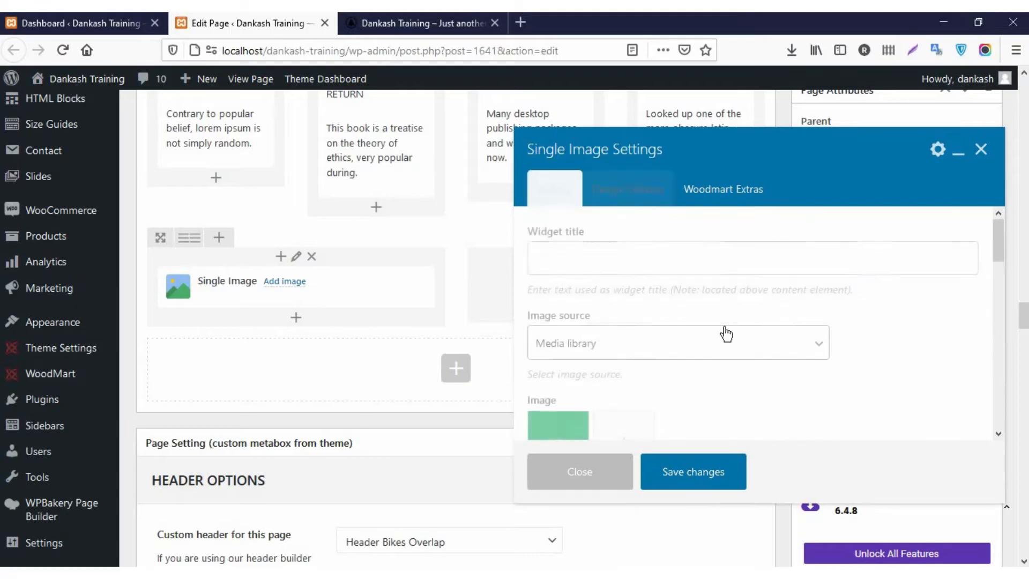
{"action": "scroll", "coordinate": [611, 370], "scroll_direction": "down", "scroll_amount": 5}
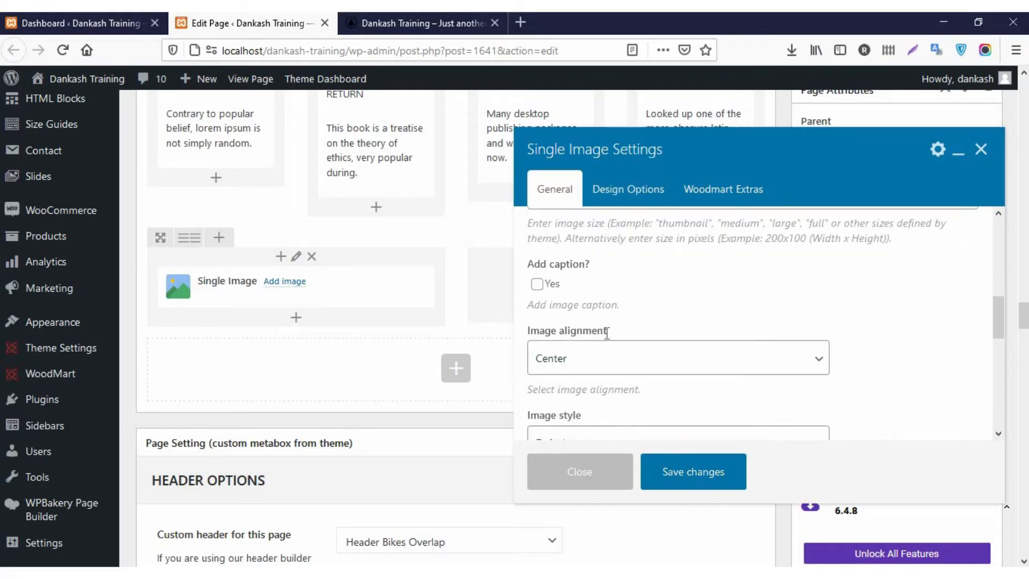
{"action": "scroll", "coordinate": [607, 333], "scroll_direction": "down", "scroll_amount": 5}
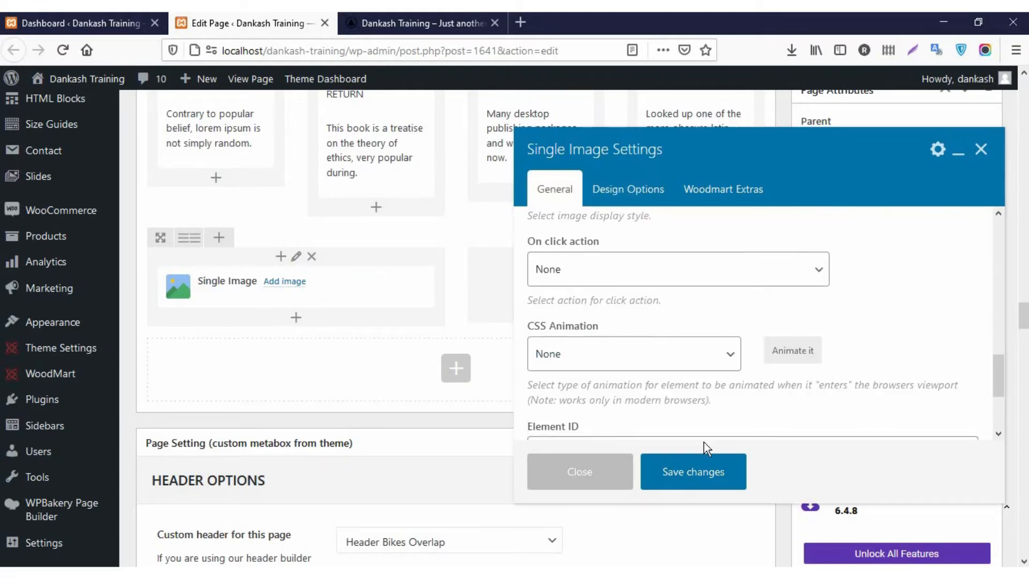
{"action": "left_click", "coordinate": [704, 482]}
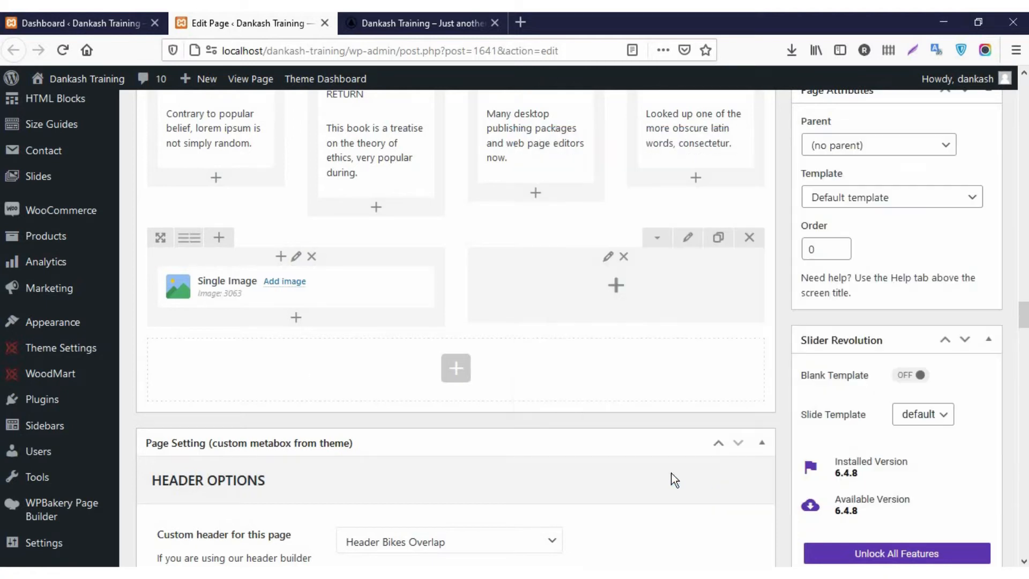
Add a Text Block with its default placeholder text to the second column and update the page.
{"action": "left_click", "coordinate": [617, 285]}
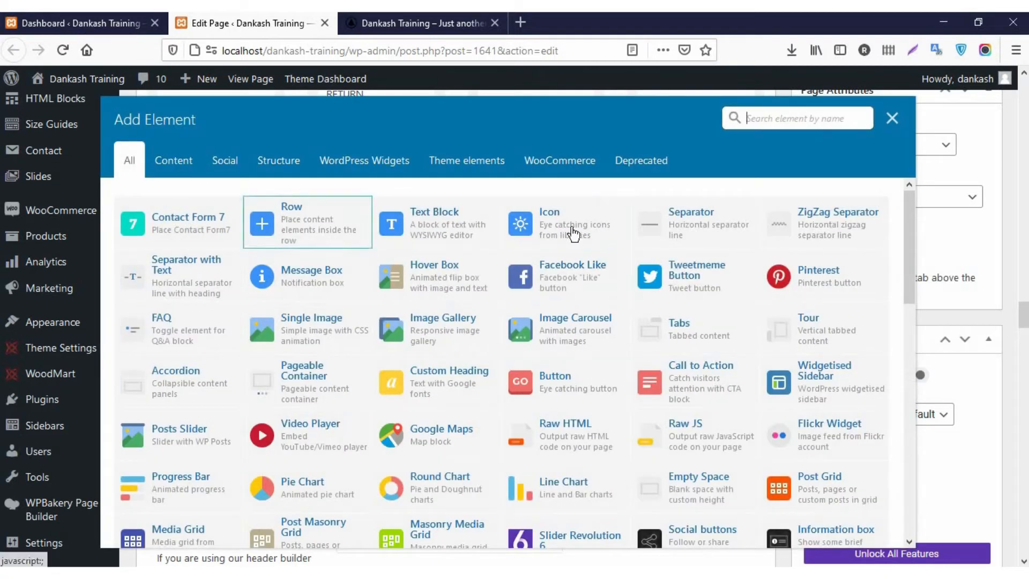
{"action": "left_click", "coordinate": [451, 219]}
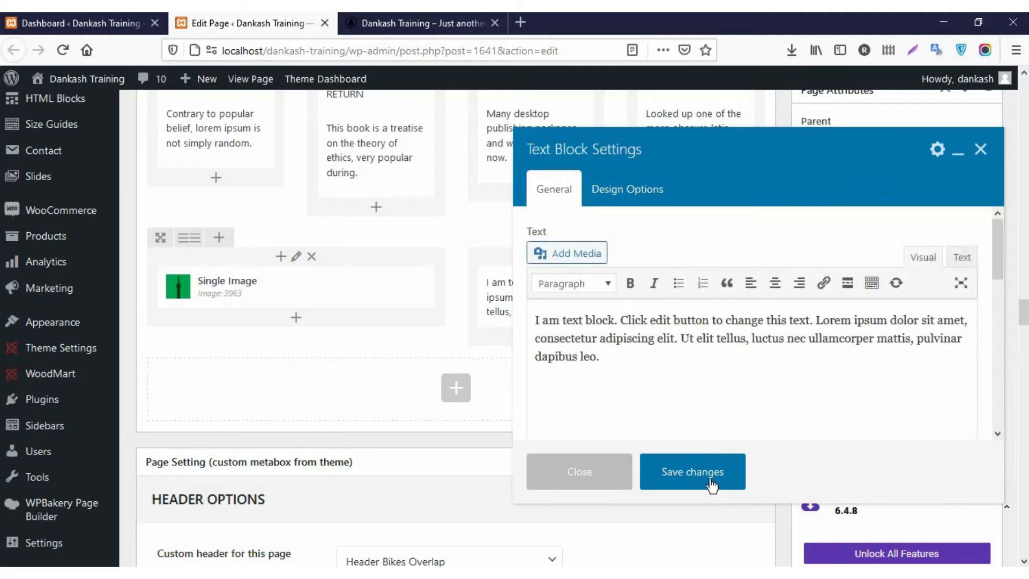
{"action": "scroll", "coordinate": [758, 173], "scroll_direction": "up", "scroll_amount": 5}
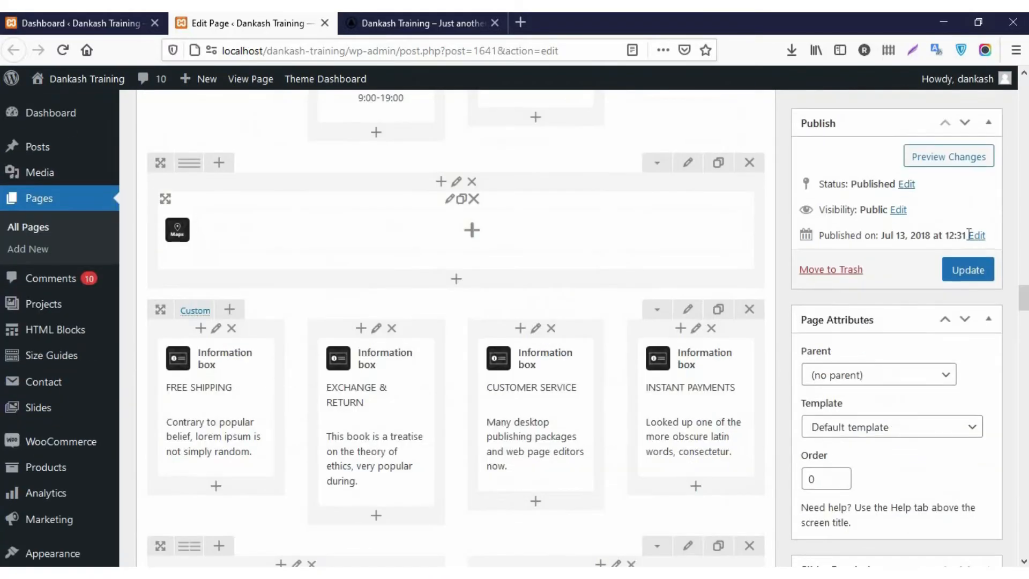
{"action": "left_click", "coordinate": [971, 268]}
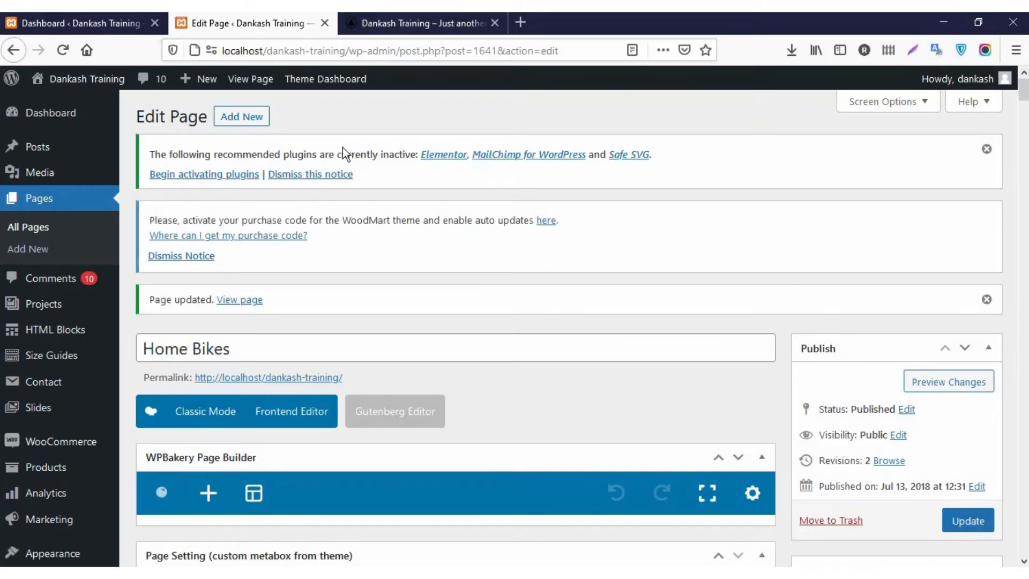
Reload the live Dankash Training home page and go down to the row below the information boxes.
{"action": "left_click", "coordinate": [418, 31]}
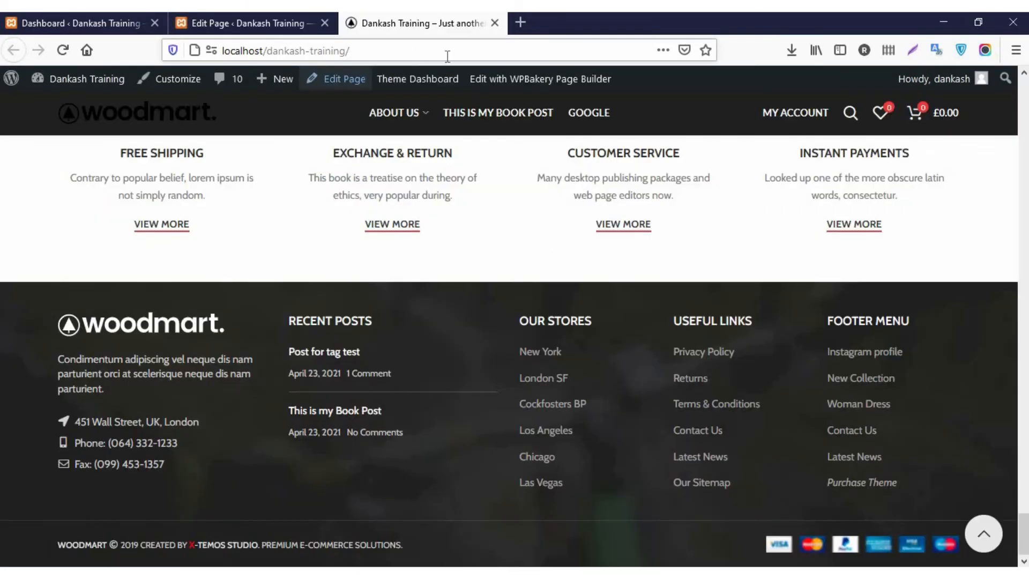
{"action": "left_click", "coordinate": [448, 54]}
{"action": "key", "text": "Return"}
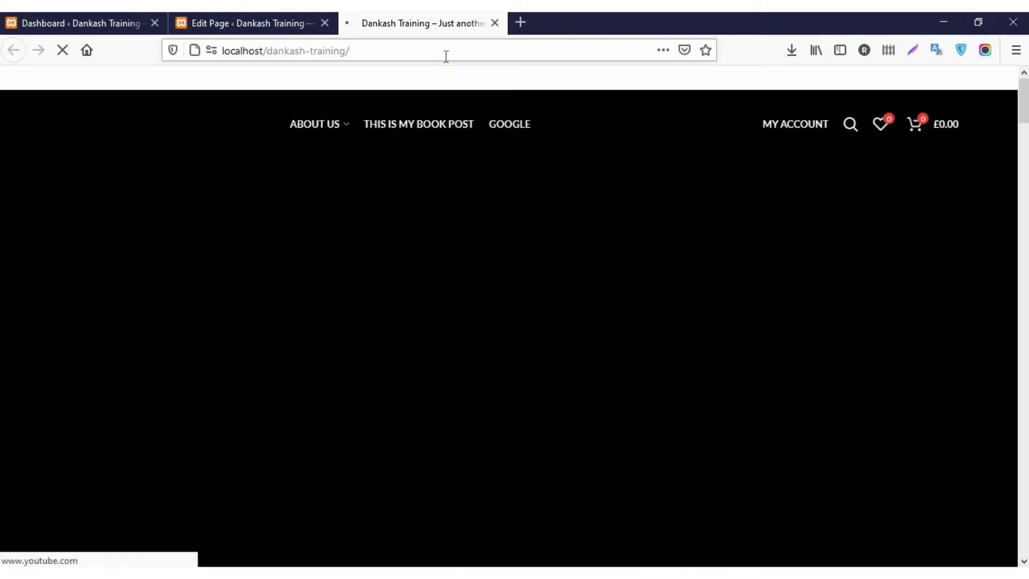
{"action": "left_click", "coordinate": [280, 26]}
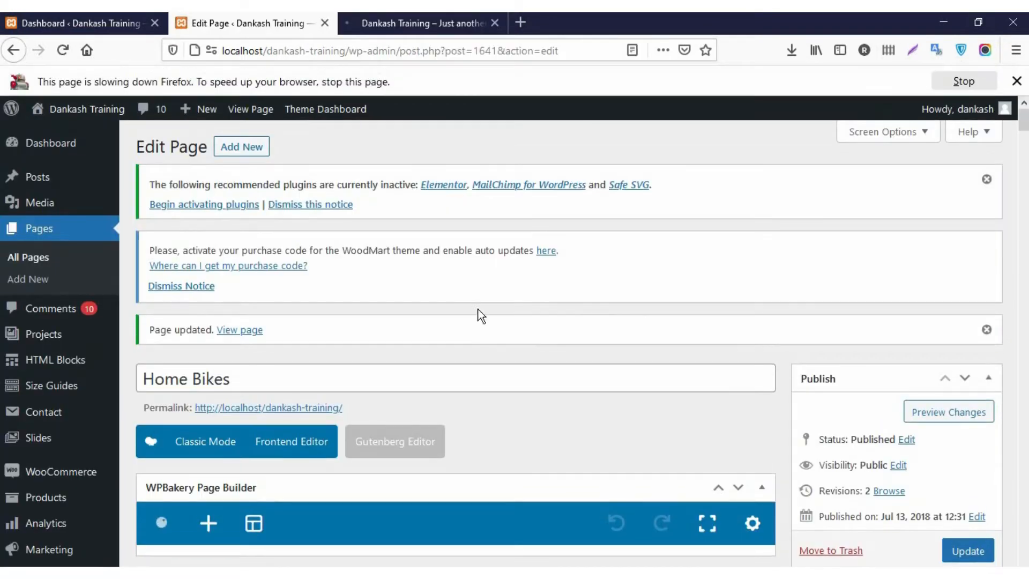
{"action": "scroll", "coordinate": [582, 327], "scroll_direction": "down", "scroll_amount": 10}
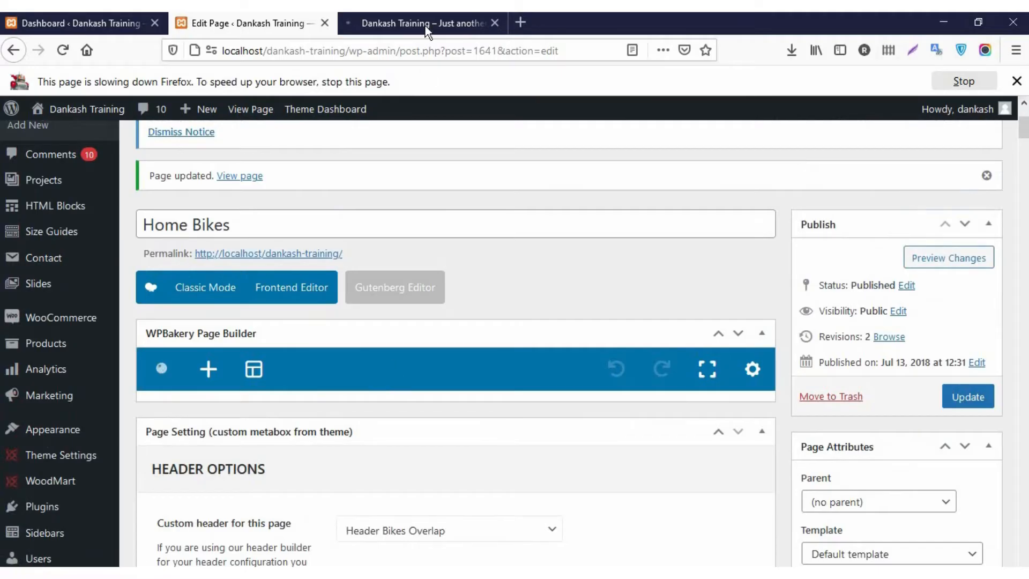
{"action": "left_click", "coordinate": [425, 26]}
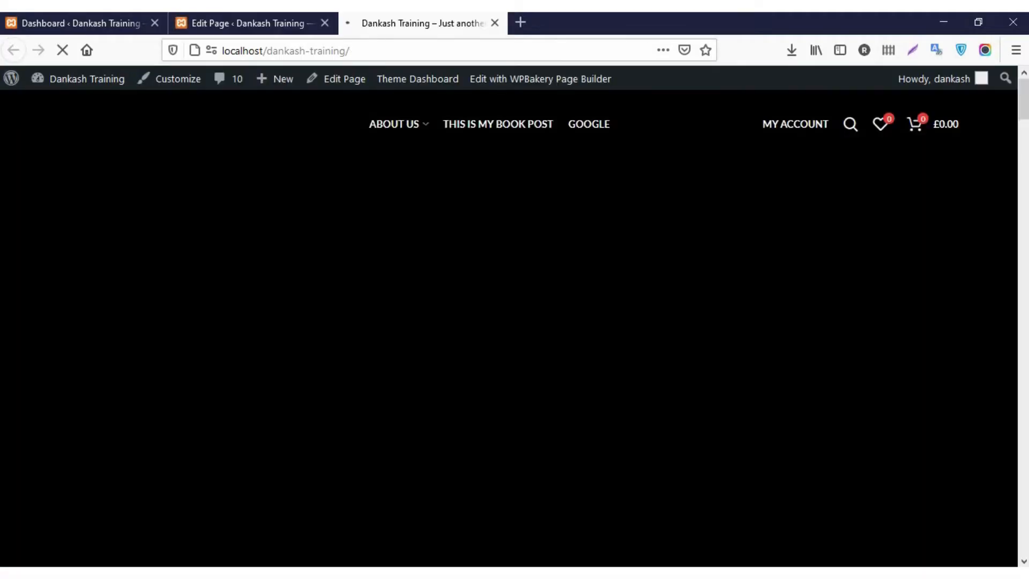
{"action": "scroll", "coordinate": [1025, 357], "scroll_direction": "down", "scroll_amount": 10}
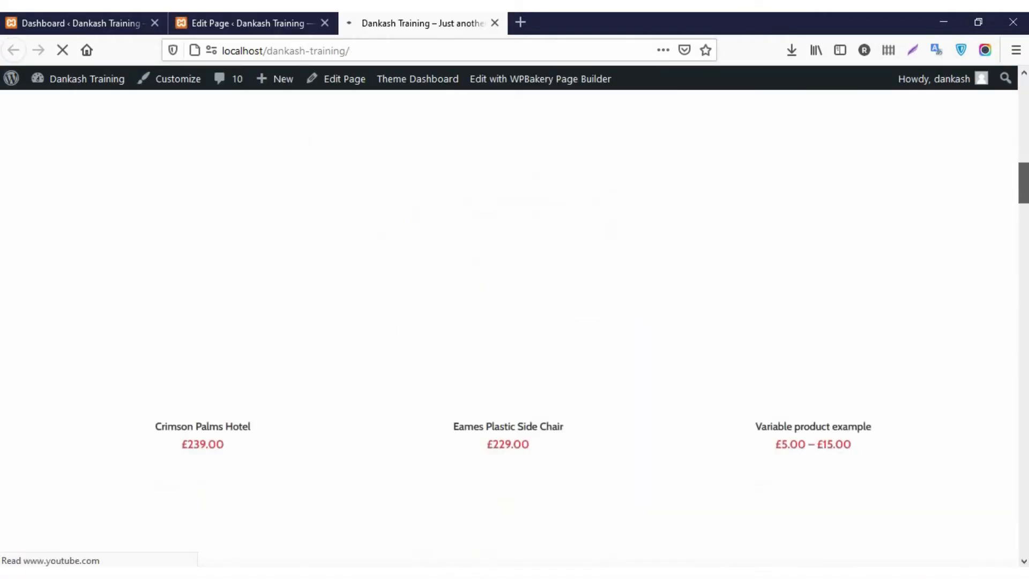
{"action": "scroll", "coordinate": [1025, 357], "scroll_direction": "down", "scroll_amount": 15}
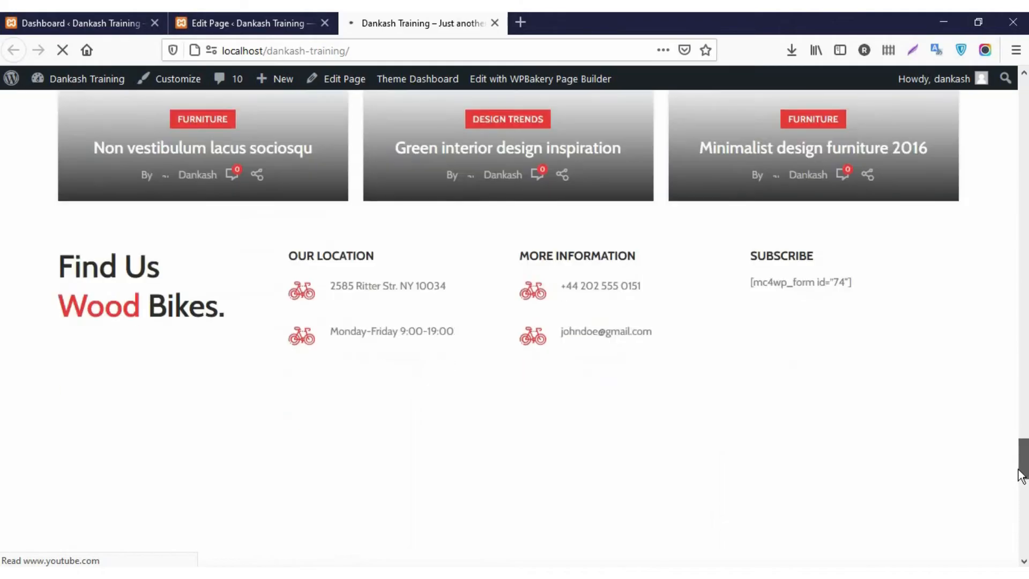
{"action": "scroll", "coordinate": [1020, 490], "scroll_direction": "down", "scroll_amount": 8}
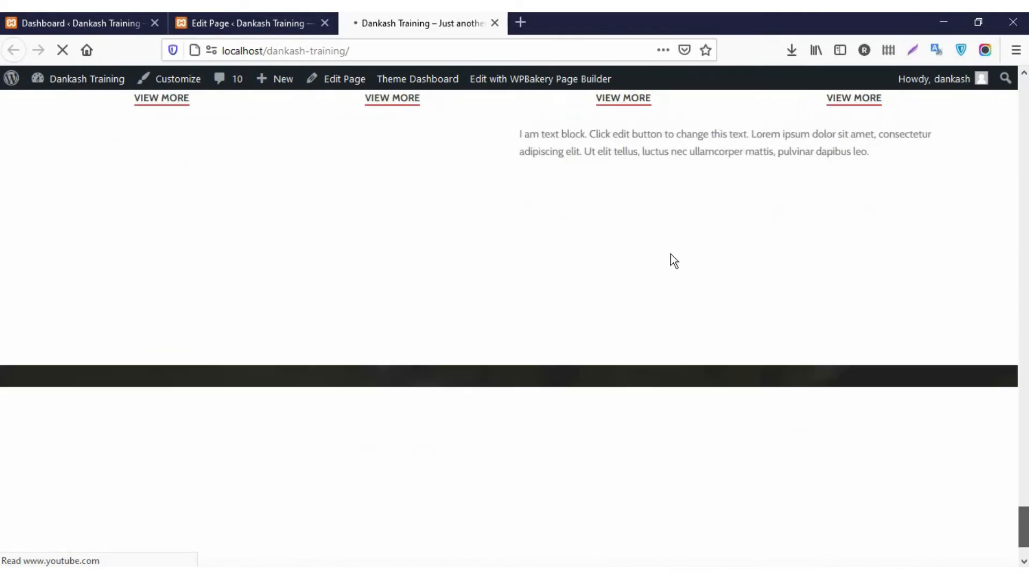
Examine the layout of the new two-column row with its image and text block on the live home page.
{"action": "scroll", "coordinate": [664, 262], "scroll_direction": "up", "scroll_amount": 8}
{"action": "scroll", "coordinate": [632, 301], "scroll_direction": "down", "scroll_amount": 6}
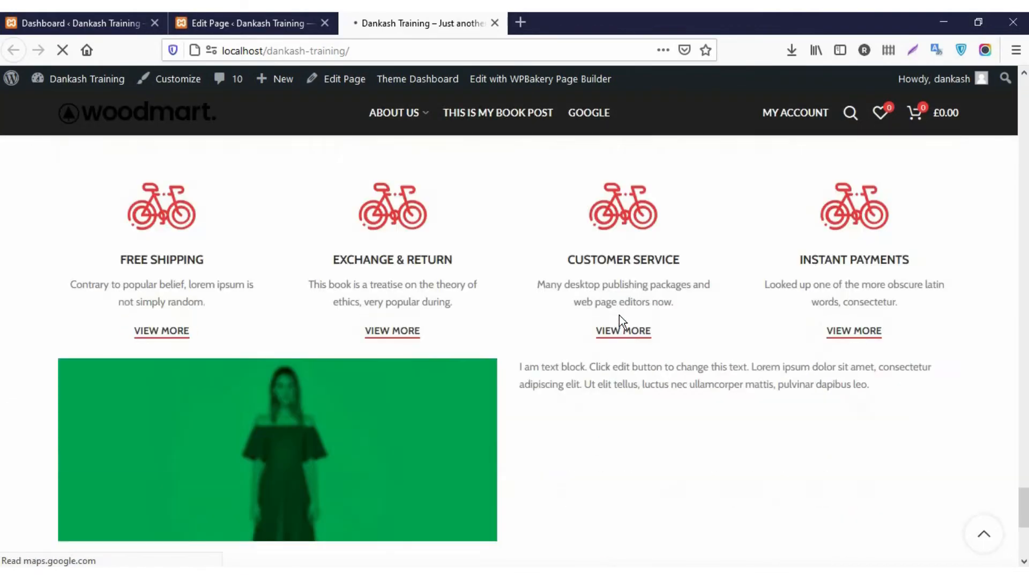
{"action": "scroll", "coordinate": [619, 315], "scroll_direction": "up", "scroll_amount": 3}
{"action": "scroll", "coordinate": [619, 318], "scroll_direction": "down", "scroll_amount": 5}
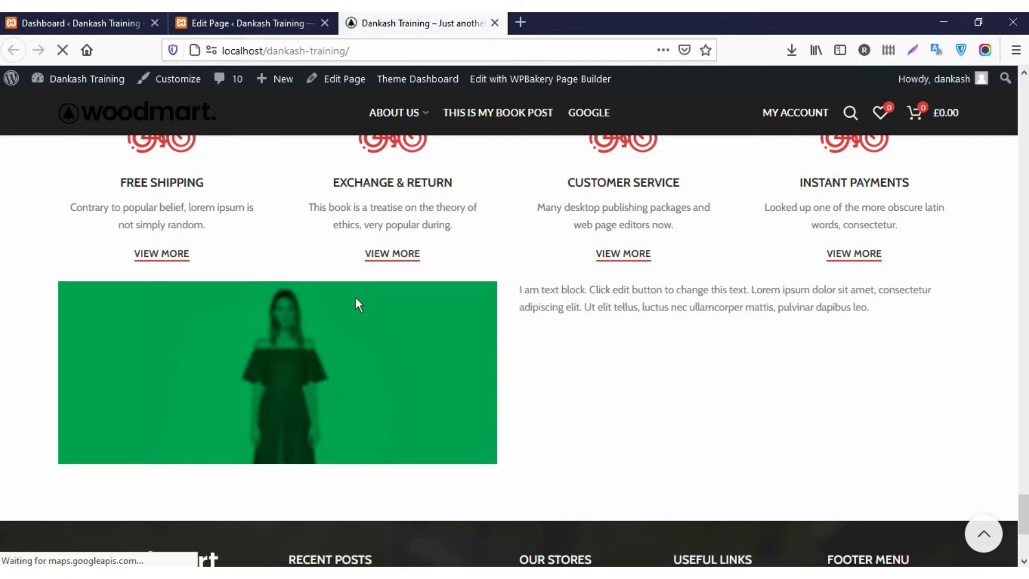
{"action": "scroll", "coordinate": [353, 305], "scroll_direction": "down", "scroll_amount": 5}
{"action": "scroll", "coordinate": [348, 306], "scroll_direction": "up", "scroll_amount": 5}
{"action": "scroll", "coordinate": [343, 308], "scroll_direction": "down", "scroll_amount": 2}
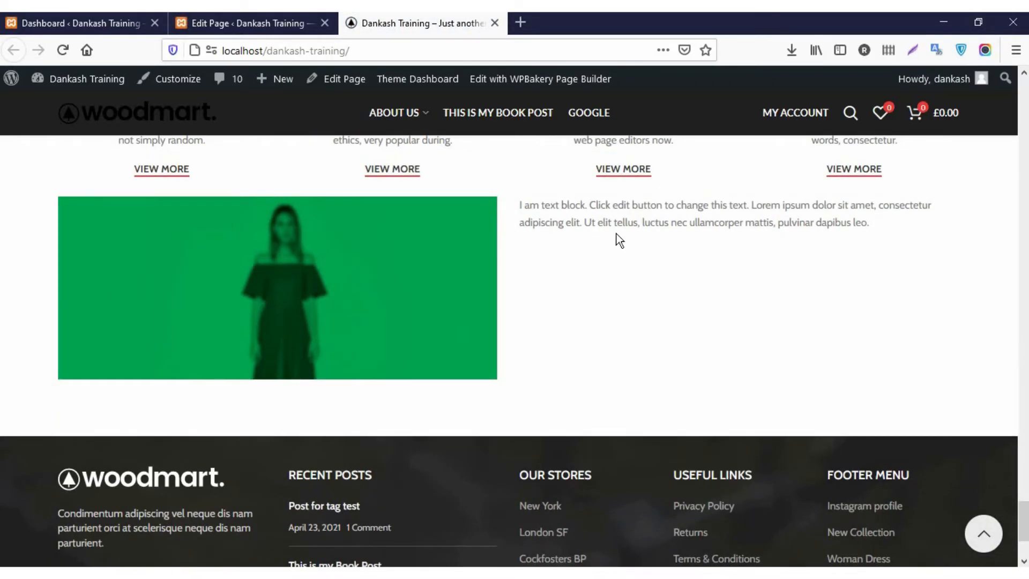
{"action": "left_click_drag", "start_coordinate": [547, 205], "coordinate": [841, 220]}
{"action": "left_click", "coordinate": [875, 234]}
{"action": "left_click_drag", "start_coordinate": [610, 205], "coordinate": [837, 243]}
{"action": "left_click", "coordinate": [759, 229]}
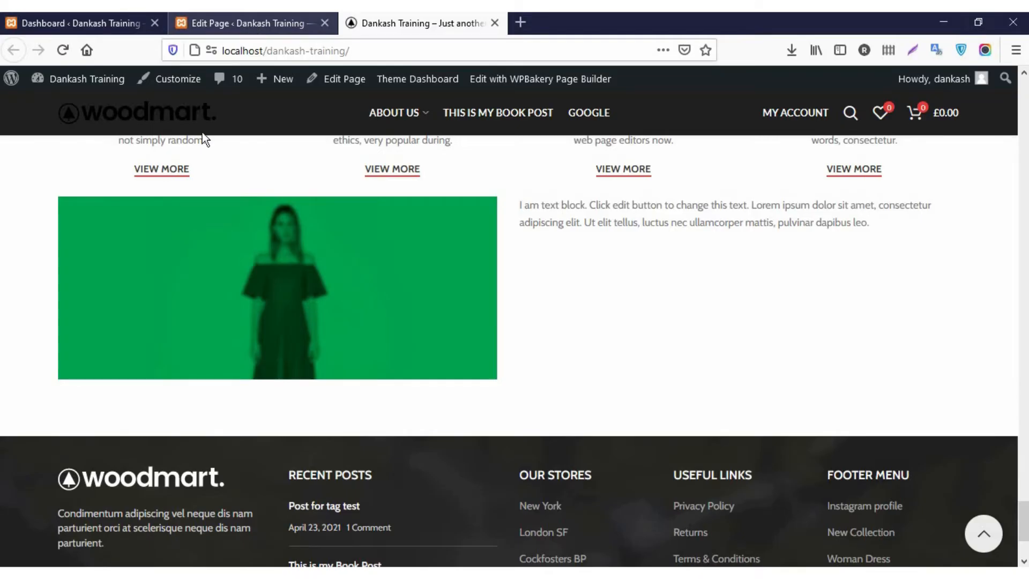
Return to the Home Bikes page editor and open the WPBakery templates window.
{"action": "key", "text": "ctrl+shift+Tab"}
{"action": "scroll", "coordinate": [447, 343], "scroll_direction": "down", "scroll_amount": 10}
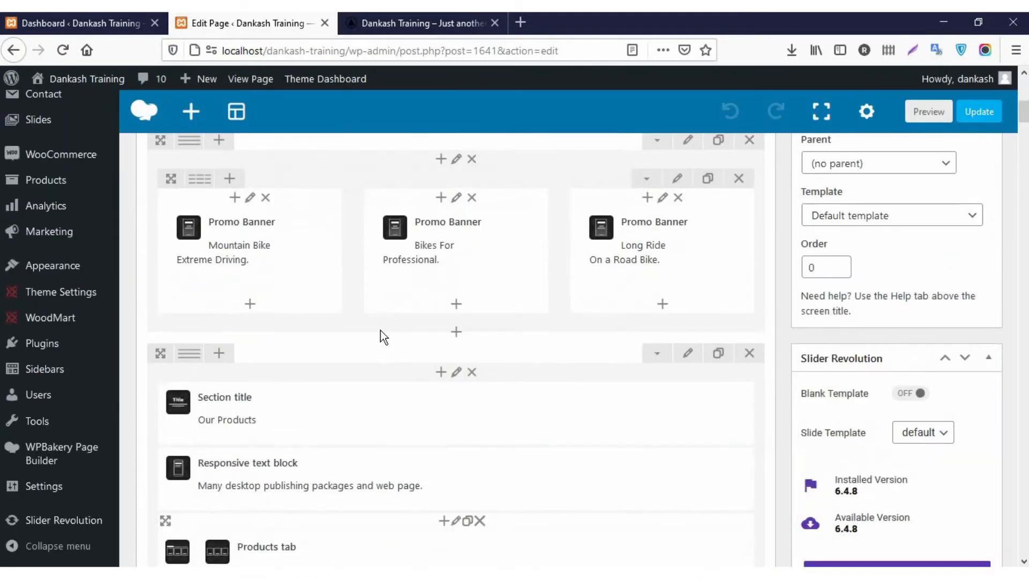
{"action": "scroll", "coordinate": [381, 330], "scroll_direction": "up", "scroll_amount": 8}
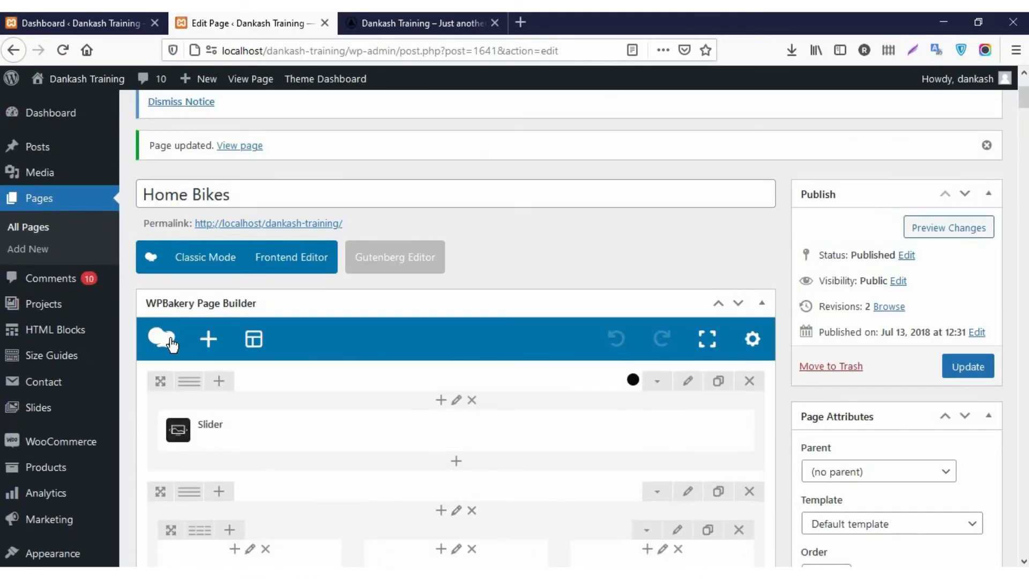
{"action": "left_click", "coordinate": [257, 344]}
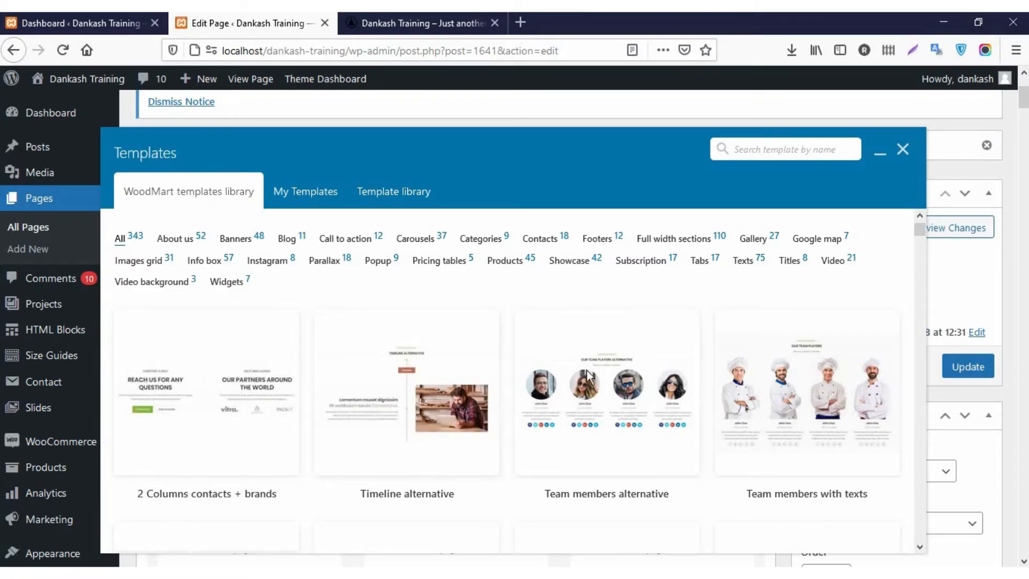
Add the "Our team full width" template from the WoodMart templates library to the page.
{"action": "scroll", "coordinate": [617, 401], "scroll_direction": "down", "scroll_amount": 3}
{"action": "scroll", "coordinate": [657, 394], "scroll_direction": "down", "scroll_amount": 6}
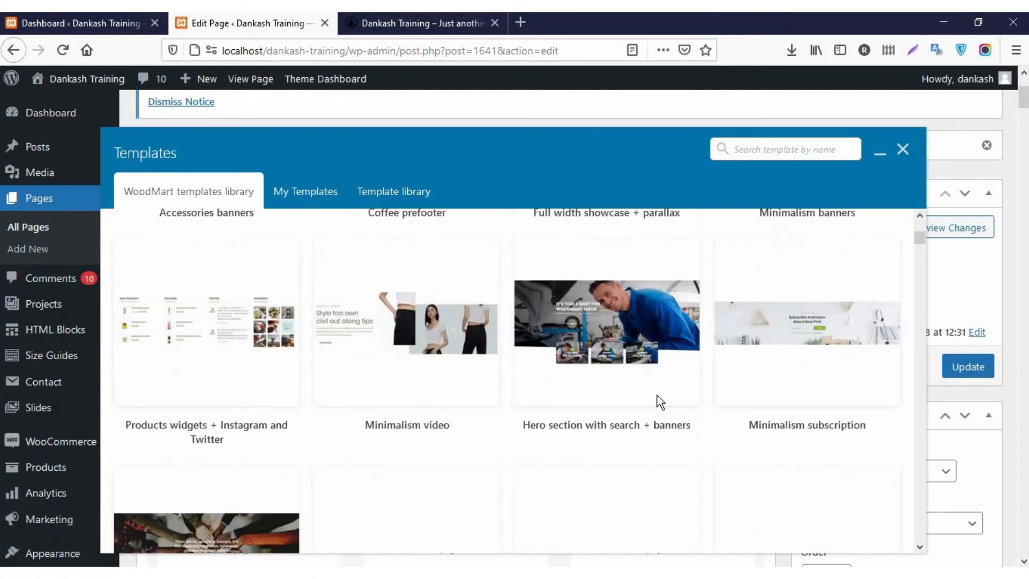
{"action": "scroll", "coordinate": [657, 394], "scroll_direction": "up", "scroll_amount": 4}
{"action": "scroll", "coordinate": [657, 395], "scroll_direction": "down", "scroll_amount": 1}
{"action": "scroll", "coordinate": [526, 387], "scroll_direction": "down", "scroll_amount": 3}
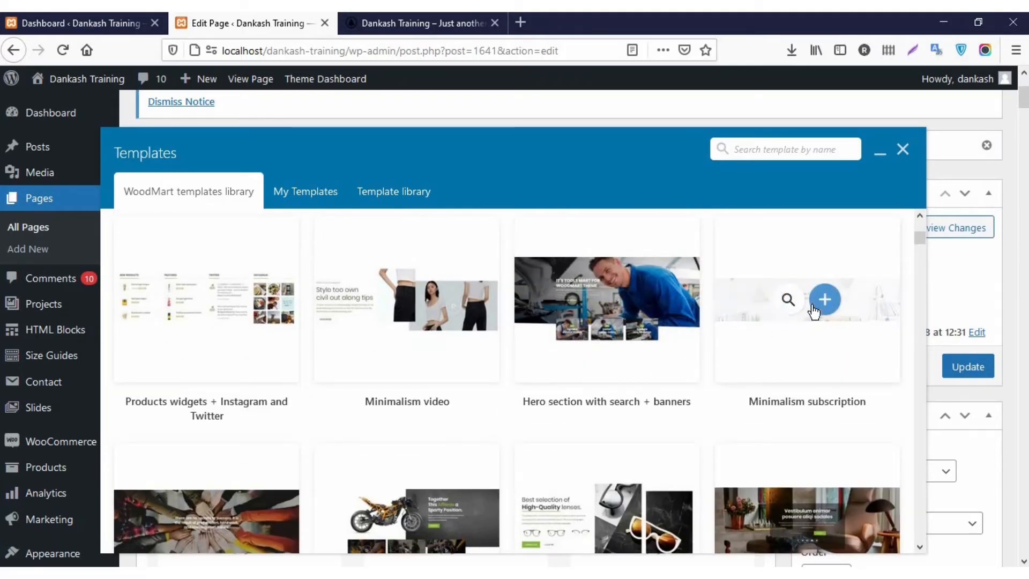
{"action": "scroll", "coordinate": [610, 331], "scroll_direction": "down", "scroll_amount": 3}
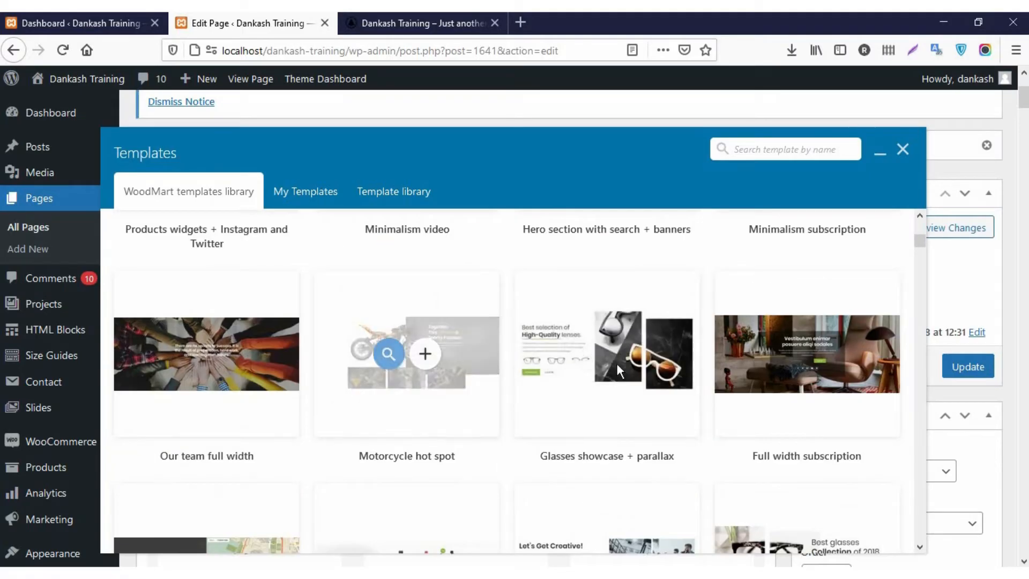
{"action": "scroll", "coordinate": [416, 337], "scroll_direction": "up", "scroll_amount": 4}
{"action": "scroll", "coordinate": [413, 330], "scroll_direction": "down", "scroll_amount": 3}
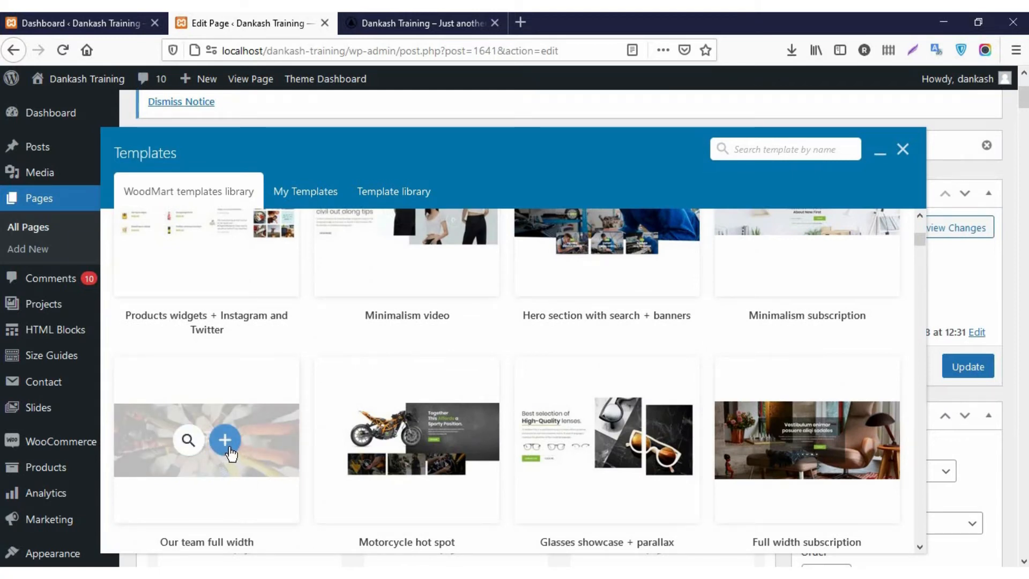
{"action": "left_click", "coordinate": [225, 444]}
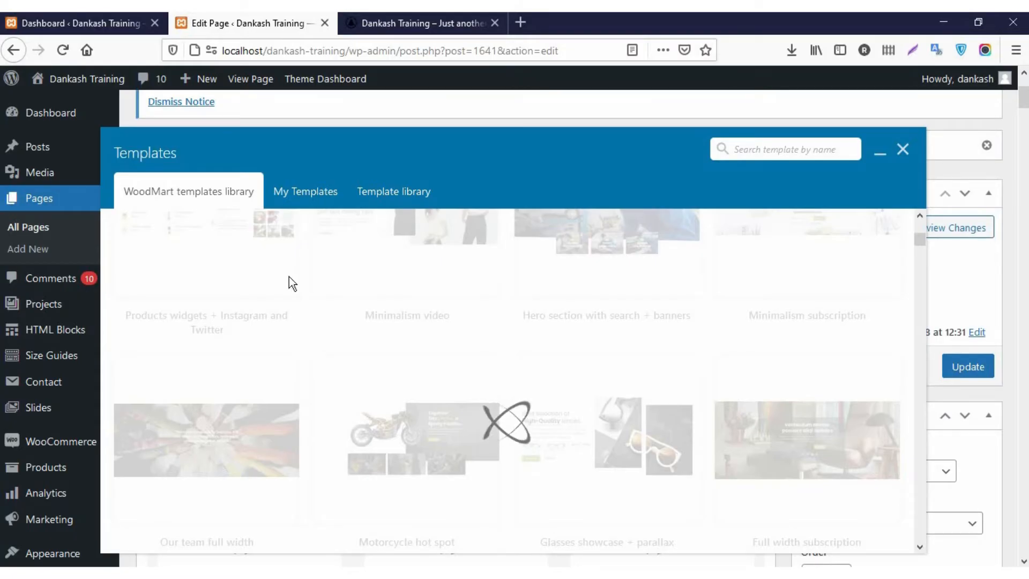
Look at the existing image and text block row on the live site, and return to the page editor.
{"action": "left_click", "coordinate": [440, 24]}
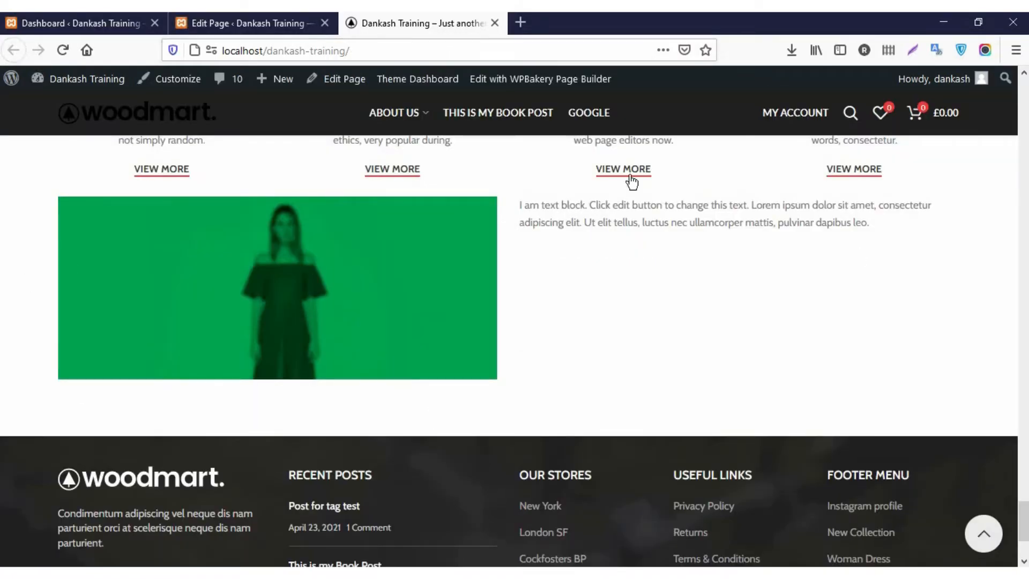
{"action": "triple_click", "coordinate": [546, 212]}
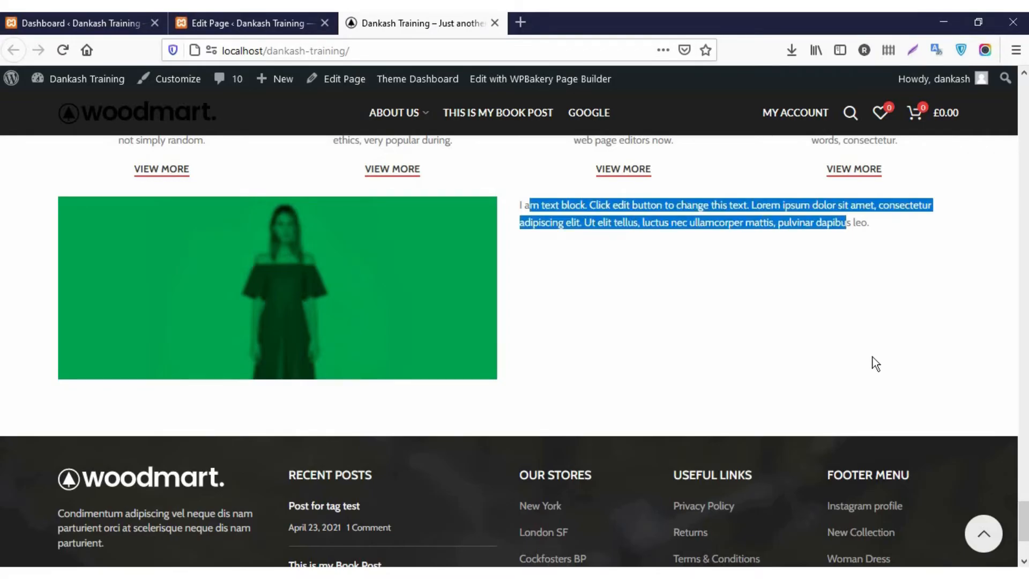
{"action": "left_click", "coordinate": [96, 246]}
{"action": "left_click", "coordinate": [211, 24]}
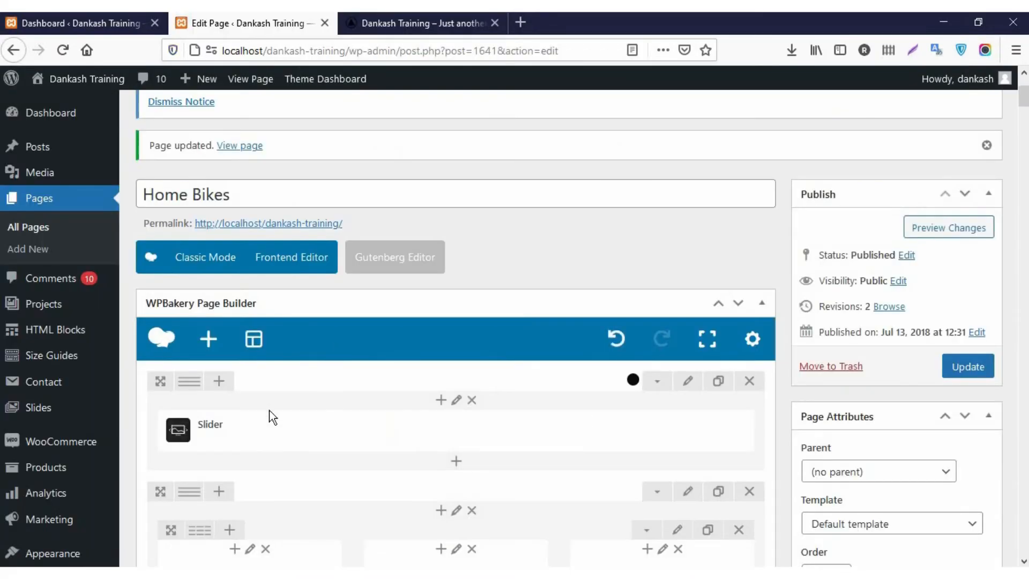
Check the template's section title row beneath the image and text block row in the page builder, and update the page.
{"action": "scroll", "coordinate": [269, 410], "scroll_direction": "down", "scroll_amount": 5}
{"action": "scroll", "coordinate": [223, 403], "scroll_direction": "down", "scroll_amount": 20}
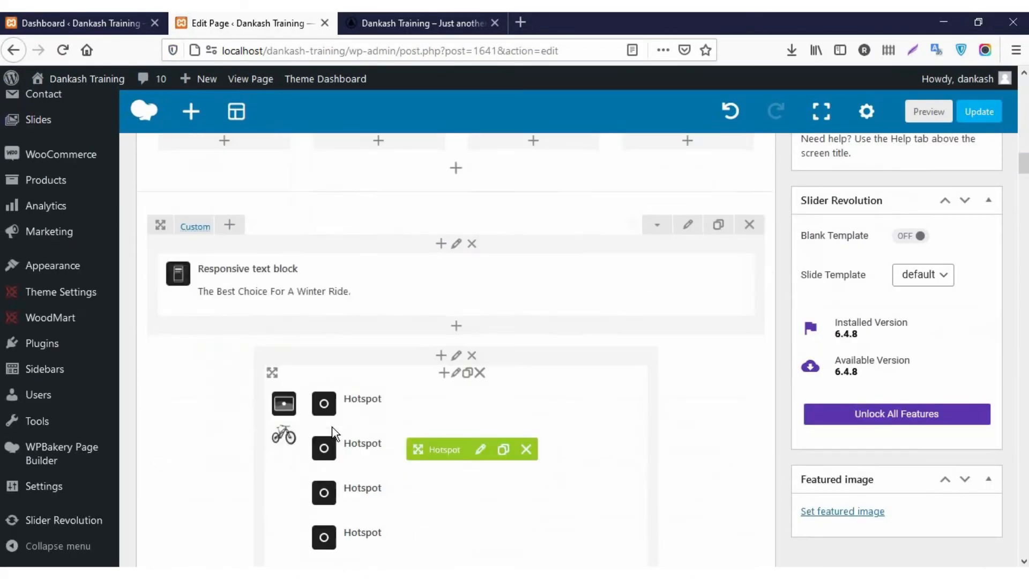
{"action": "scroll", "coordinate": [341, 430], "scroll_direction": "down", "scroll_amount": 15}
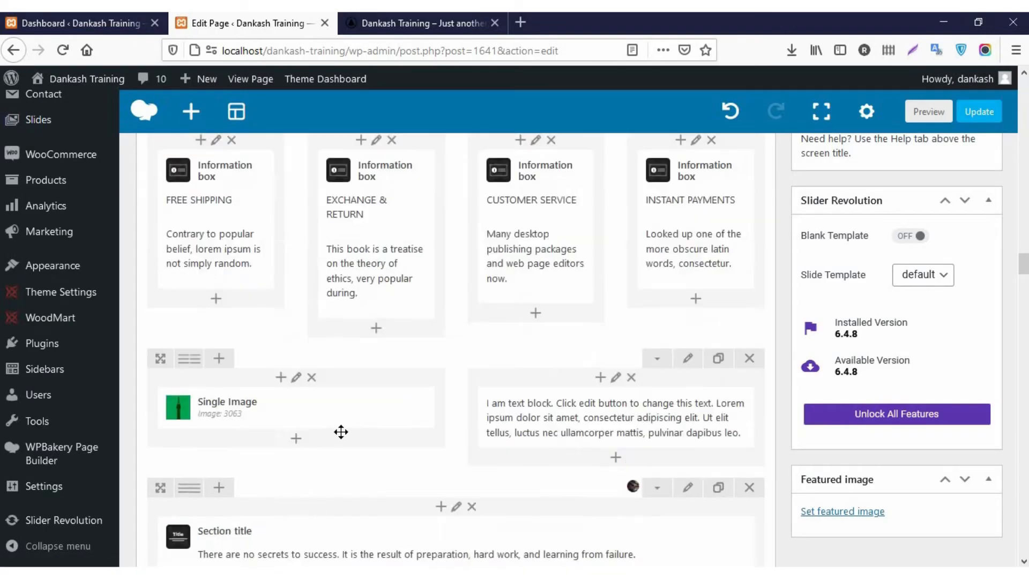
{"action": "scroll", "coordinate": [343, 432], "scroll_direction": "up", "scroll_amount": 4}
{"action": "mouse_move", "coordinate": [226, 346]}
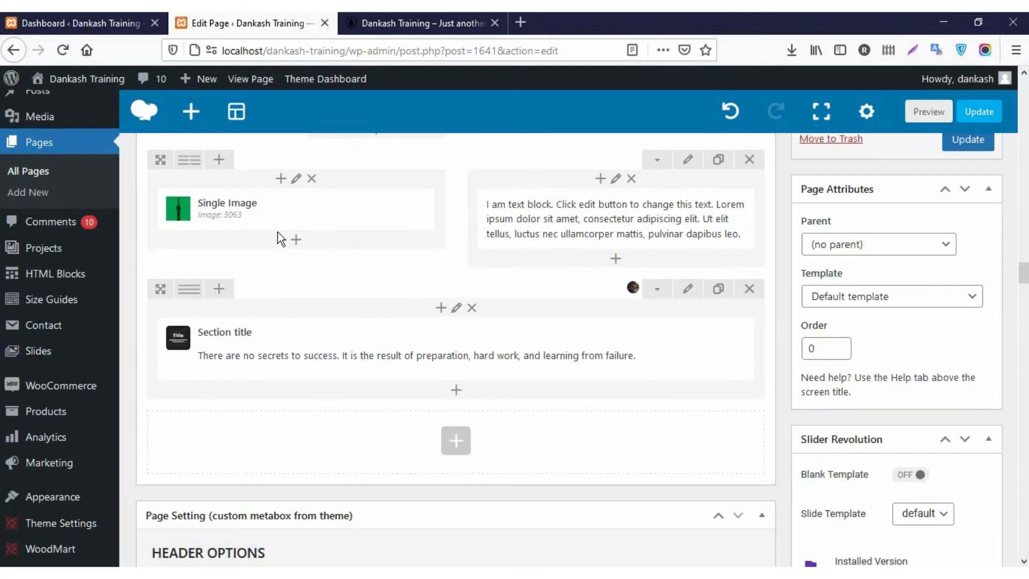
{"action": "scroll", "coordinate": [257, 246], "scroll_direction": "up", "scroll_amount": 5}
{"action": "scroll", "coordinate": [525, 350], "scroll_direction": "down", "scroll_amount": 5}
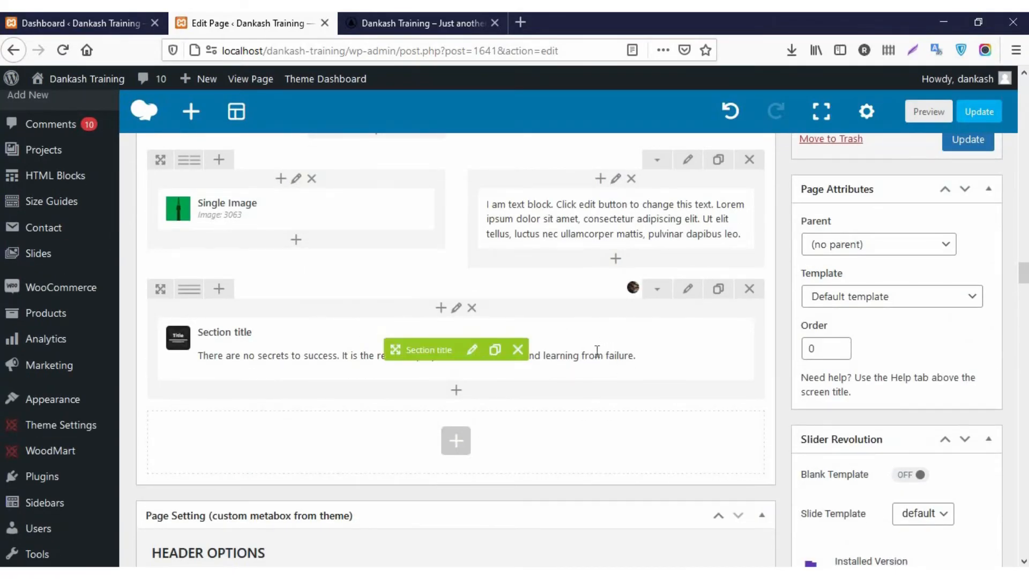
{"action": "left_click", "coordinate": [973, 152]}
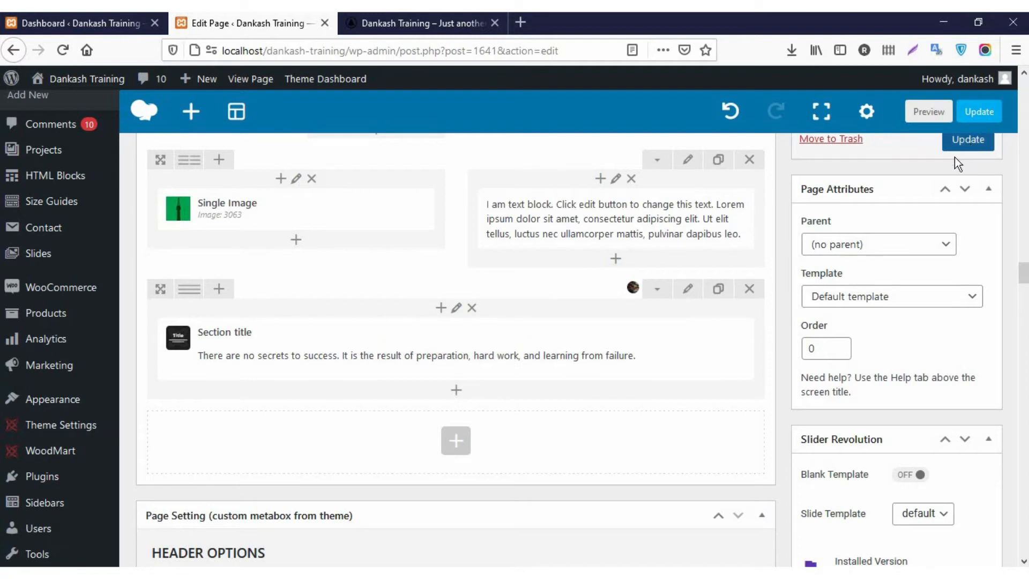
Reload the live home page and go down to the section below the image and text block row.
{"action": "left_click", "coordinate": [446, 17]}
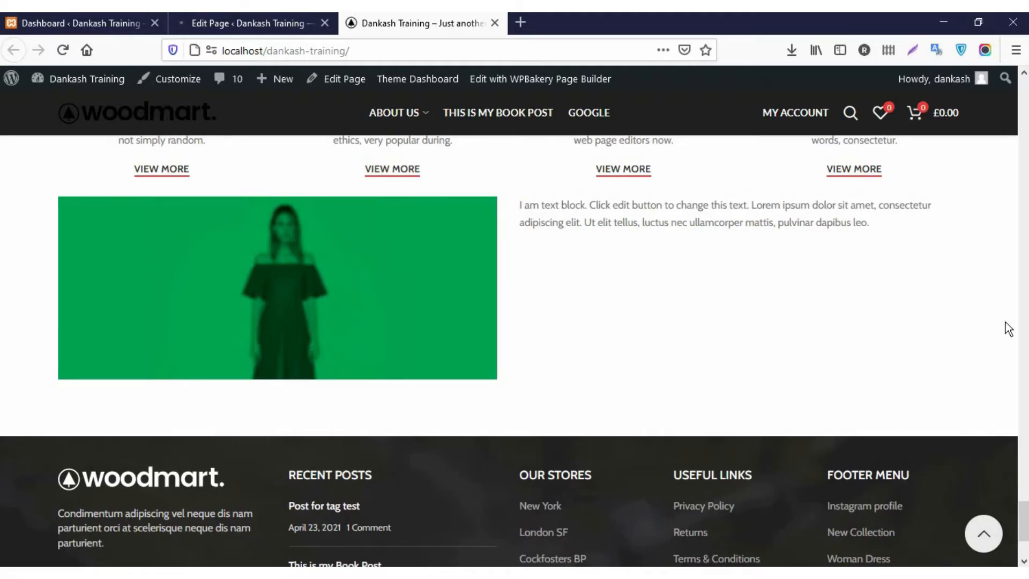
{"action": "left_click", "coordinate": [379, 49]}
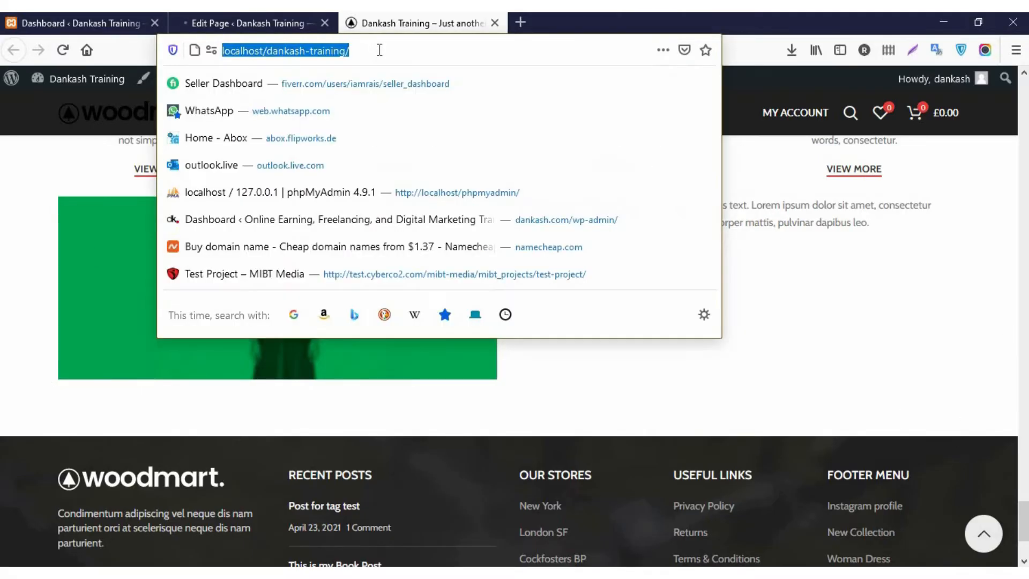
{"action": "key", "text": "Return"}
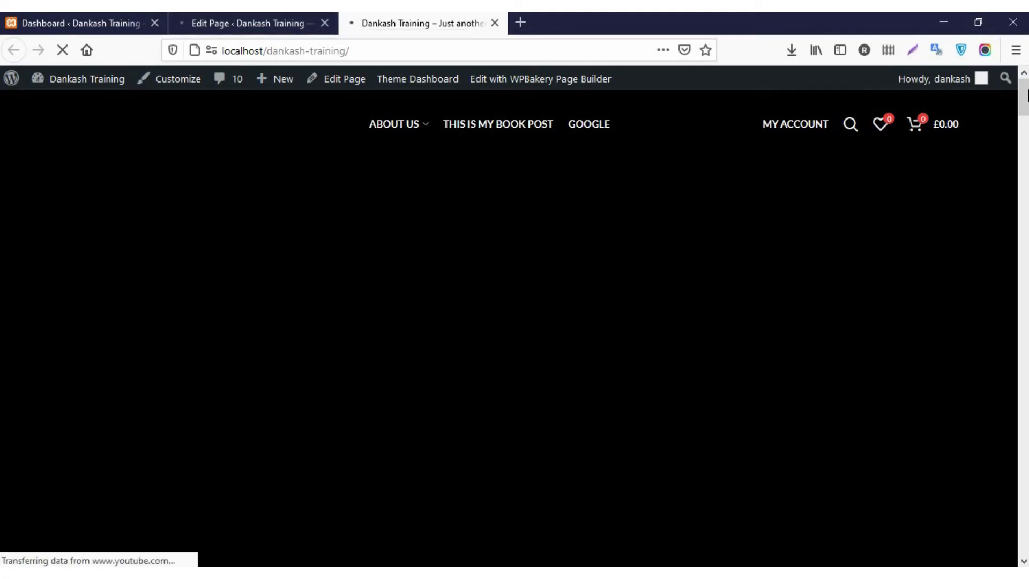
{"action": "left_click_drag", "start_coordinate": [1027, 107], "coordinate": [1024, 440]}
{"action": "scroll", "coordinate": [1024, 440], "scroll_direction": "down", "scroll_amount": 15}
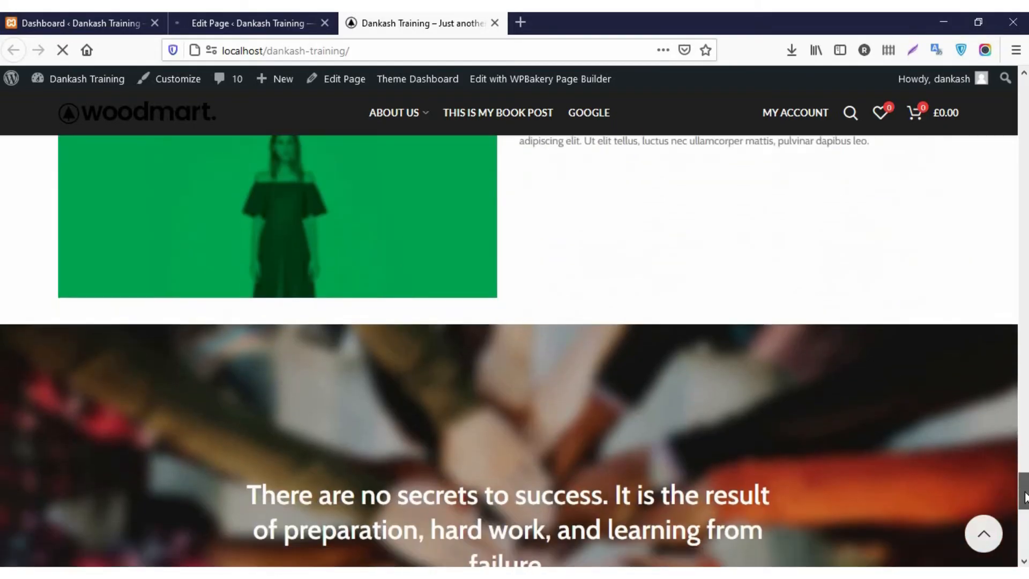
Examine the full-width template section's background image, quote text and placement on the live home page.
{"action": "scroll", "coordinate": [442, 178], "scroll_direction": "up", "scroll_amount": 2}
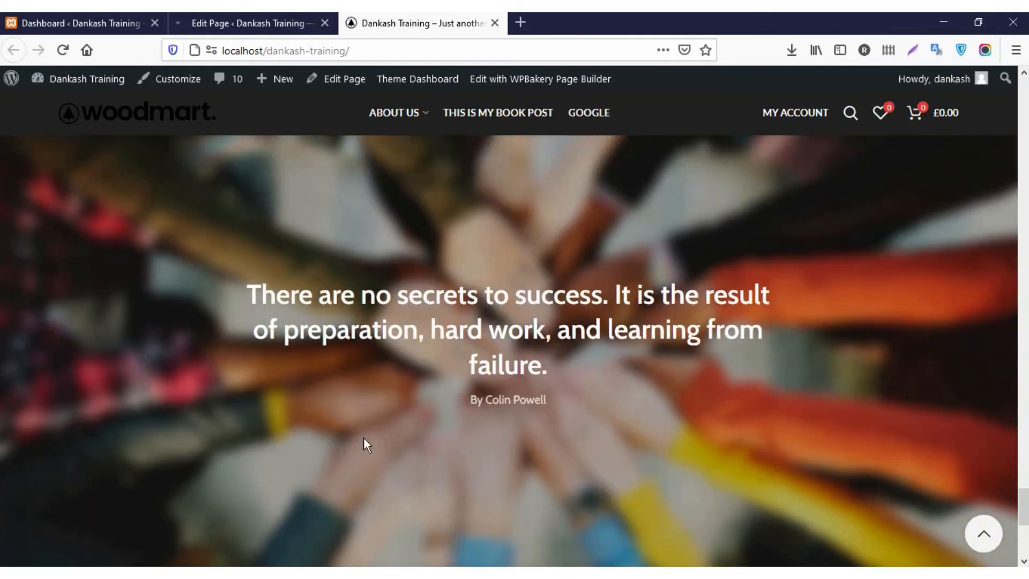
{"action": "scroll", "coordinate": [300, 445], "scroll_direction": "up", "scroll_amount": 5}
{"action": "scroll", "coordinate": [237, 452], "scroll_direction": "down", "scroll_amount": 4}
{"action": "left_click_drag", "start_coordinate": [550, 480], "coordinate": [510, 373]}
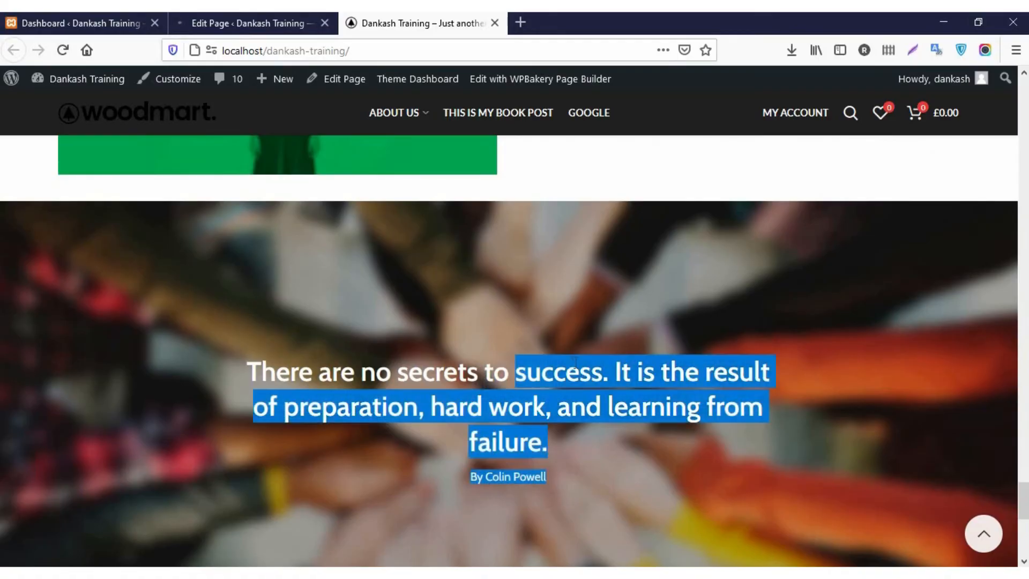
{"action": "left_click", "coordinate": [262, 326]}
{"action": "scroll", "coordinate": [262, 321], "scroll_direction": "down", "scroll_amount": 3}
{"action": "scroll", "coordinate": [184, 243], "scroll_direction": "up", "scroll_amount": 3}
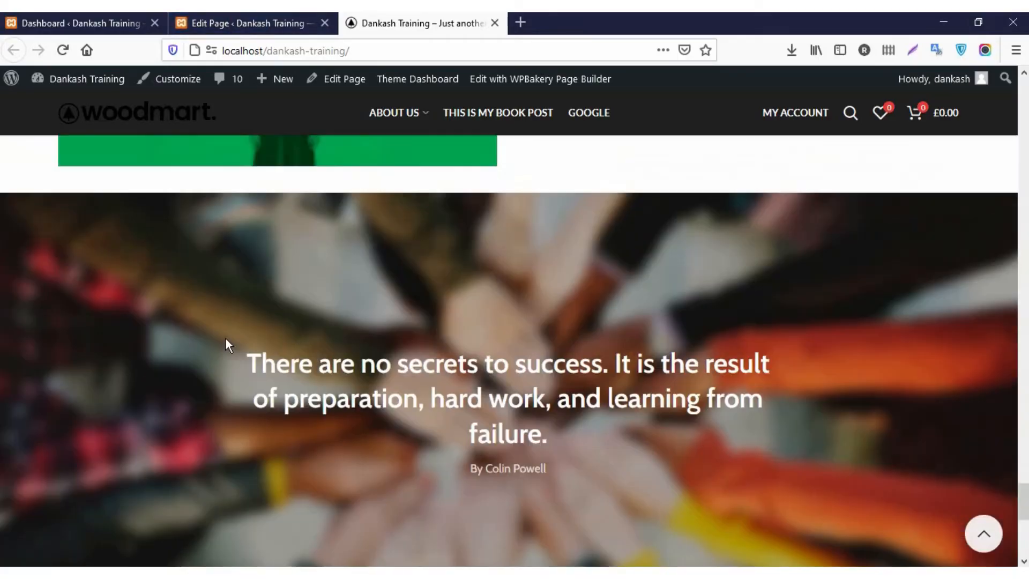
Look over the full-width quote section on the live home page, and return to the top of the page editor.
{"action": "scroll", "coordinate": [683, 216], "scroll_direction": "down", "scroll_amount": 1}
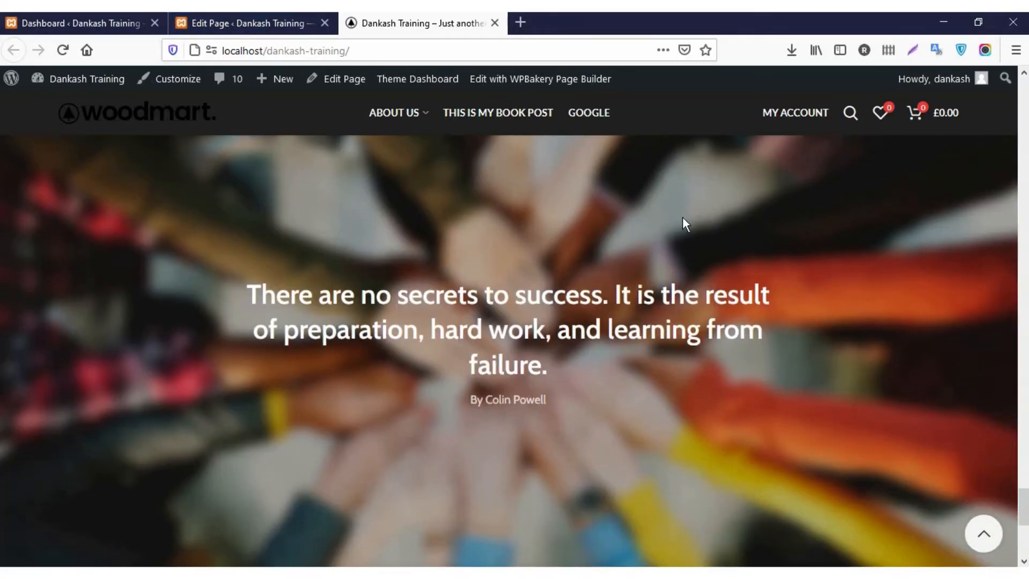
{"action": "right_click", "coordinate": [845, 232]}
{"action": "left_click", "coordinate": [761, 217]}
{"action": "scroll", "coordinate": [719, 262], "scroll_direction": "up", "scroll_amount": 3}
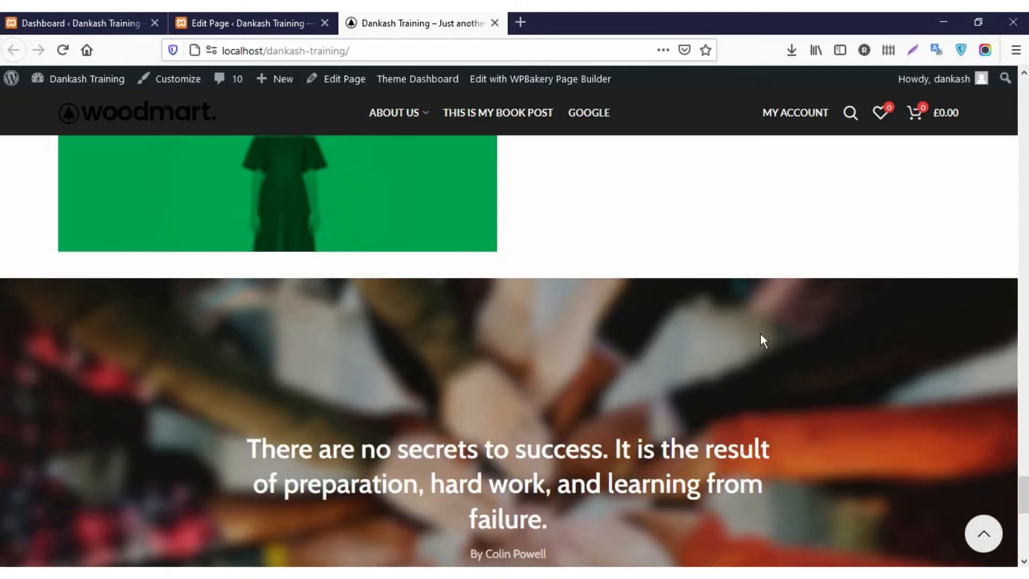
{"action": "left_click", "coordinate": [269, 21]}
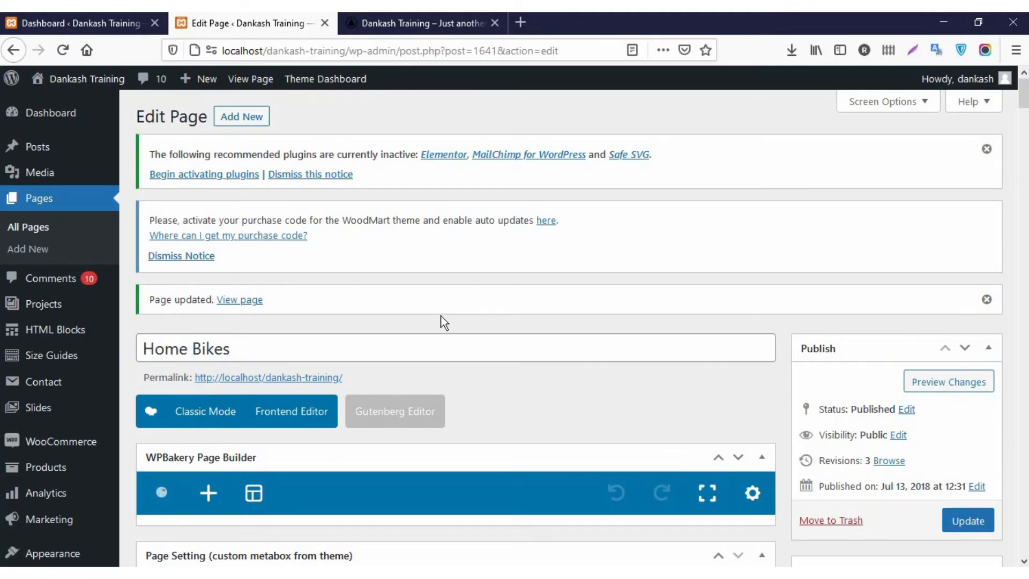
{"action": "scroll", "coordinate": [442, 328], "scroll_direction": "down", "scroll_amount": 7}
{"action": "scroll", "coordinate": [441, 328], "scroll_direction": "up", "scroll_amount": 4}
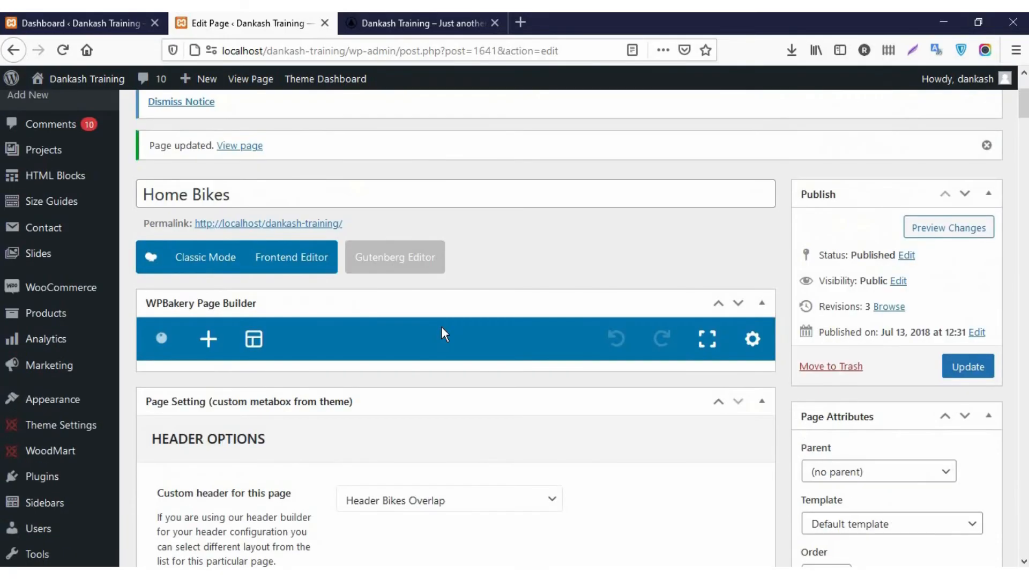
Look back through the live home page's sections, up to the Hardtail Mountain Bikes Best Features section.
{"action": "left_click", "coordinate": [393, 20]}
{"action": "scroll", "coordinate": [616, 355], "scroll_direction": "up", "scroll_amount": 5}
{"action": "scroll", "coordinate": [615, 355], "scroll_direction": "up", "scroll_amount": 15}
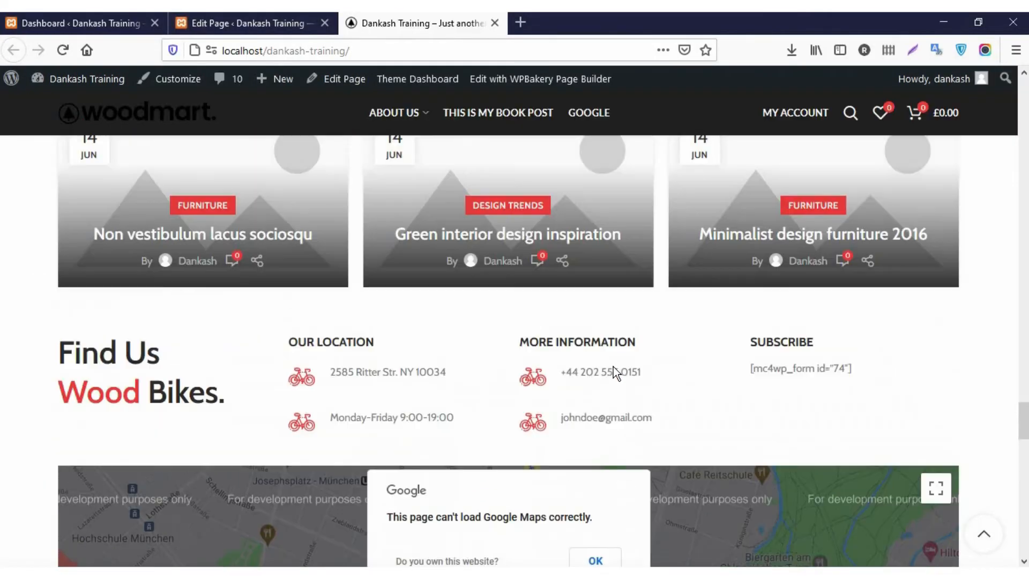
{"action": "scroll", "coordinate": [402, 416], "scroll_direction": "up", "scroll_amount": 6}
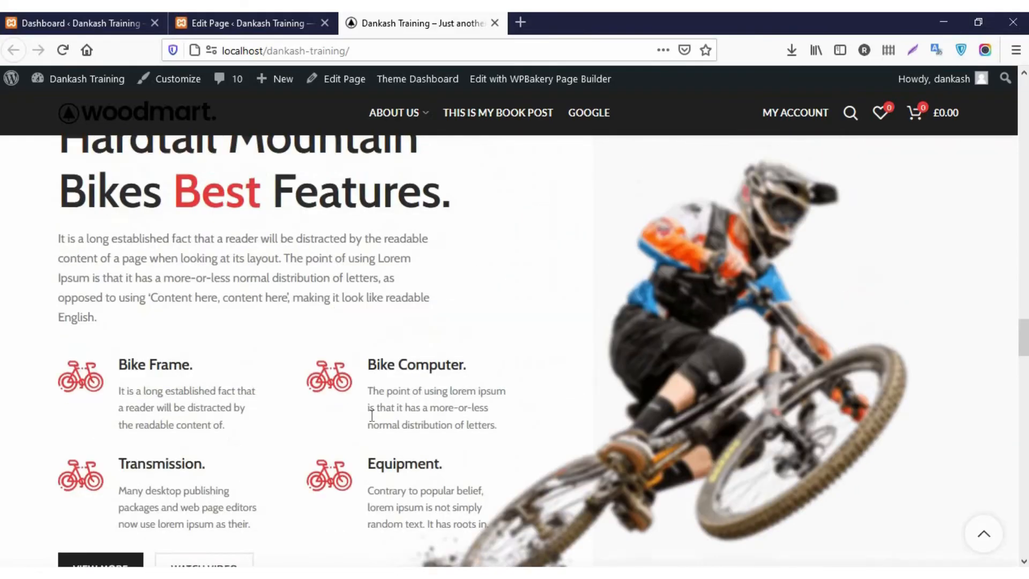
{"action": "scroll", "coordinate": [350, 359], "scroll_direction": "down", "scroll_amount": 4}
{"action": "scroll", "coordinate": [349, 359], "scroll_direction": "up", "scroll_amount": 5}
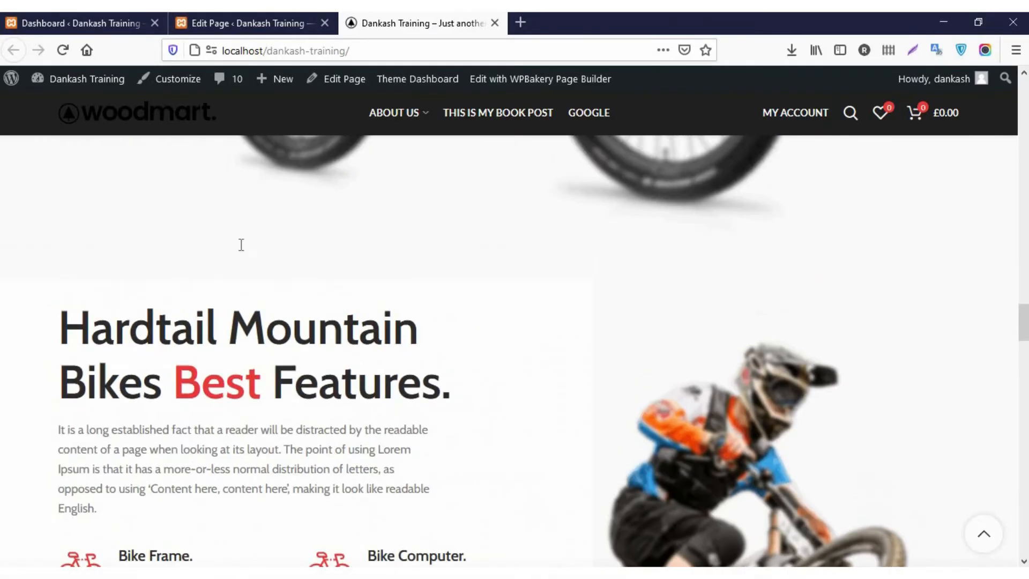
Look through the page builder's rows, from the promo banners down to the information boxes and the image and text block row.
{"action": "left_click", "coordinate": [251, 23]}
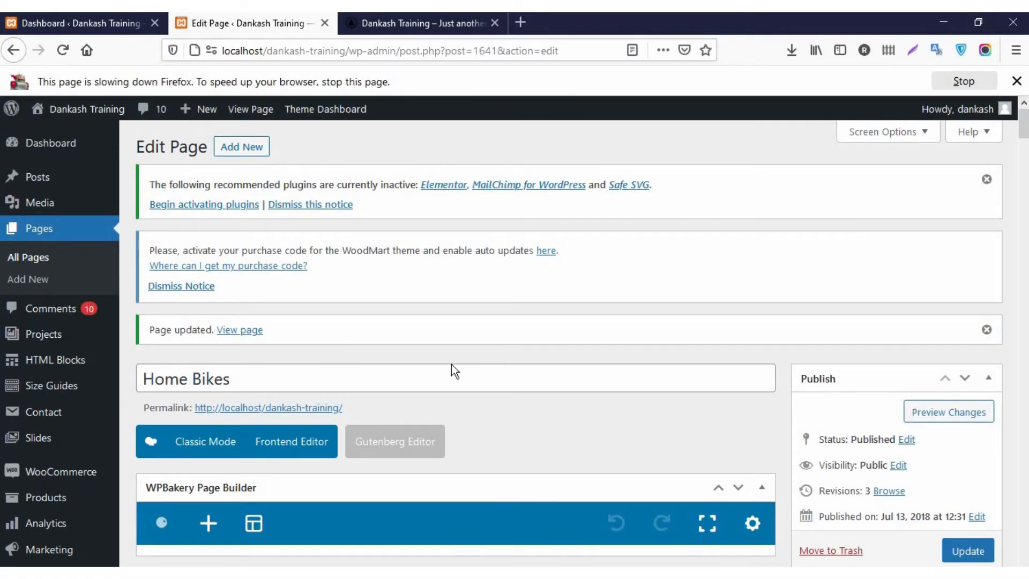
{"action": "scroll", "coordinate": [451, 365], "scroll_direction": "down", "scroll_amount": 10}
{"action": "scroll", "coordinate": [452, 364], "scroll_direction": "up", "scroll_amount": 15}
{"action": "scroll", "coordinate": [451, 364], "scroll_direction": "down", "scroll_amount": 6}
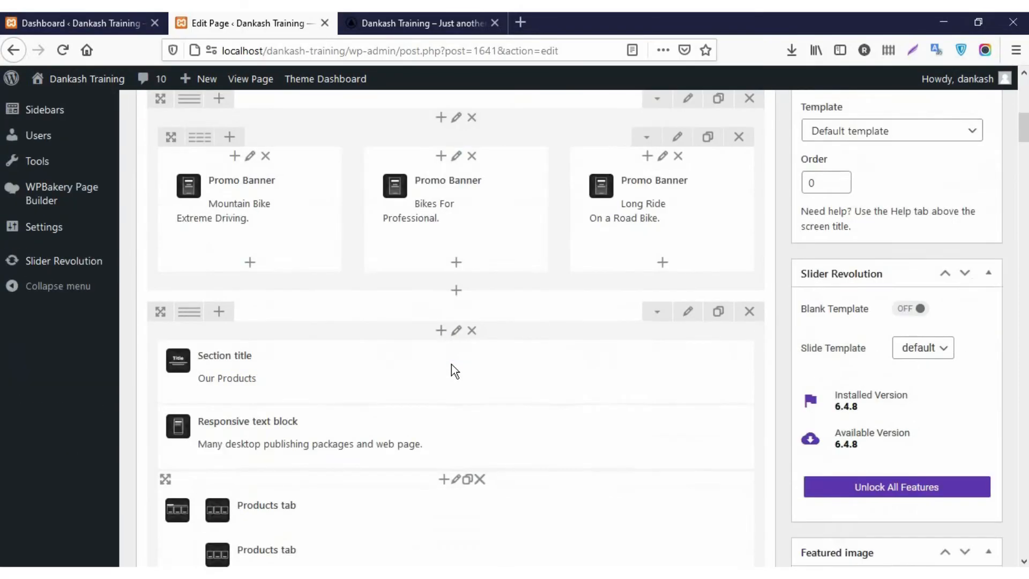
{"action": "scroll", "coordinate": [452, 365], "scroll_direction": "down", "scroll_amount": 15}
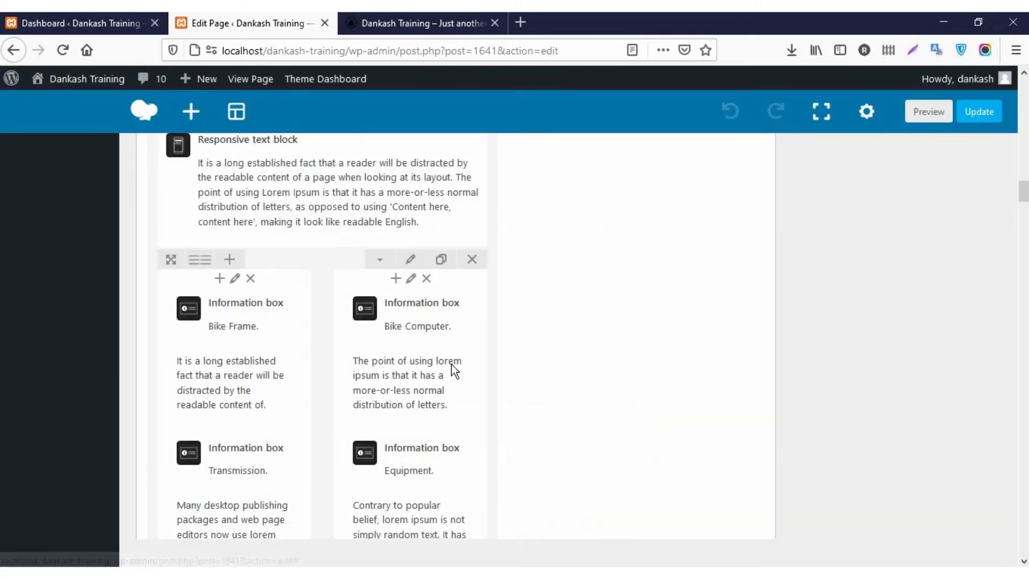
{"action": "scroll", "coordinate": [451, 364], "scroll_direction": "down", "scroll_amount": 12}
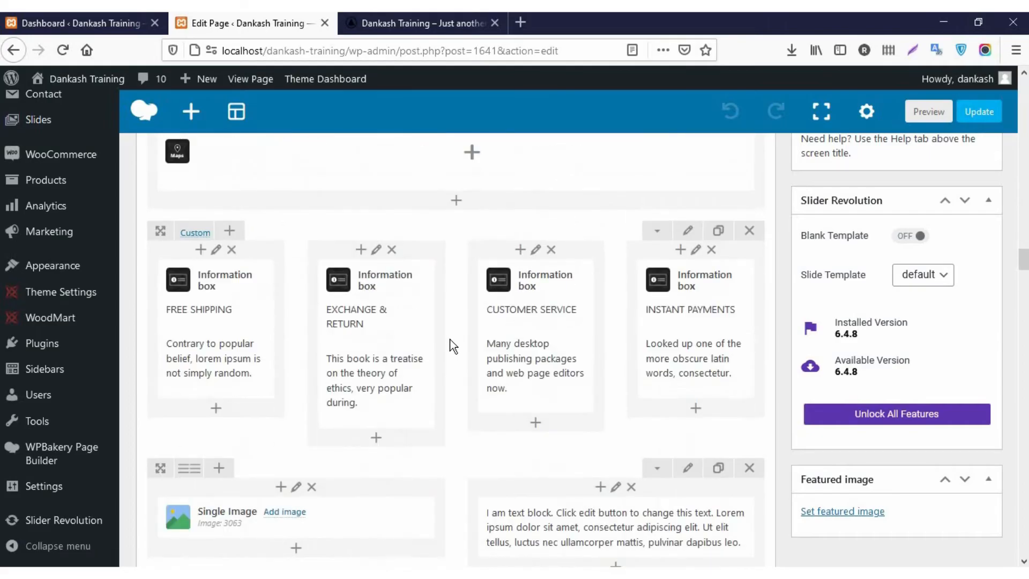
Find the full-width quote section on the live home page, beneath the green image.
{"action": "key", "text": "ctrl+Tab"}
{"action": "scroll", "coordinate": [954, 316], "scroll_direction": "up", "scroll_amount": 5}
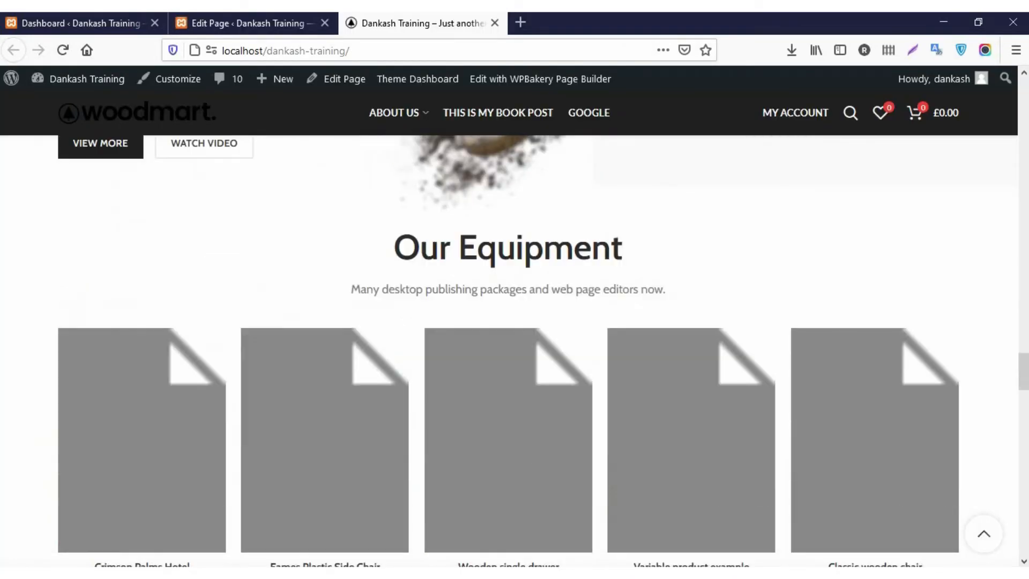
{"action": "left_click_drag", "start_coordinate": [1022, 371], "coordinate": [1016, 510]}
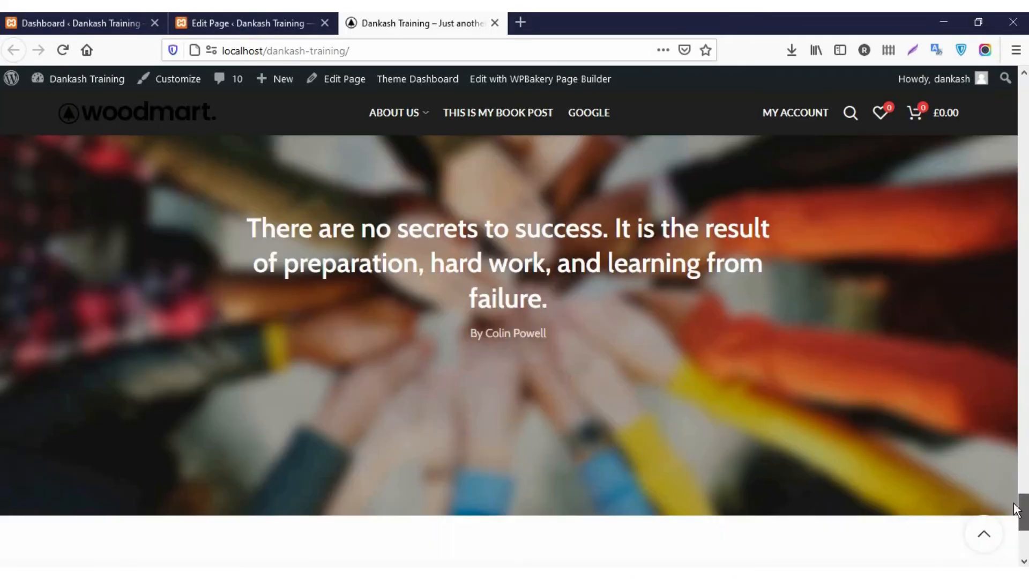
{"action": "scroll", "coordinate": [675, 410], "scroll_direction": "up", "scroll_amount": 4}
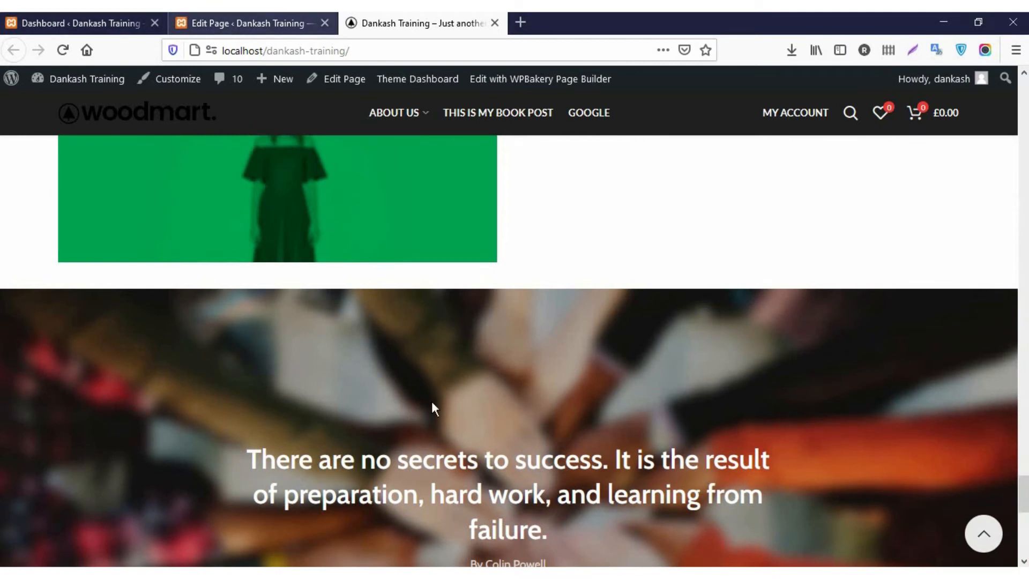
Open the settings of the section title row in the page builder and choose Stretch row as its row stretch.
{"action": "key", "text": "ctrl+shift+Tab"}
{"action": "scroll", "coordinate": [523, 413], "scroll_direction": "down", "scroll_amount": 8}
{"action": "scroll", "coordinate": [523, 412], "scroll_direction": "up", "scroll_amount": 2}
{"action": "scroll", "coordinate": [520, 413], "scroll_direction": "up", "scroll_amount": 4}
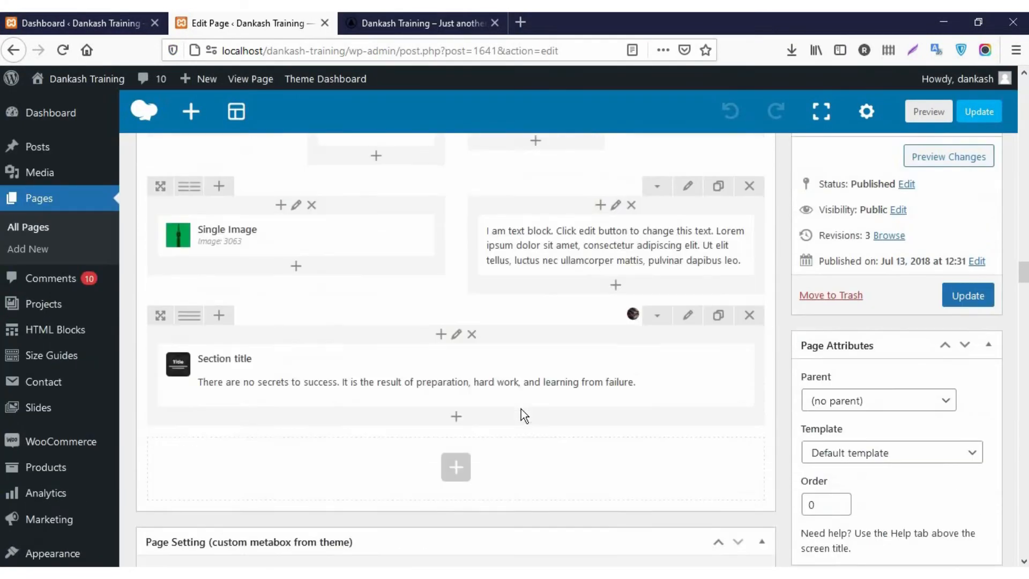
{"action": "scroll", "coordinate": [515, 412], "scroll_direction": "down", "scroll_amount": 1}
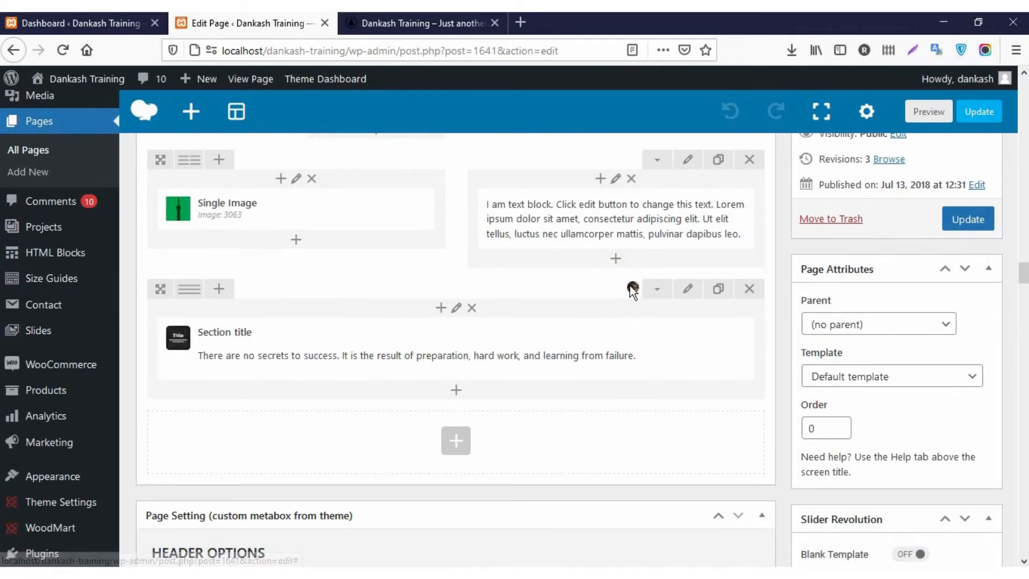
{"action": "left_click", "coordinate": [185, 289]}
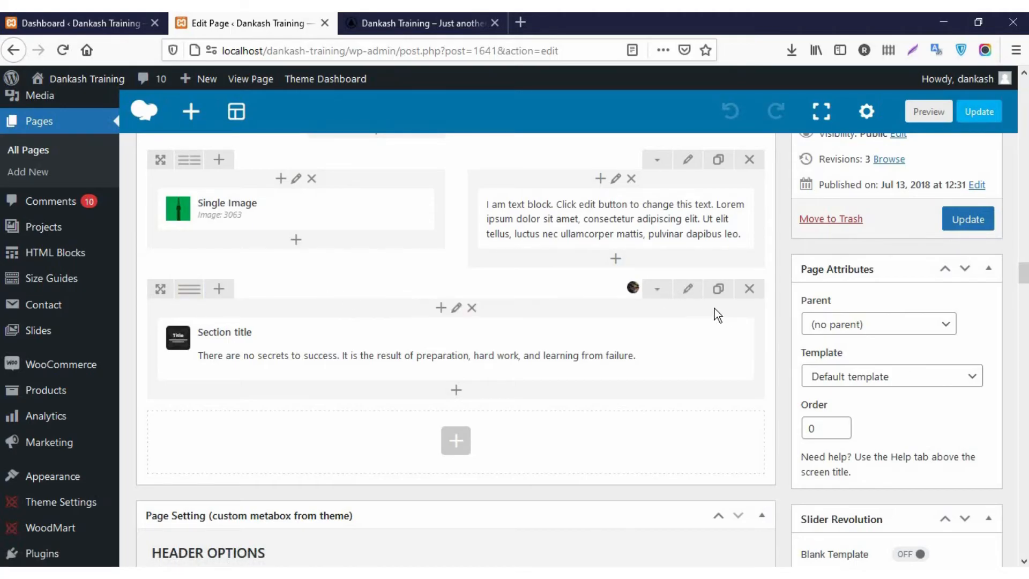
{"action": "left_click", "coordinate": [687, 294]}
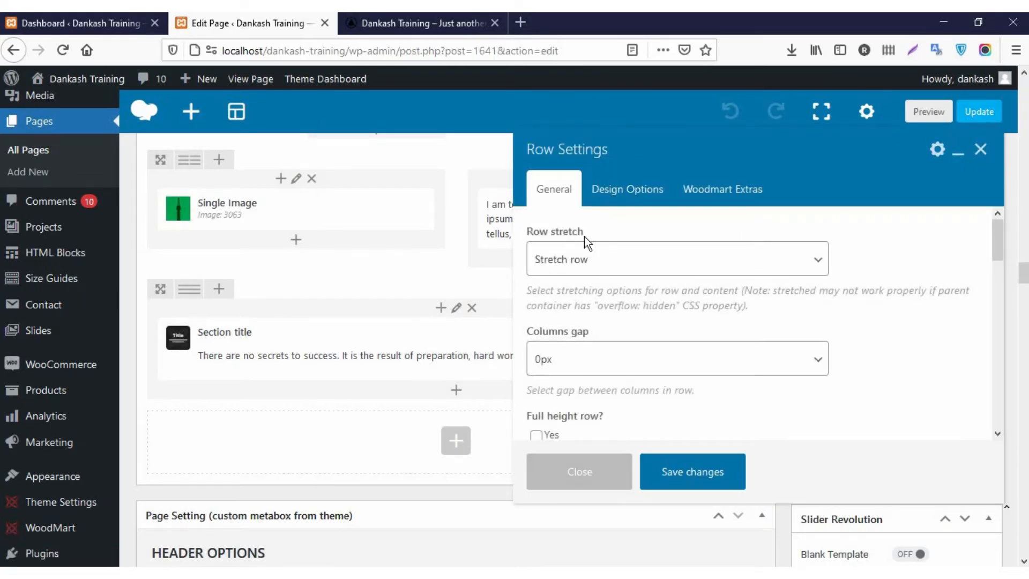
{"action": "left_click", "coordinate": [593, 264]}
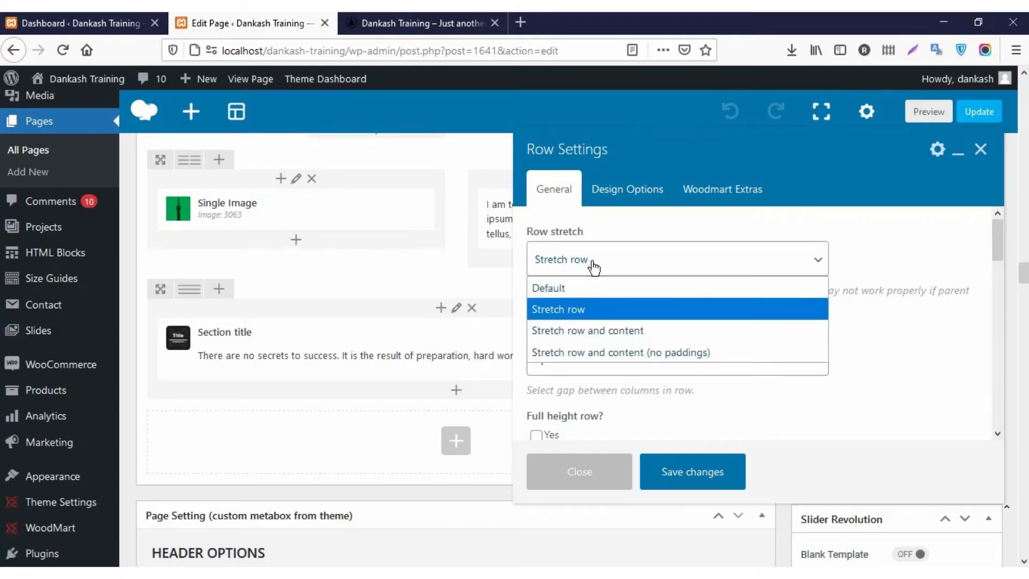
{"action": "left_click", "coordinate": [574, 312]}
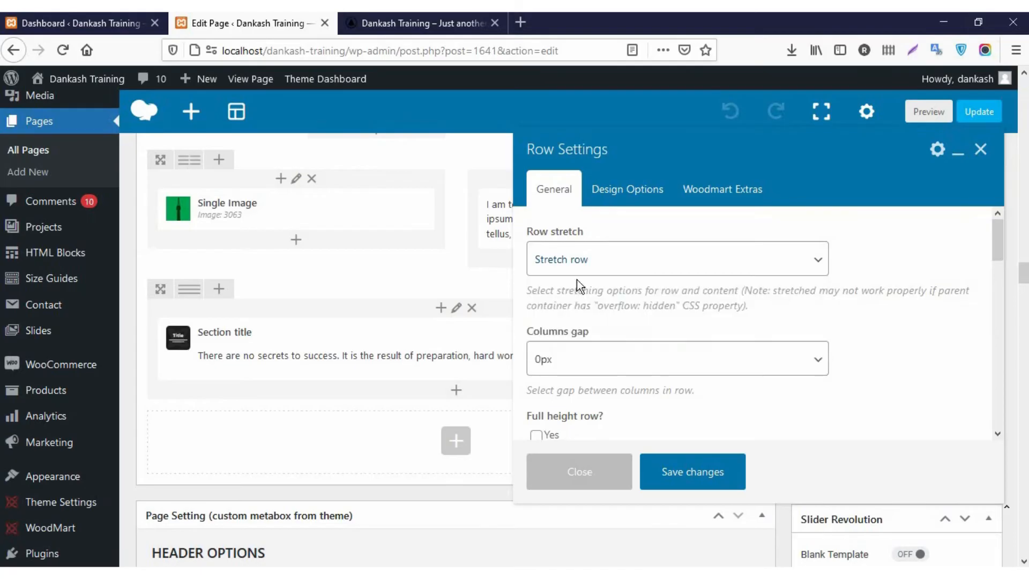
Check the background image in the row's design options against the quote section on the live home page.
{"action": "left_click", "coordinate": [627, 189]}
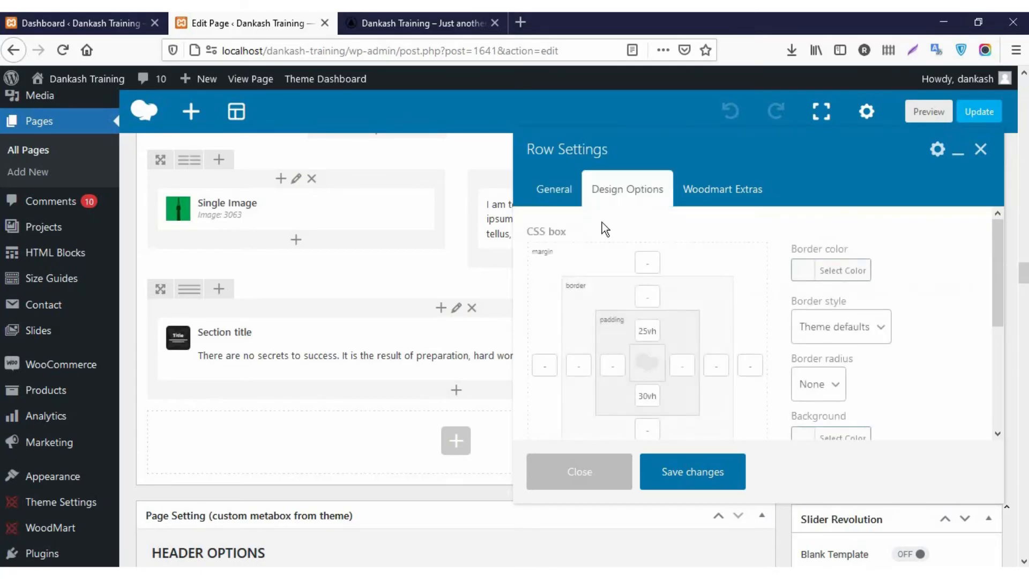
{"action": "scroll", "coordinate": [745, 298], "scroll_direction": "down", "scroll_amount": 2}
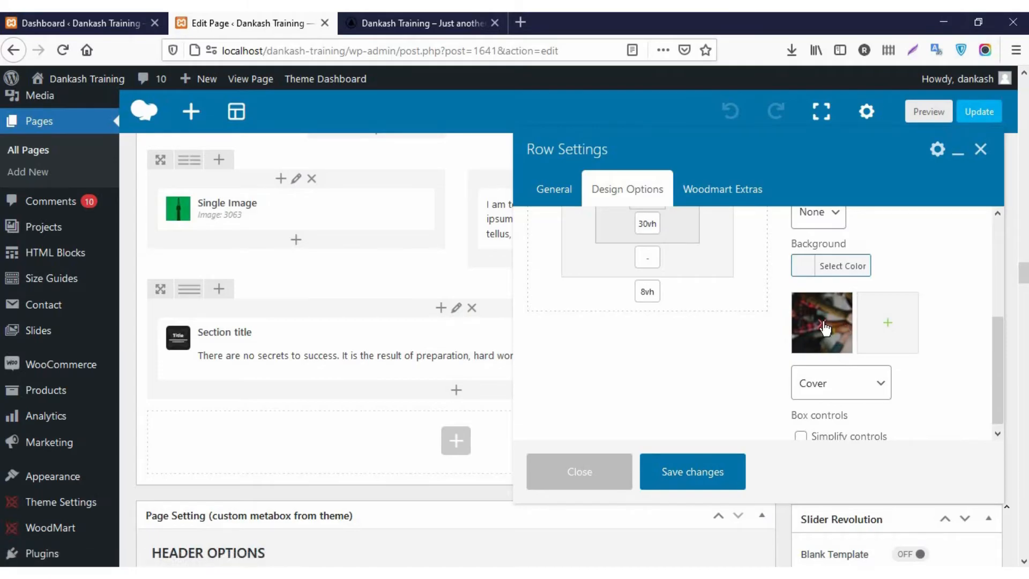
{"action": "left_click", "coordinate": [399, 23]}
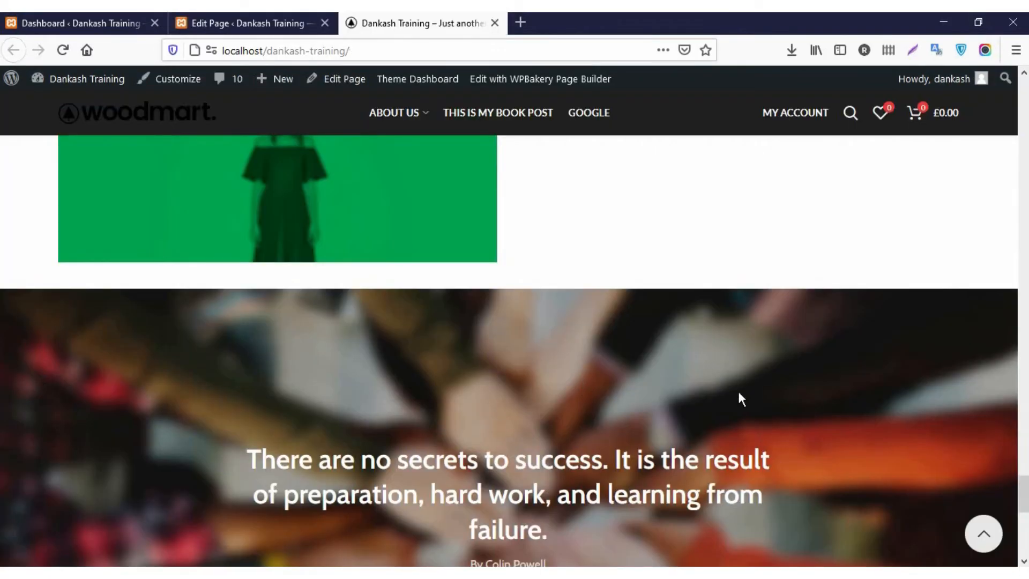
{"action": "left_click", "coordinate": [276, 23]}
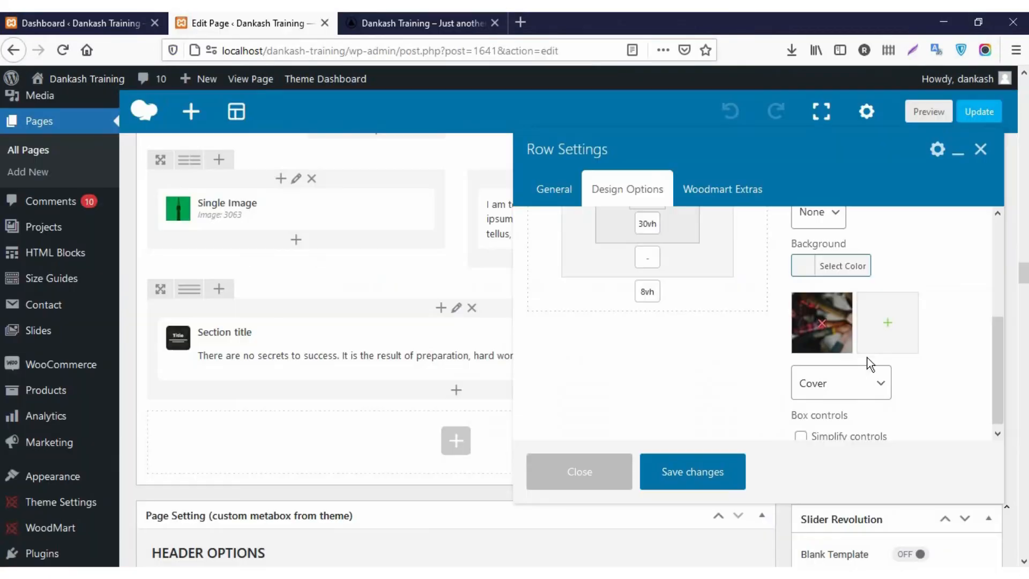
Replace the row's background image with the plain red media library image with a figure at its right edge, and save the row settings.
{"action": "left_click", "coordinate": [821, 322]}
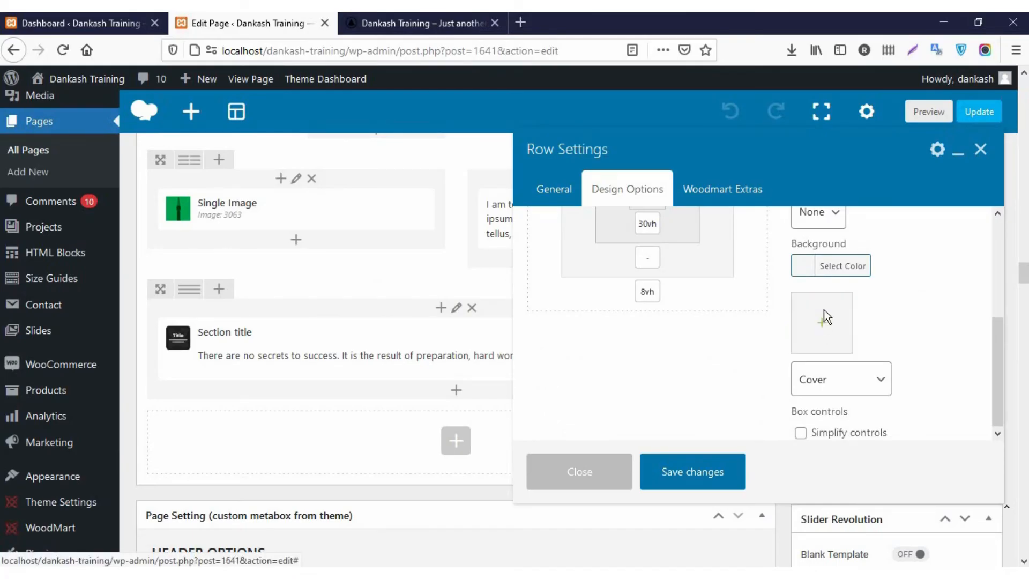
{"action": "left_click", "coordinate": [824, 312]}
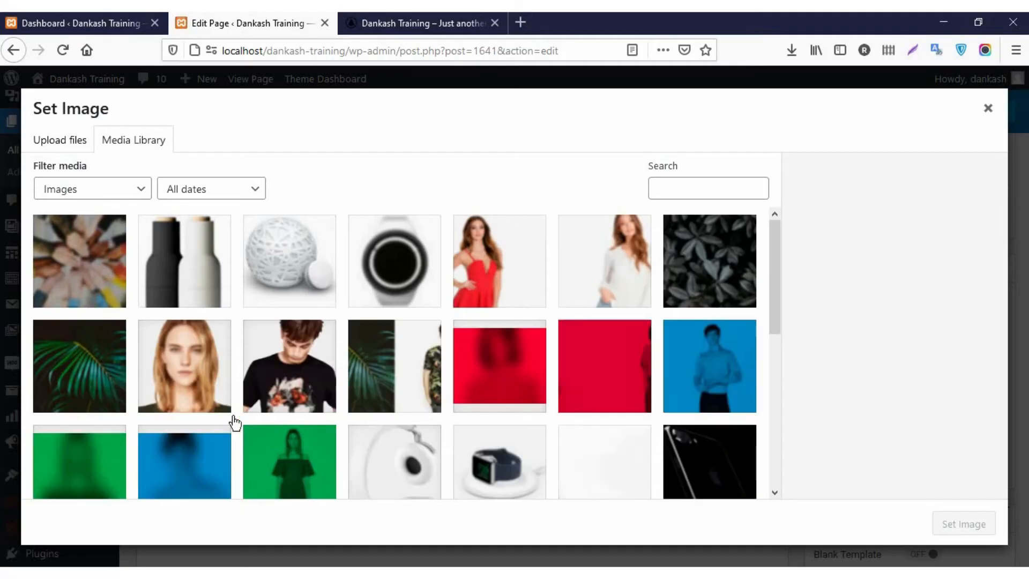
{"action": "left_click", "coordinate": [502, 373]}
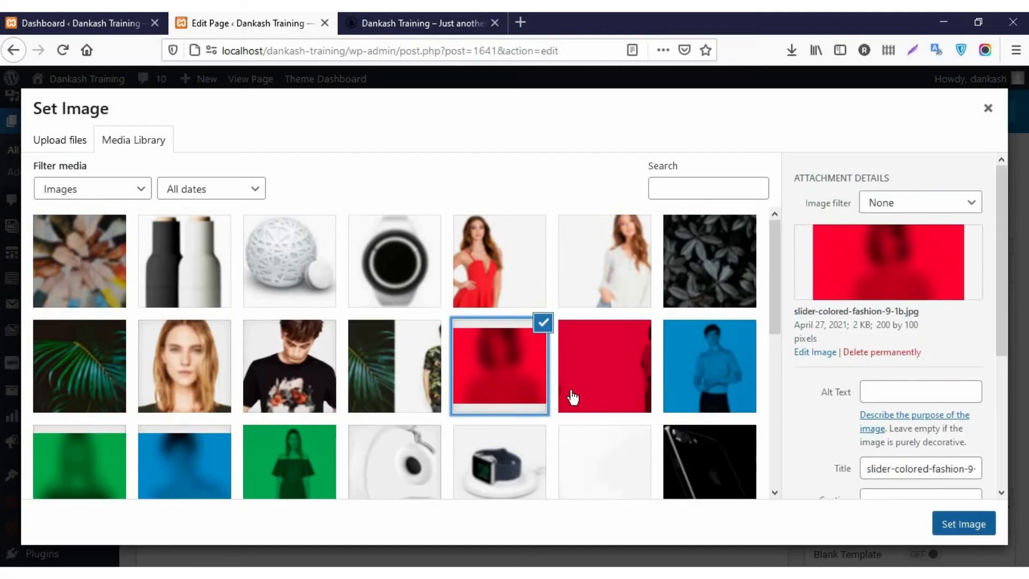
{"action": "left_click", "coordinate": [965, 525]}
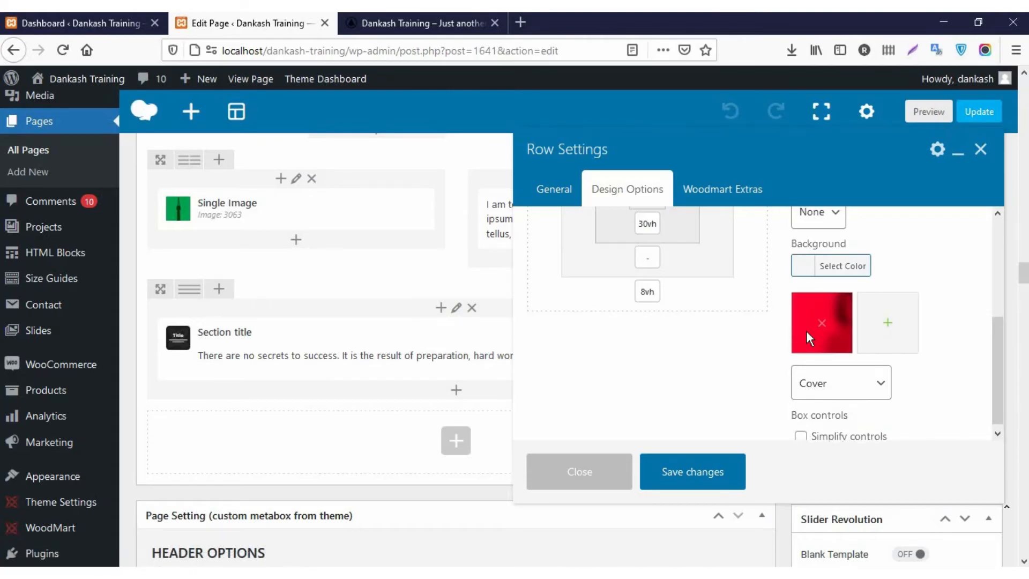
{"action": "left_click", "coordinate": [693, 475]}
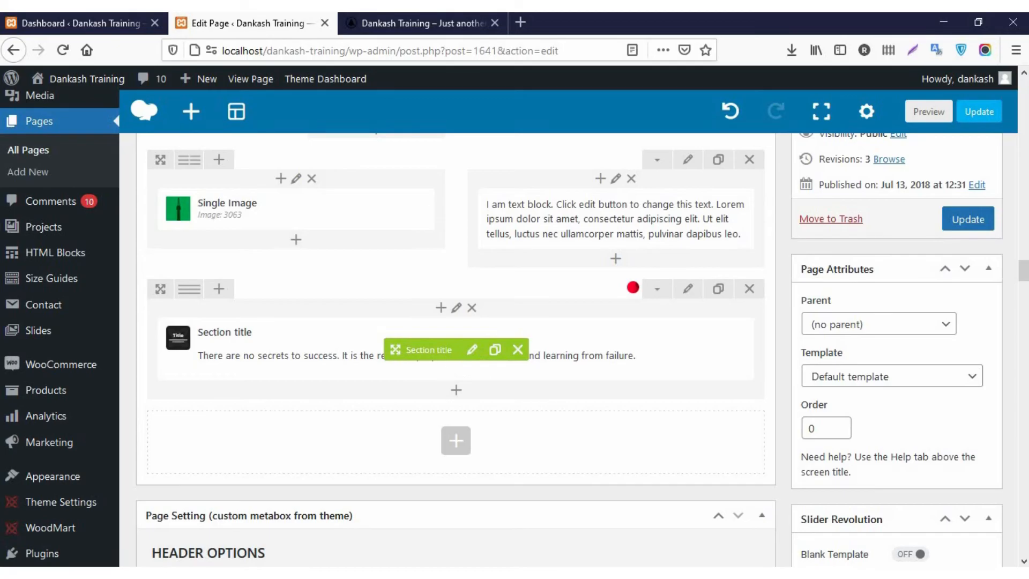
Look at the section's quote and attribution text on the live home page, and return to the page editor.
{"action": "left_click", "coordinate": [436, 24]}
{"action": "scroll", "coordinate": [542, 327], "scroll_direction": "down", "scroll_amount": 4}
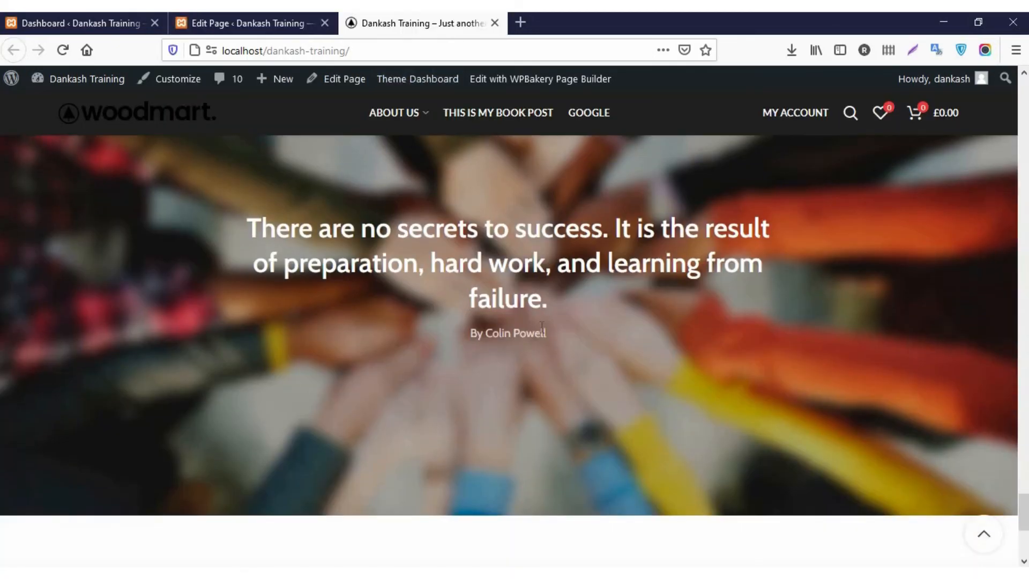
{"action": "triple_click", "coordinate": [542, 327]}
{"action": "left_click", "coordinate": [409, 138]}
{"action": "left_click", "coordinate": [274, 24]}
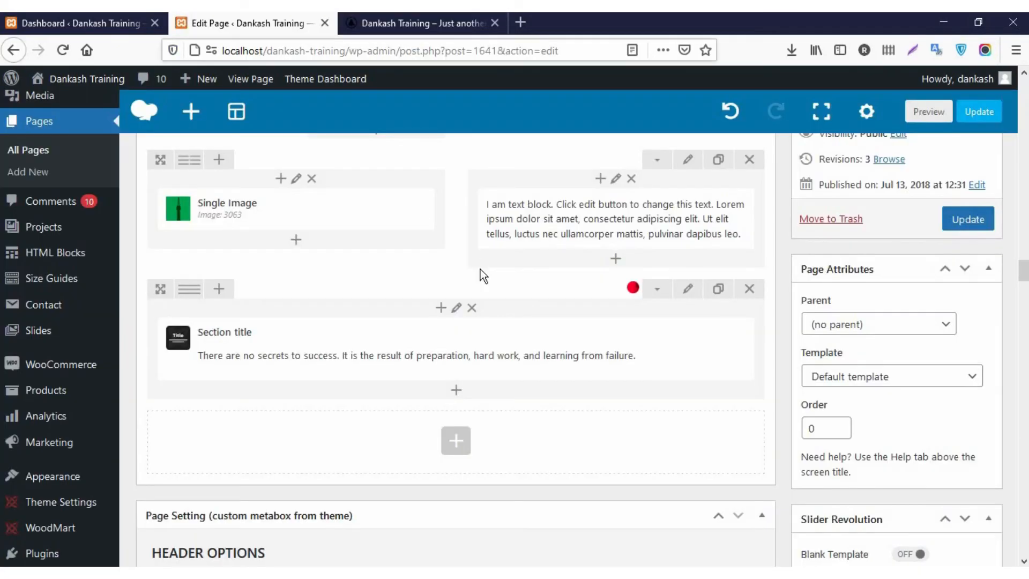
Open the section title element's settings and replace its title text with "Welcome to Dankash Training".
{"action": "mouse_move", "coordinate": [477, 361]}
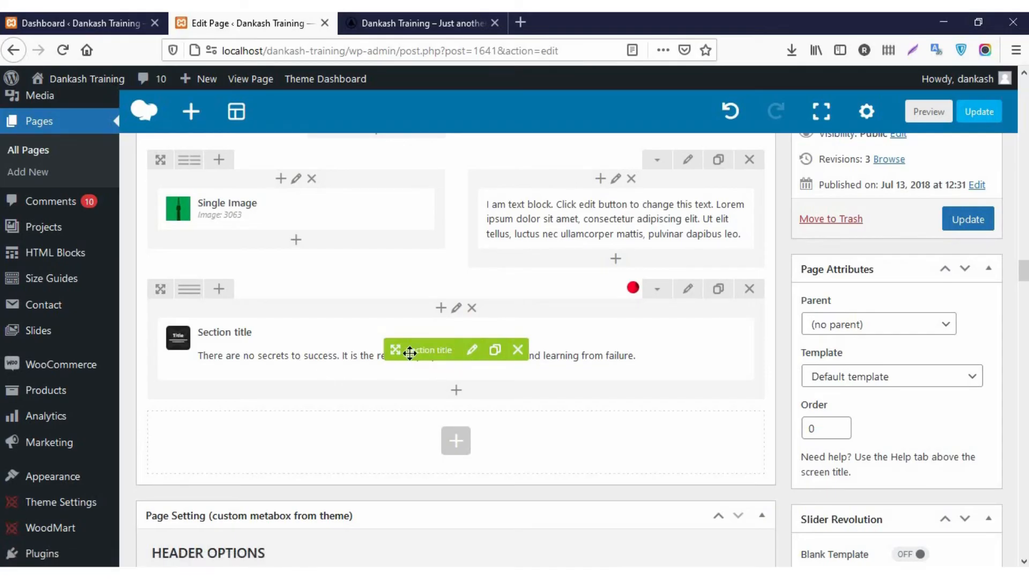
{"action": "left_click", "coordinate": [472, 351]}
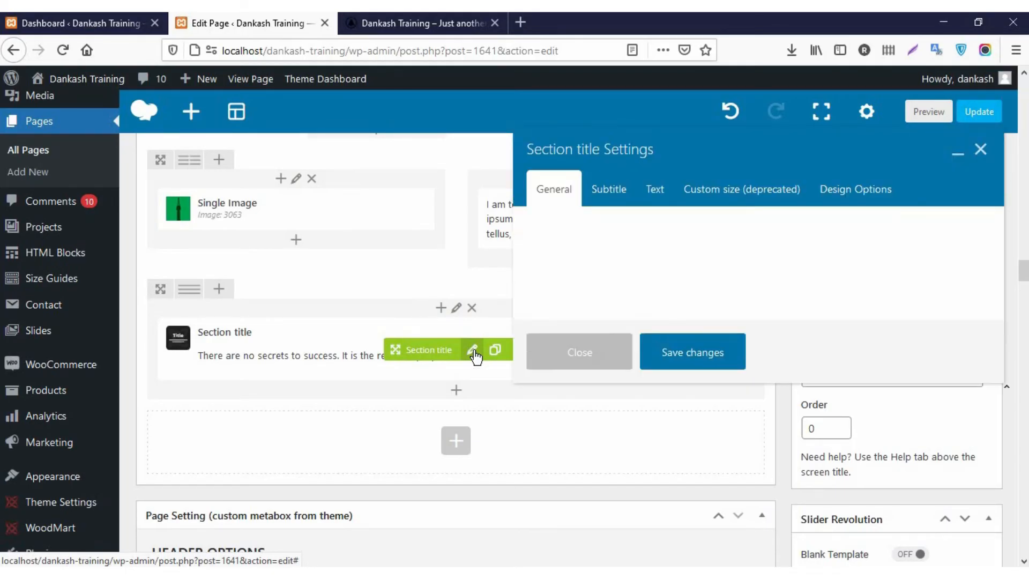
{"action": "left_click_drag", "start_coordinate": [687, 337], "coordinate": [617, 282]}
{"action": "key", "text": "BackSpace"}
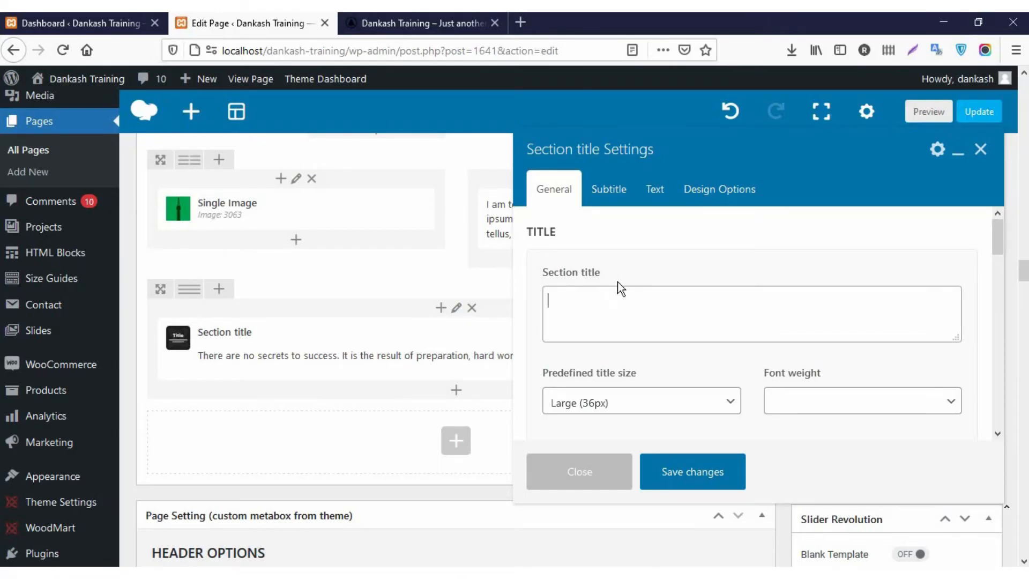
{"action": "type", "text": "Welcome to Dankash Training"}
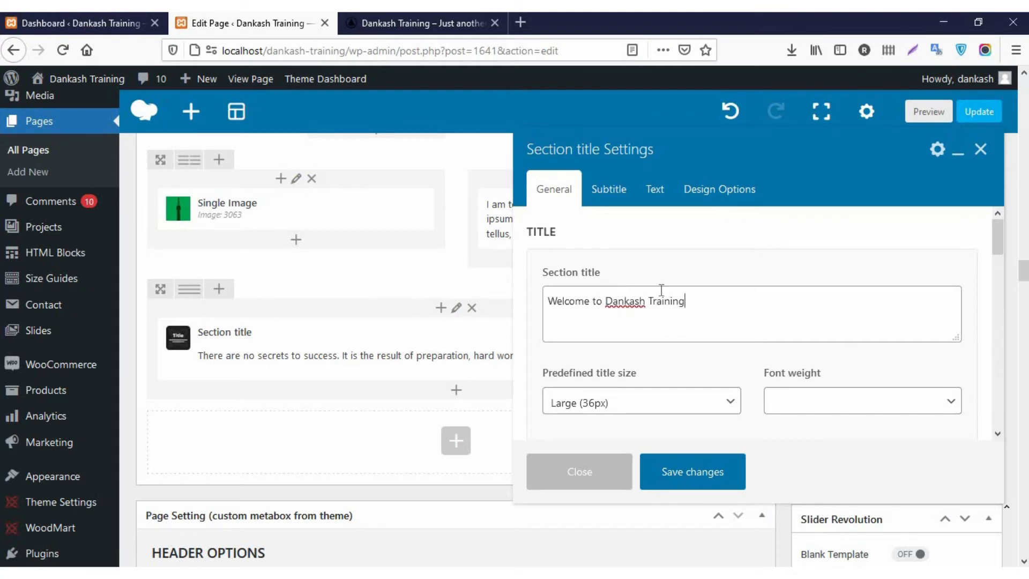
Look through the section title element's general options, title styles and animation setting, and its subtitle options.
{"action": "scroll", "coordinate": [661, 304], "scroll_direction": "down", "scroll_amount": 5}
{"action": "scroll", "coordinate": [660, 305], "scroll_direction": "down", "scroll_amount": 4}
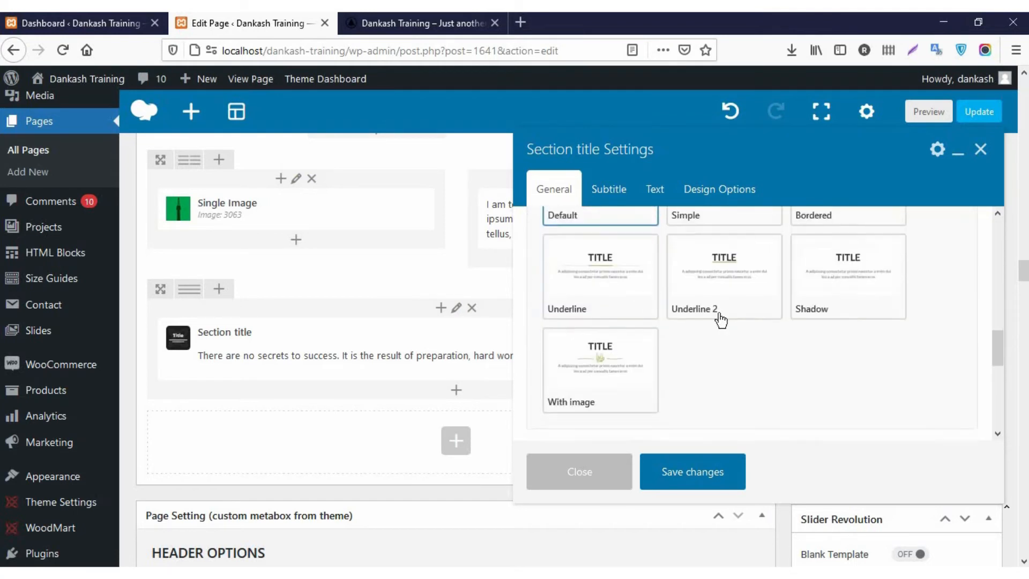
{"action": "scroll", "coordinate": [719, 333], "scroll_direction": "down", "scroll_amount": 2}
{"action": "scroll", "coordinate": [684, 350], "scroll_direction": "down", "scroll_amount": 3}
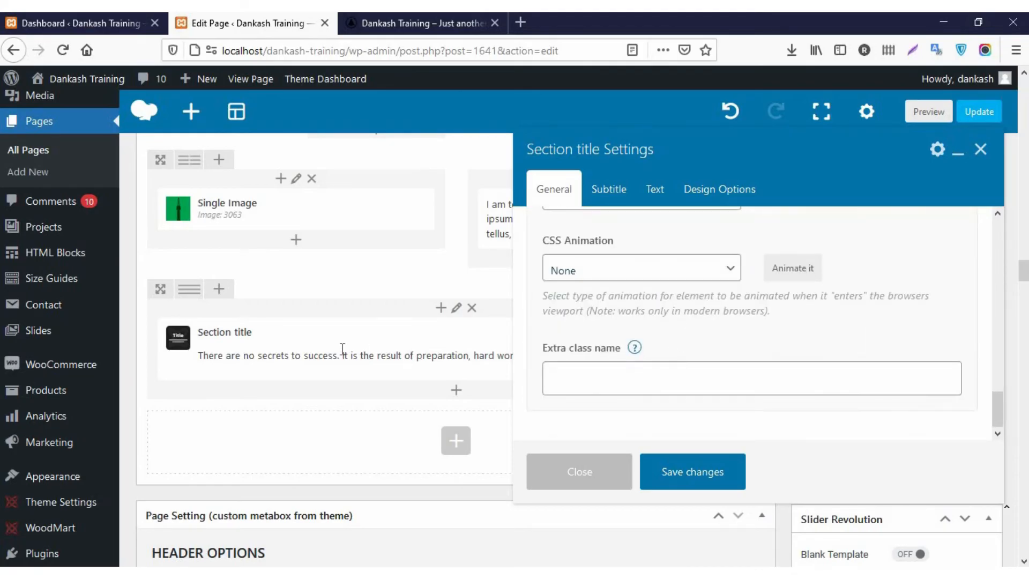
{"action": "mouse_move", "coordinate": [634, 350]}
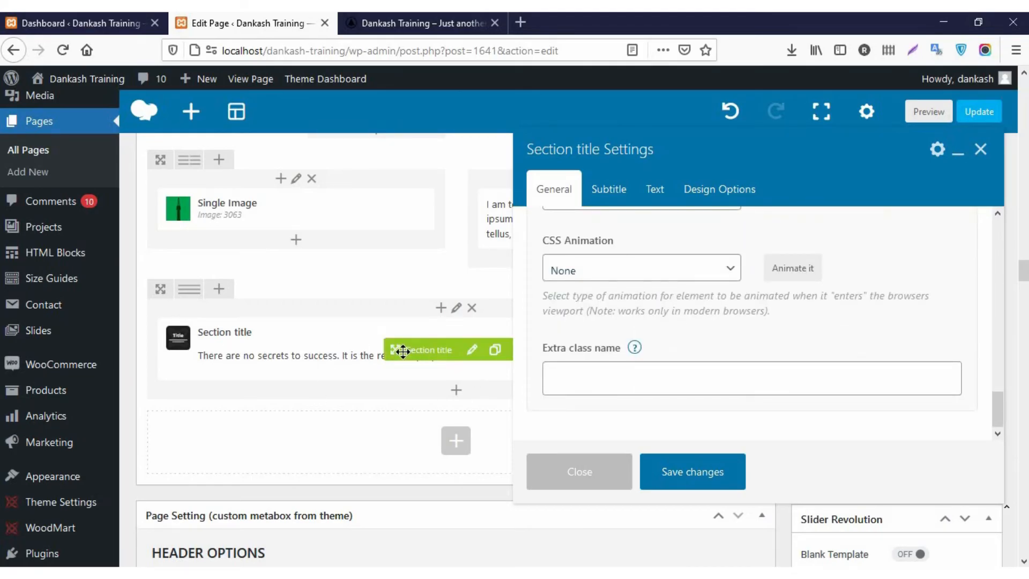
{"action": "scroll", "coordinate": [651, 336], "scroll_direction": "up", "scroll_amount": 10}
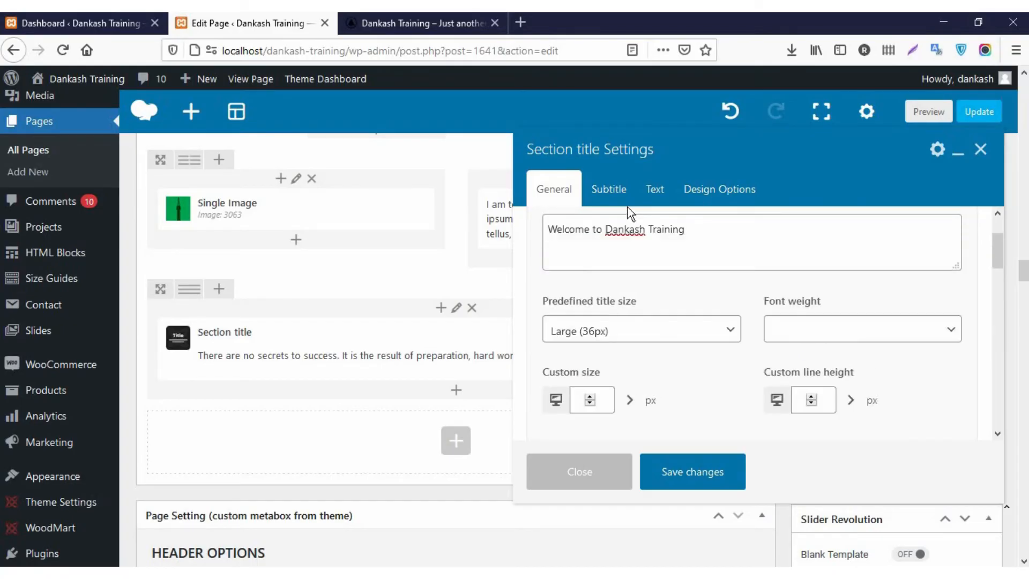
{"action": "left_click", "coordinate": [617, 190]}
{"action": "scroll", "coordinate": [689, 333], "scroll_direction": "down", "scroll_amount": 5}
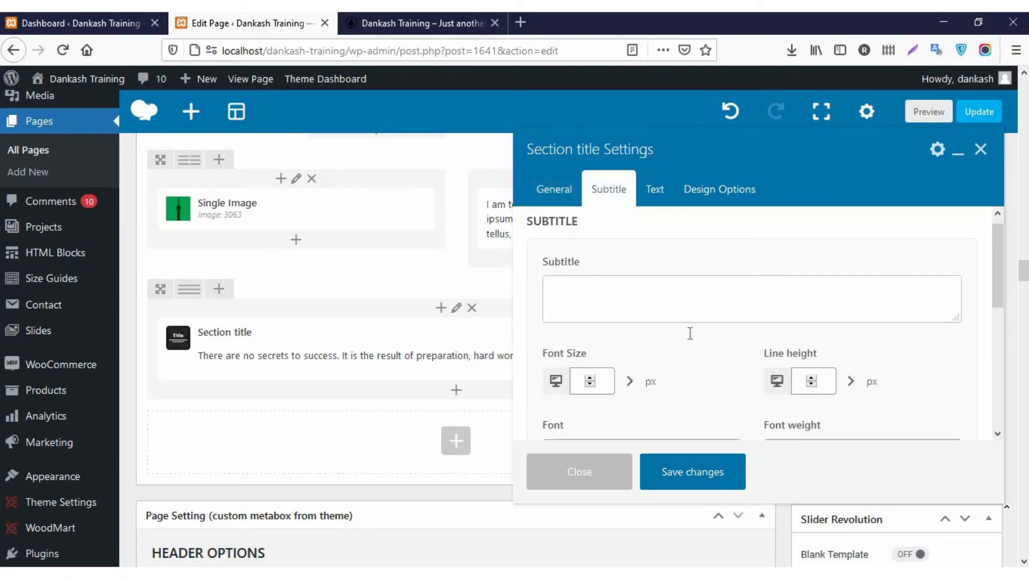
Return to the section title's general settings, save the changed title, and update the page.
{"action": "left_click", "coordinate": [554, 189]}
{"action": "scroll", "coordinate": [633, 322], "scroll_direction": "down", "scroll_amount": 5}
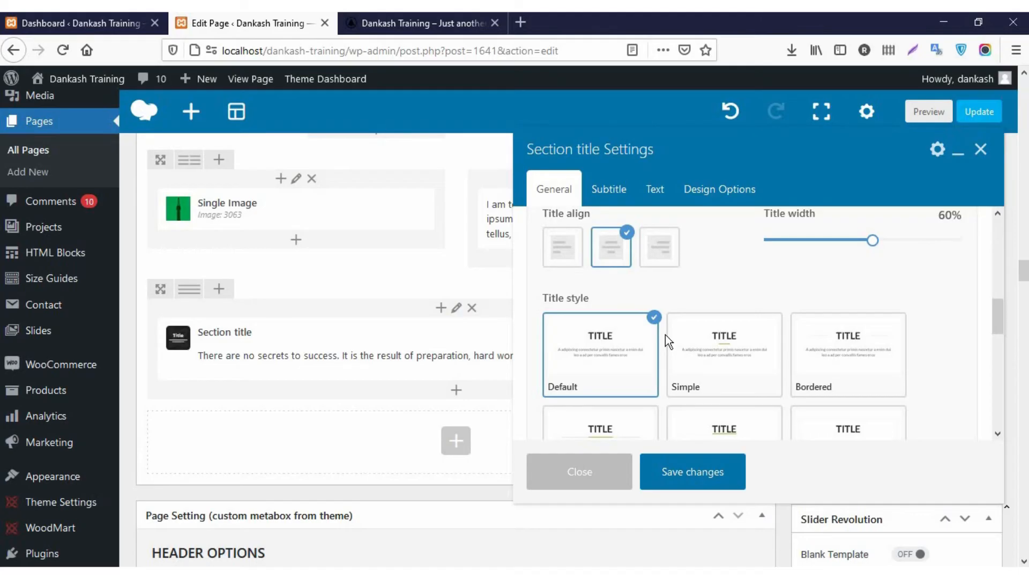
{"action": "left_click", "coordinate": [694, 475]}
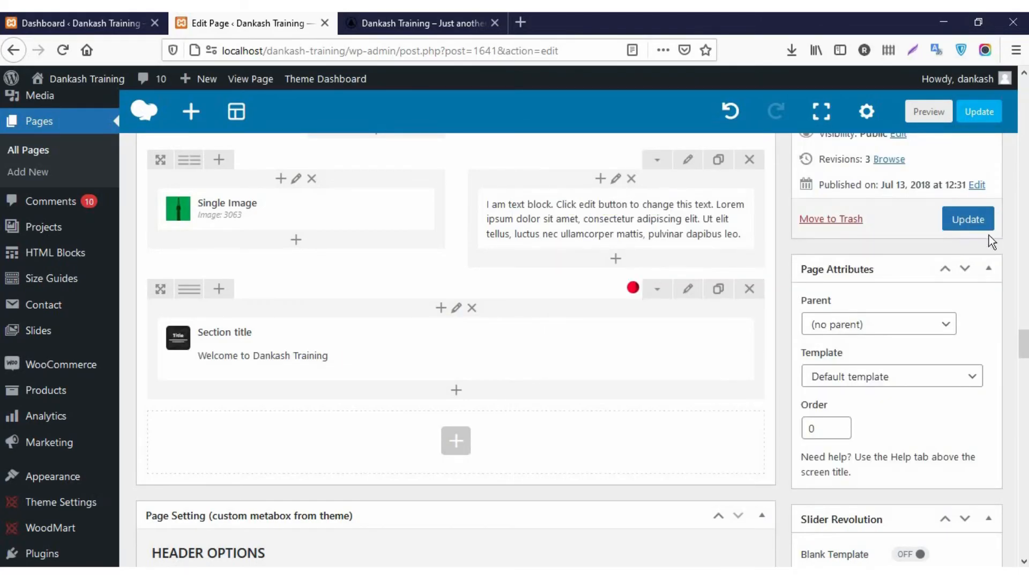
{"action": "left_click", "coordinate": [984, 225]}
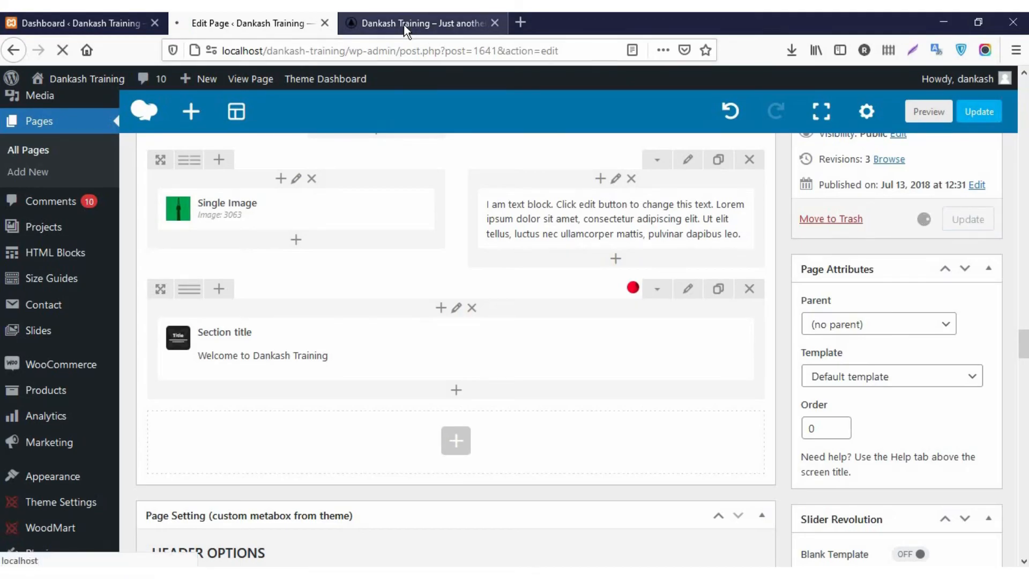
Reload the live home page, check the title in the red background section, and return to the page editor.
{"action": "left_click", "coordinate": [403, 24]}
{"action": "left_click", "coordinate": [424, 49]}
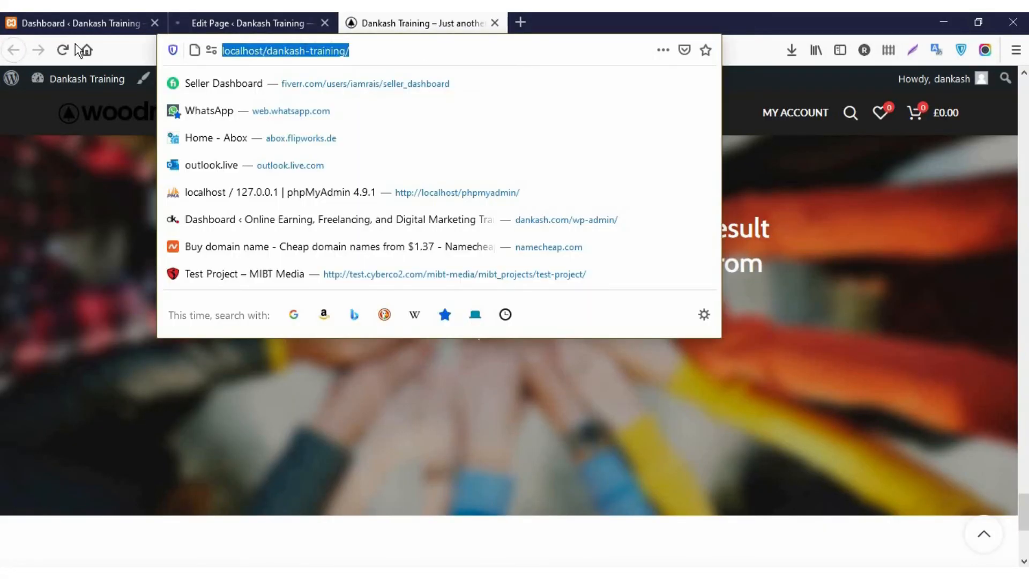
{"action": "left_click", "coordinate": [68, 49]}
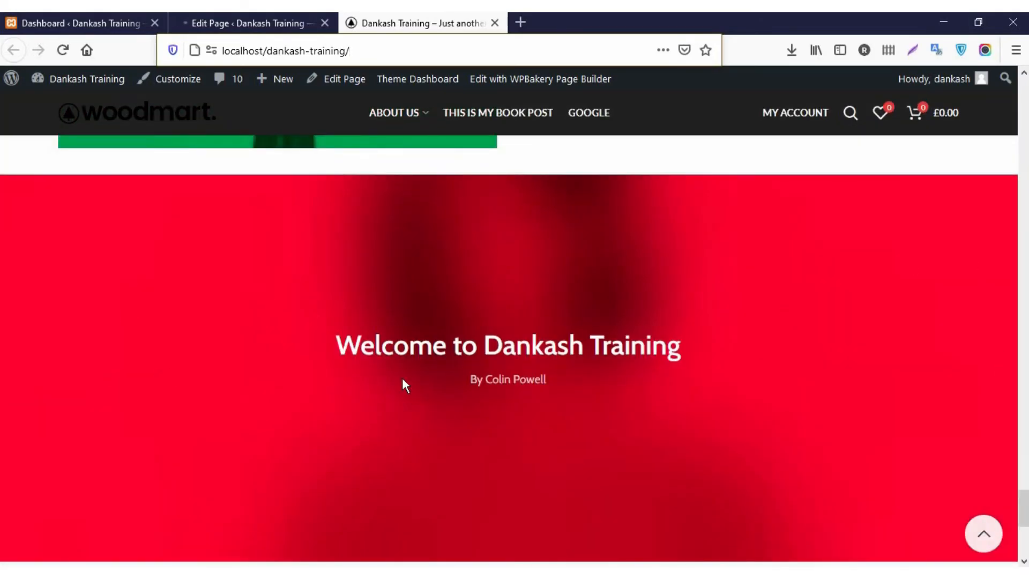
{"action": "left_click_drag", "start_coordinate": [334, 349], "coordinate": [712, 352]}
{"action": "left_click", "coordinate": [535, 348]}
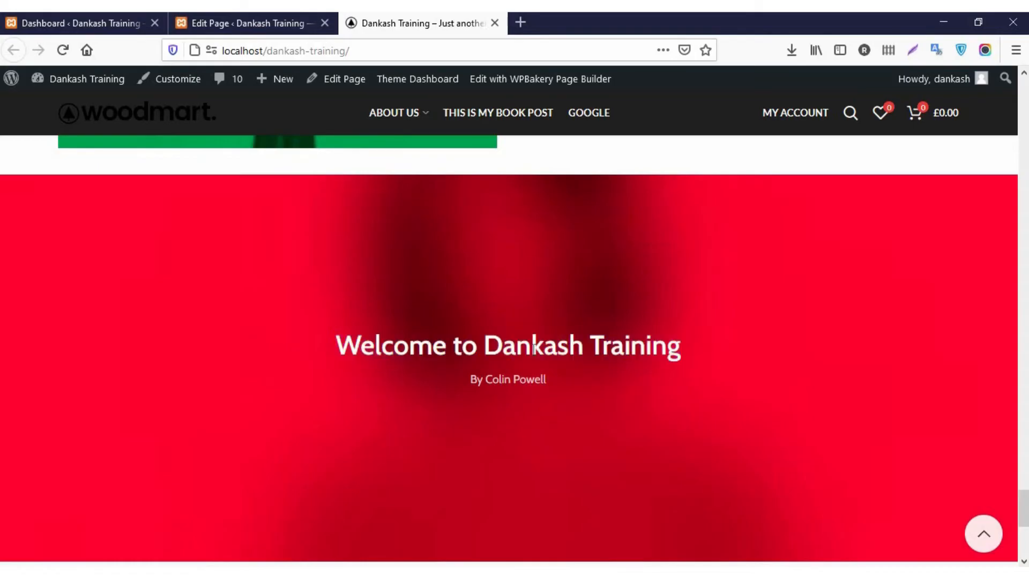
{"action": "left_click_drag", "start_coordinate": [435, 349], "coordinate": [696, 361]}
{"action": "left_click", "coordinate": [696, 360]}
{"action": "scroll", "coordinate": [625, 515], "scroll_direction": "up", "scroll_amount": 4}
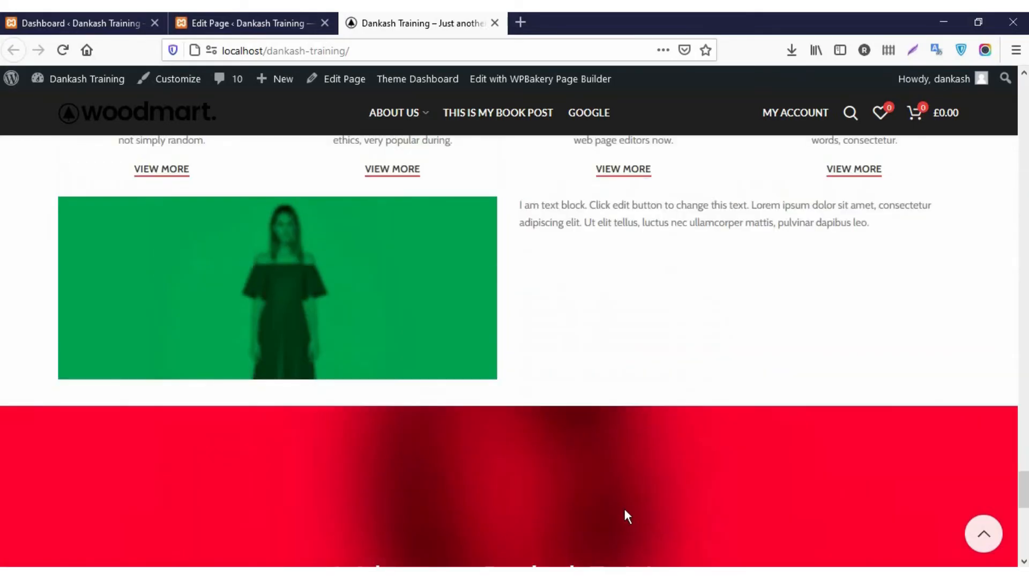
{"action": "scroll", "coordinate": [563, 511], "scroll_direction": "down", "scroll_amount": 4}
{"action": "left_click", "coordinate": [273, 24]}
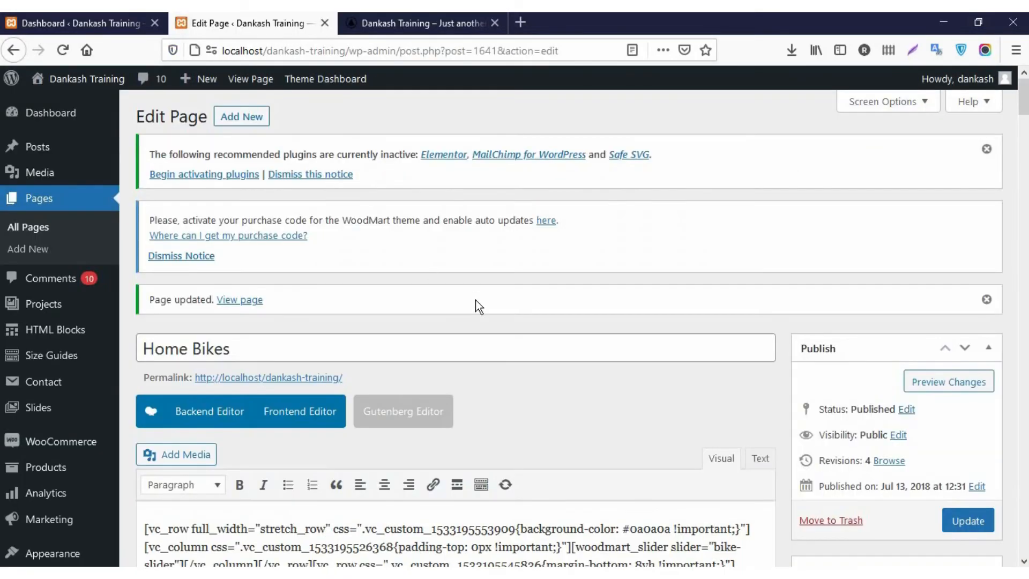
Examine the home page's rows and elements in the backend editor, from the slider down to the last section title row.
{"action": "scroll", "coordinate": [478, 307], "scroll_direction": "up", "scroll_amount": 5}
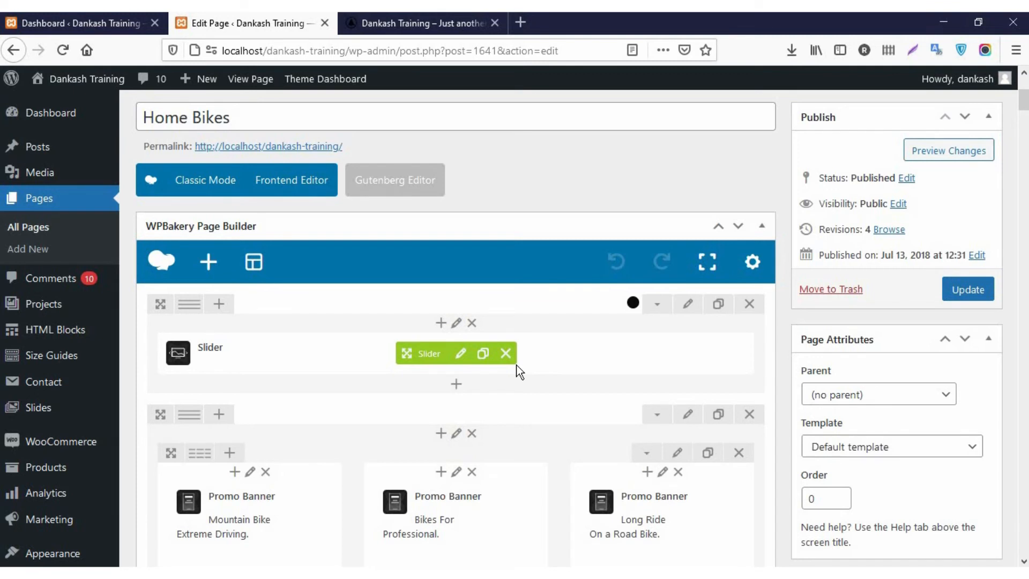
{"action": "scroll", "coordinate": [517, 377], "scroll_direction": "down", "scroll_amount": 5}
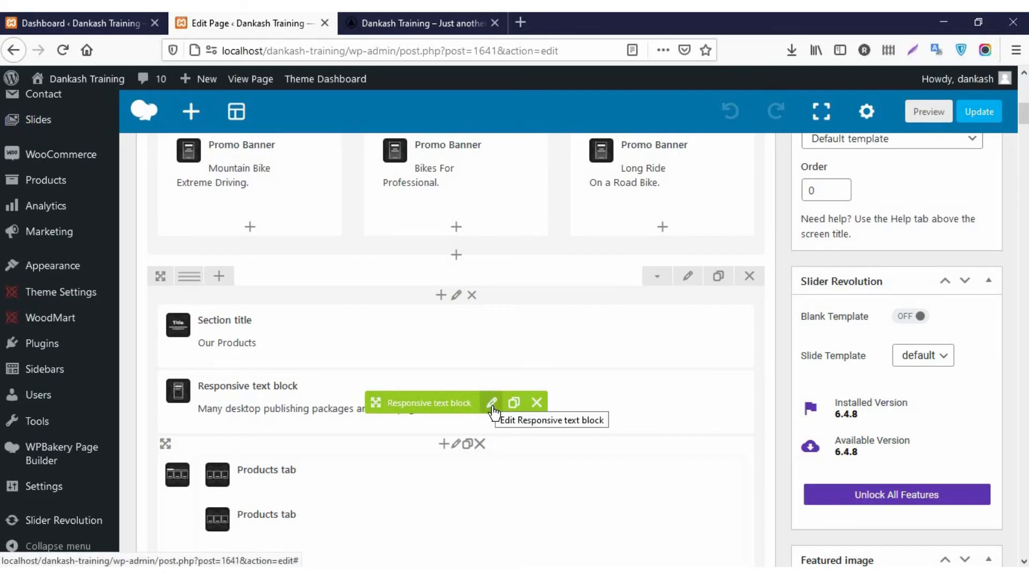
{"action": "scroll", "coordinate": [491, 412], "scroll_direction": "down", "scroll_amount": 10}
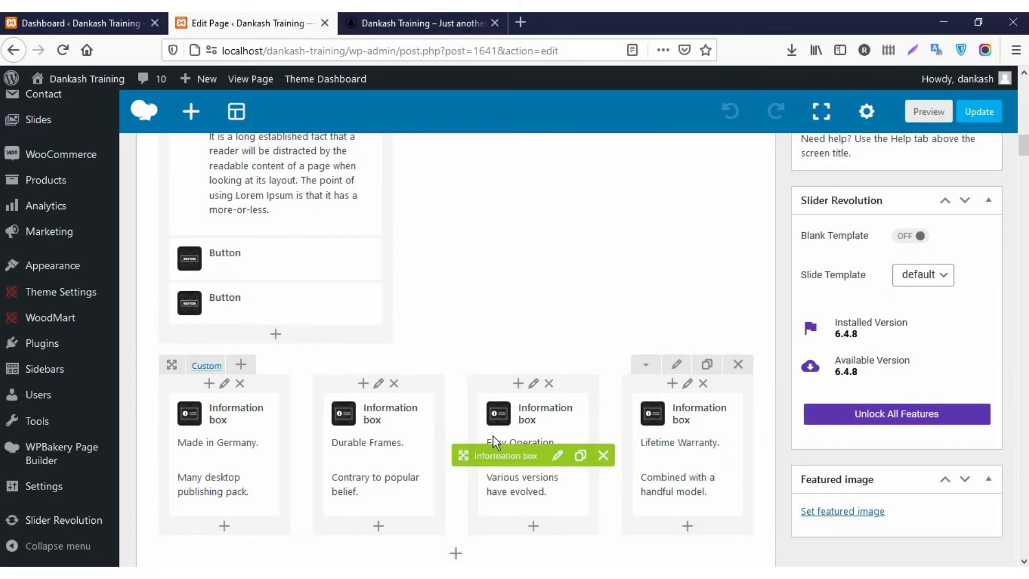
{"action": "scroll", "coordinate": [493, 436], "scroll_direction": "down", "scroll_amount": 4}
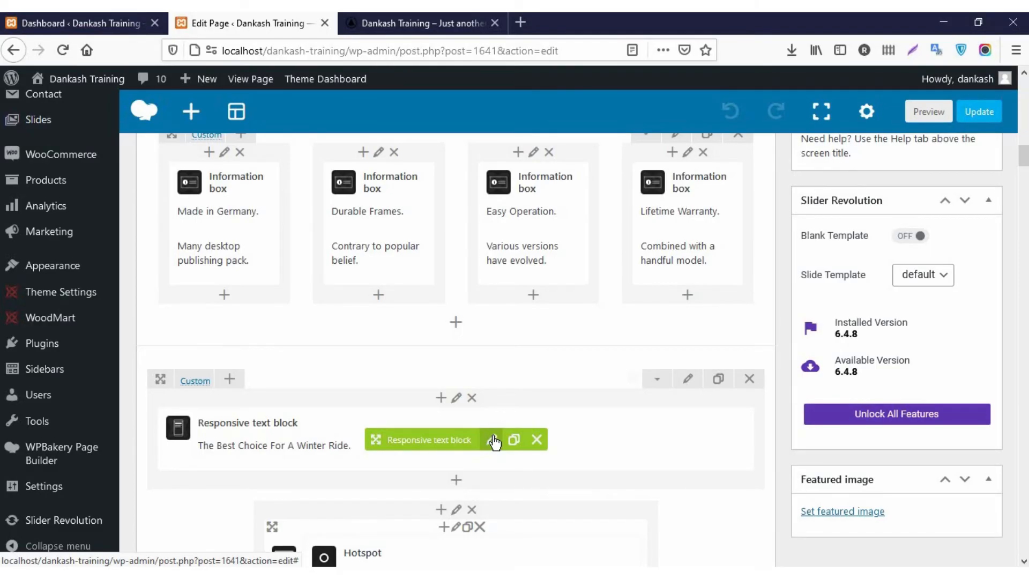
{"action": "scroll", "coordinate": [491, 437], "scroll_direction": "down", "scroll_amount": 8}
{"action": "scroll", "coordinate": [388, 303], "scroll_direction": "up", "scroll_amount": 4}
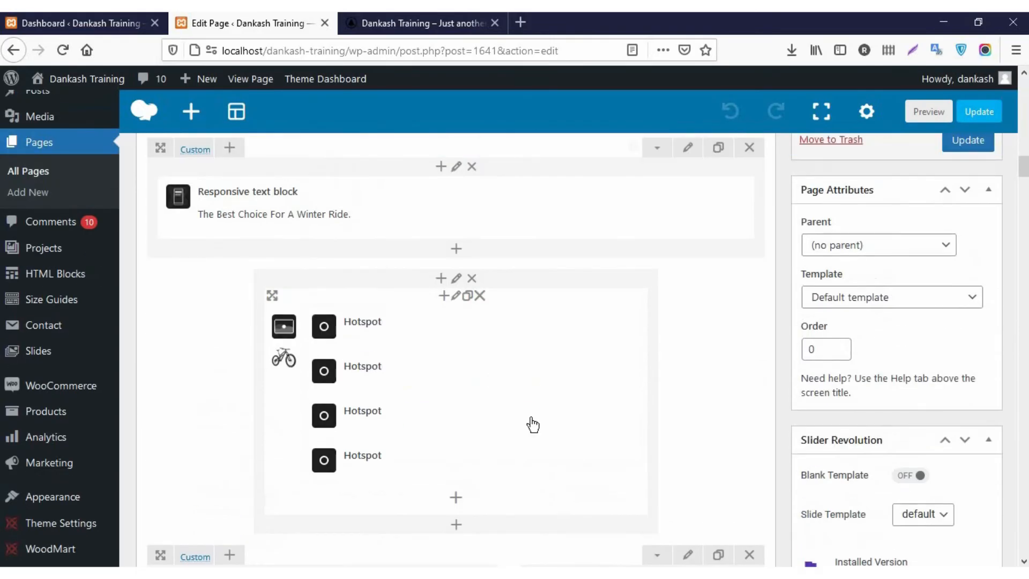
{"action": "scroll", "coordinate": [369, 338], "scroll_direction": "down", "scroll_amount": 5}
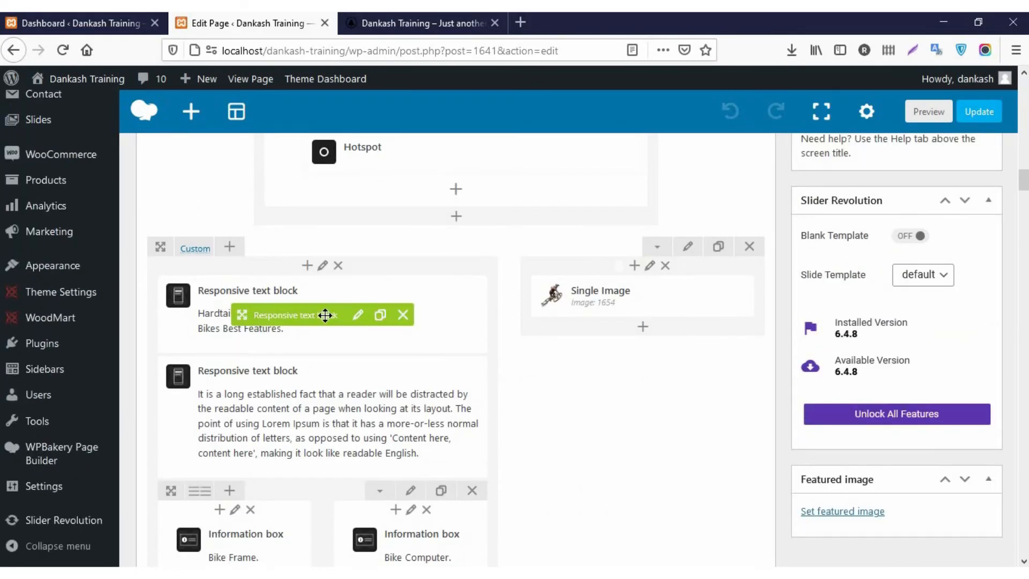
{"action": "scroll", "coordinate": [268, 405], "scroll_direction": "down", "scroll_amount": 3}
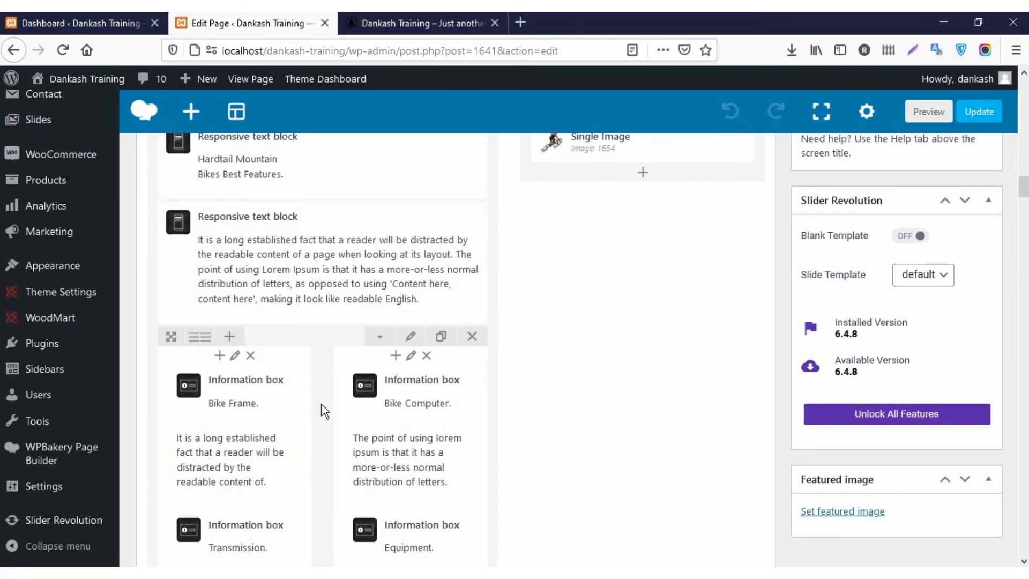
{"action": "scroll", "coordinate": [321, 404], "scroll_direction": "down", "scroll_amount": 3}
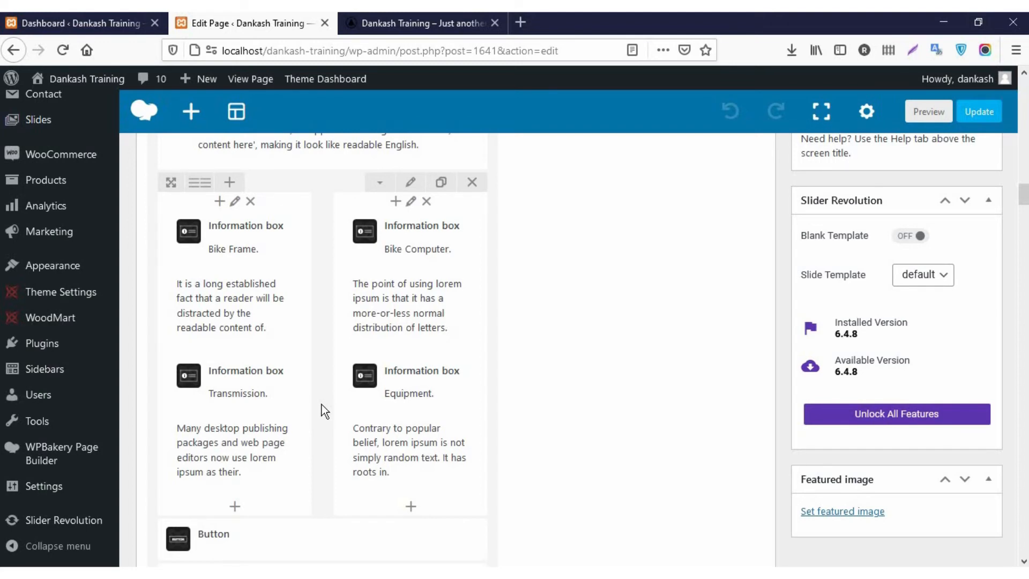
{"action": "scroll", "coordinate": [322, 405], "scroll_direction": "down", "scroll_amount": 10}
{"action": "scroll", "coordinate": [456, 426], "scroll_direction": "down", "scroll_amount": 15}
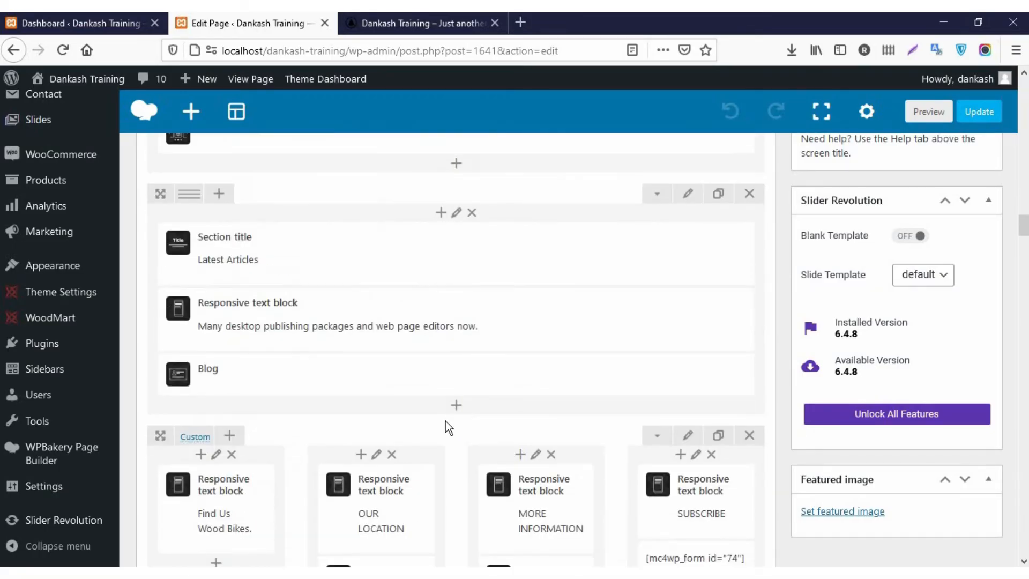
{"action": "scroll", "coordinate": [461, 436], "scroll_direction": "down", "scroll_amount": 5}
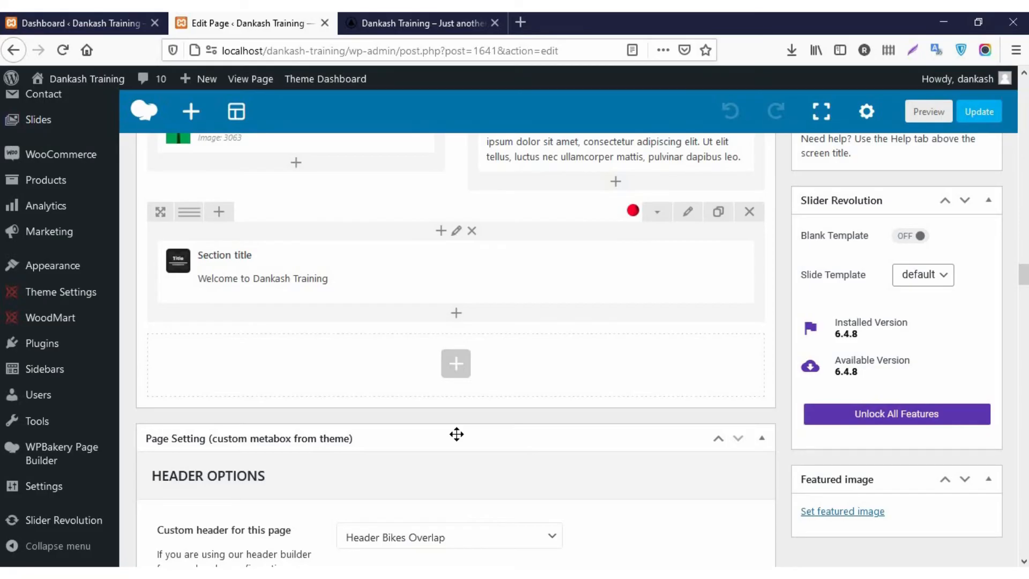
{"action": "scroll", "coordinate": [233, 277], "scroll_direction": "up", "scroll_amount": 1}
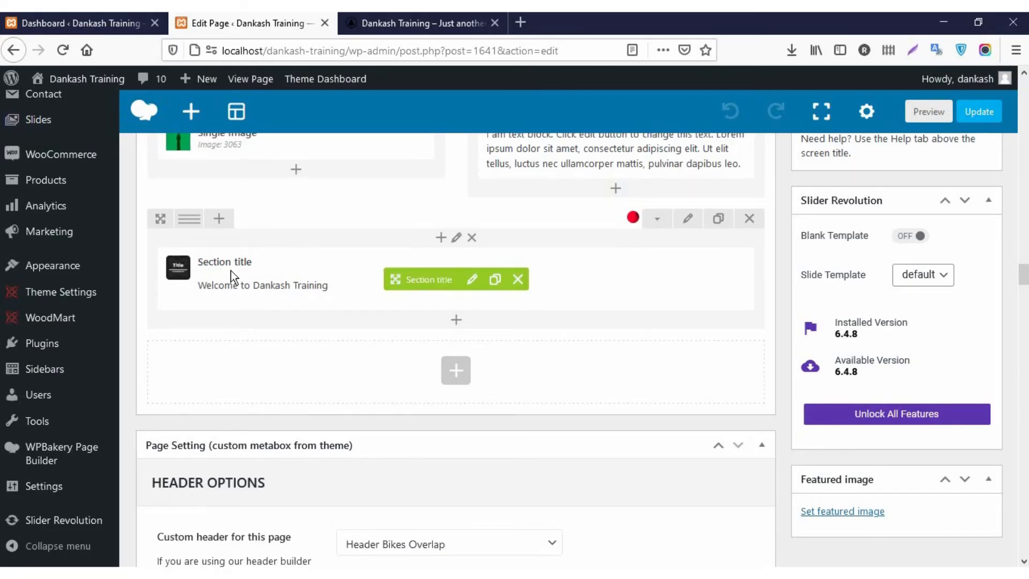
{"action": "scroll", "coordinate": [234, 277], "scroll_direction": "up", "scroll_amount": 8}
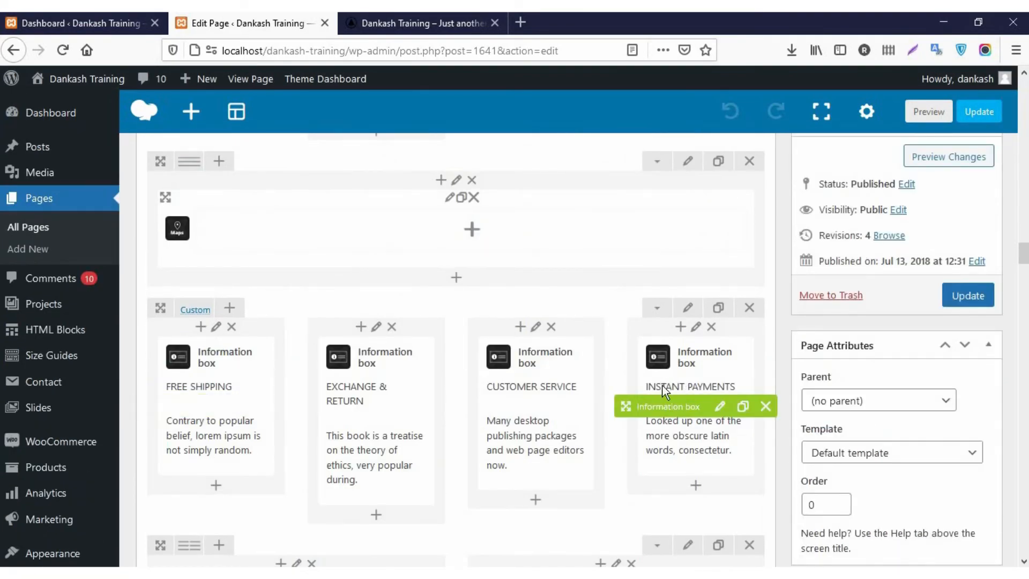
{"action": "scroll", "coordinate": [438, 470], "scroll_direction": "down", "scroll_amount": 8}
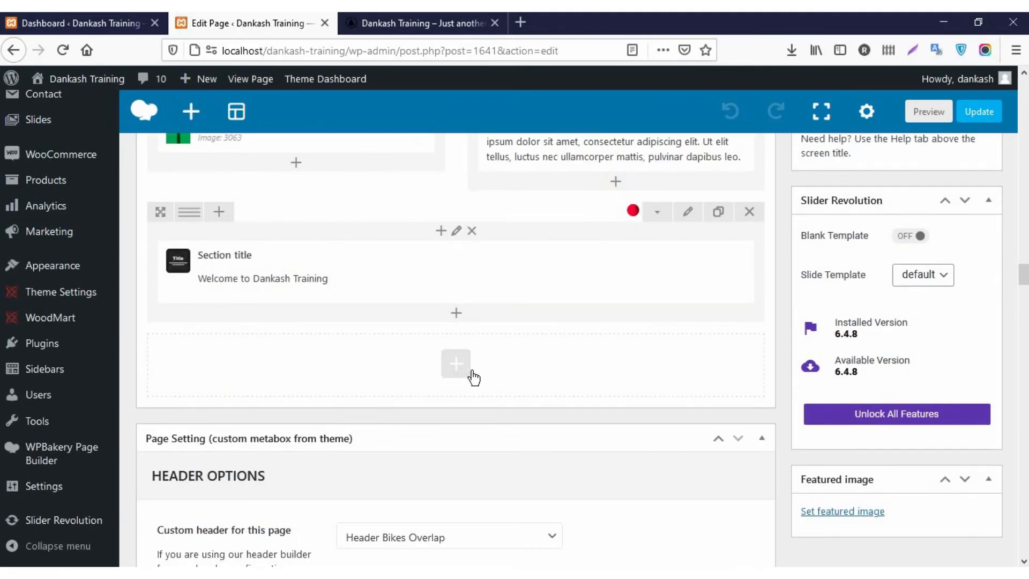
Browse the elements available for adding at the end of the page, and leave the list without adding any.
{"action": "left_click", "coordinate": [457, 364]}
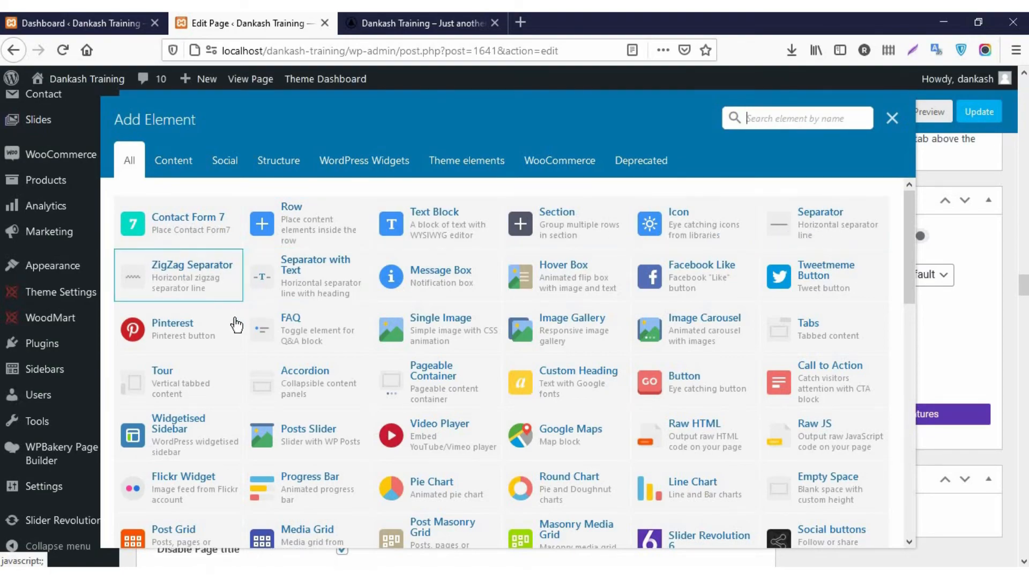
{"action": "scroll", "coordinate": [311, 375], "scroll_direction": "down", "scroll_amount": 5}
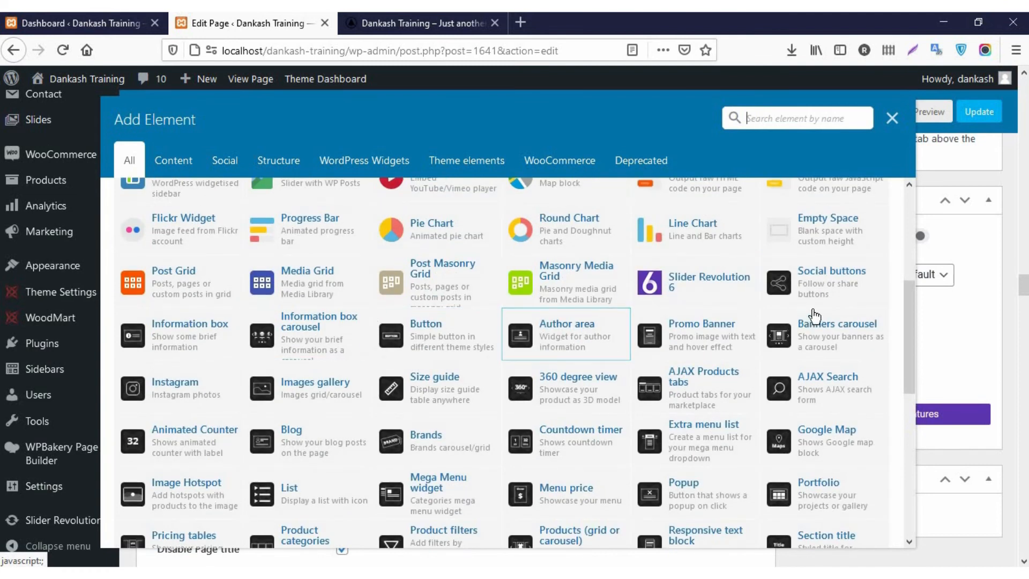
{"action": "scroll", "coordinate": [322, 396], "scroll_direction": "down", "scroll_amount": 3}
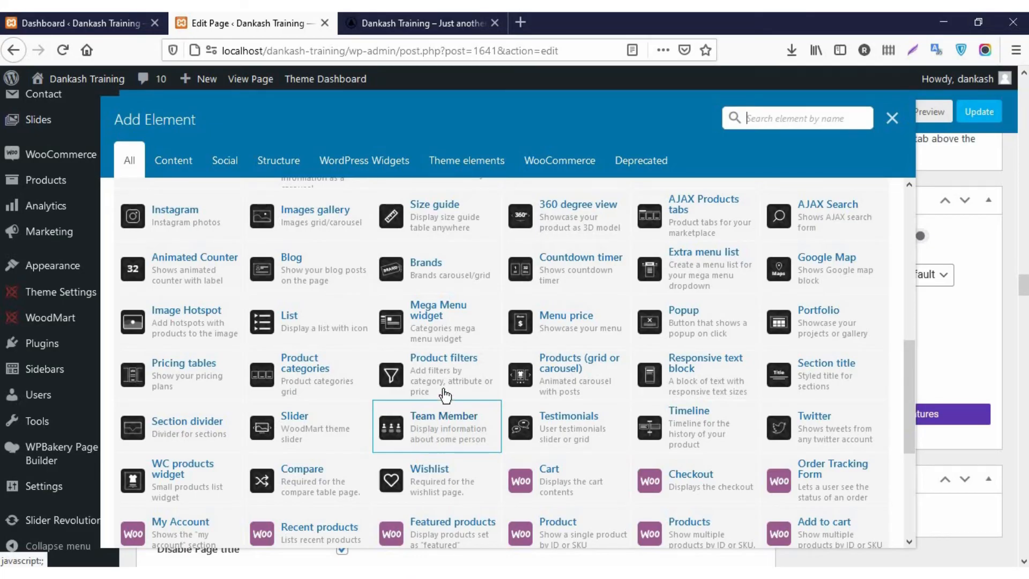
{"action": "scroll", "coordinate": [443, 395], "scroll_direction": "up", "scroll_amount": 10}
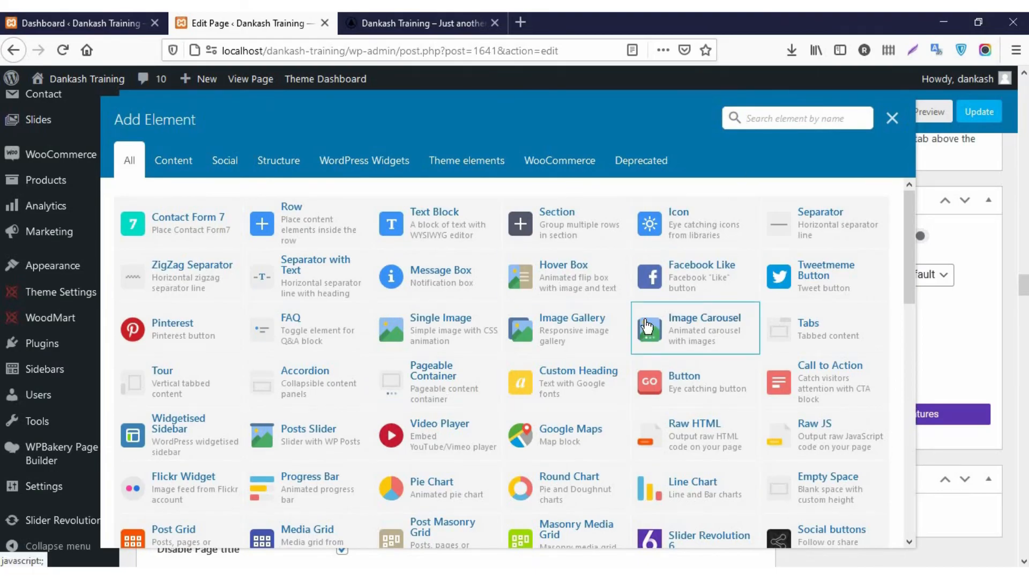
{"action": "left_click", "coordinate": [892, 119]}
{"action": "scroll", "coordinate": [430, 410], "scroll_direction": "up", "scroll_amount": 5}
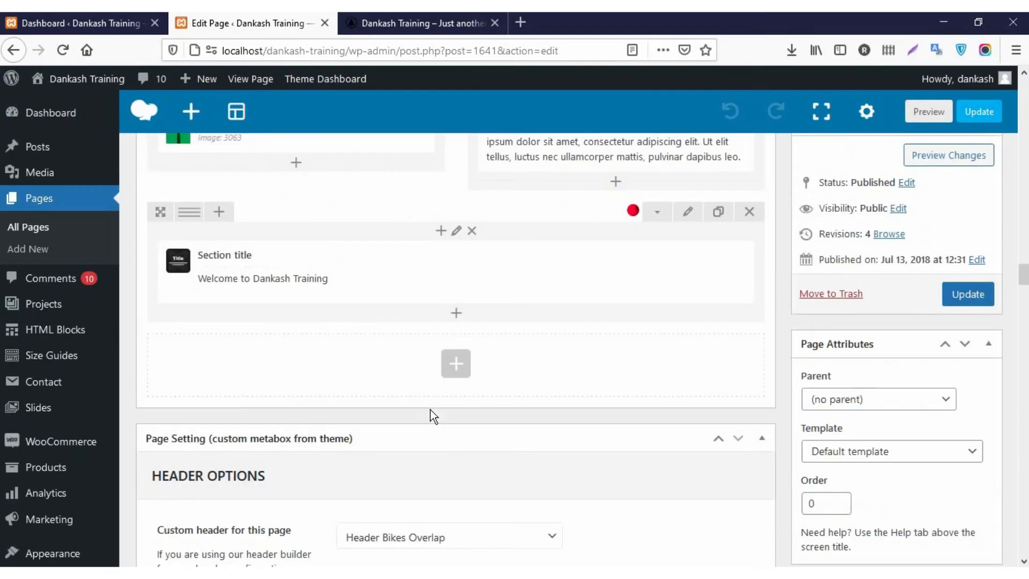
{"action": "left_click", "coordinate": [456, 364]}
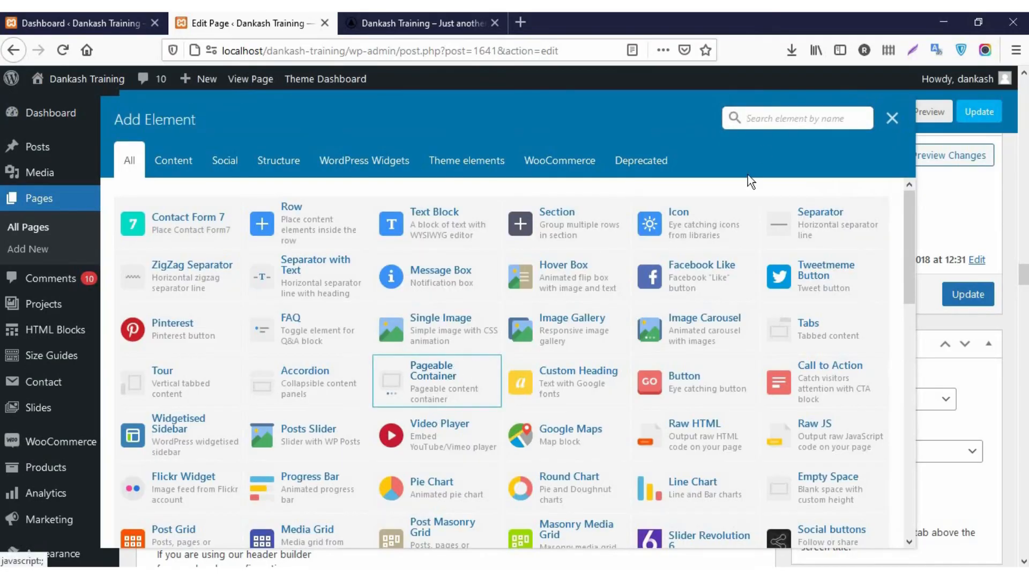
{"action": "left_click", "coordinate": [893, 118]}
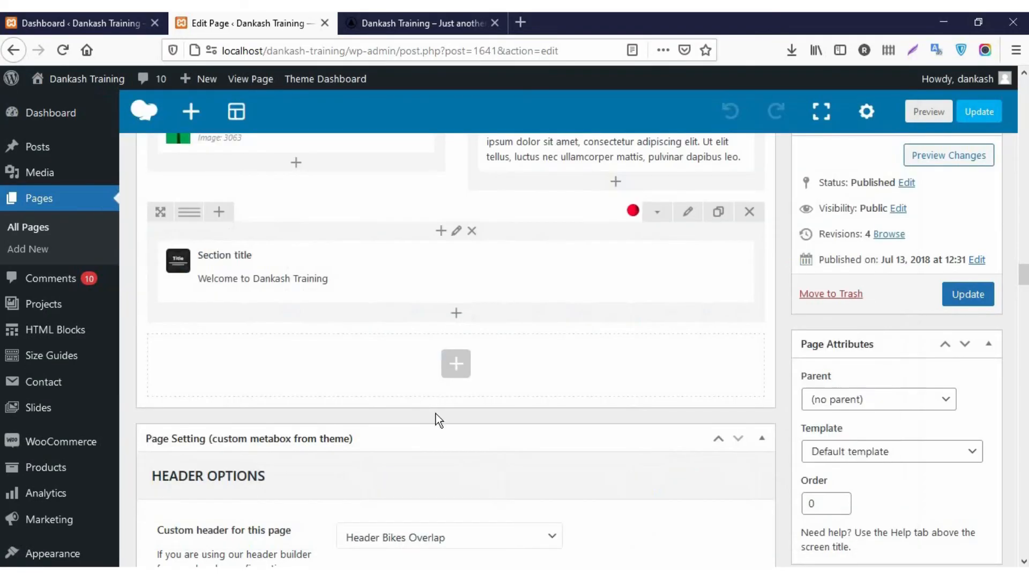
Add a new row below the section title row and open its custom column layout settings.
{"action": "left_click", "coordinate": [202, 224]}
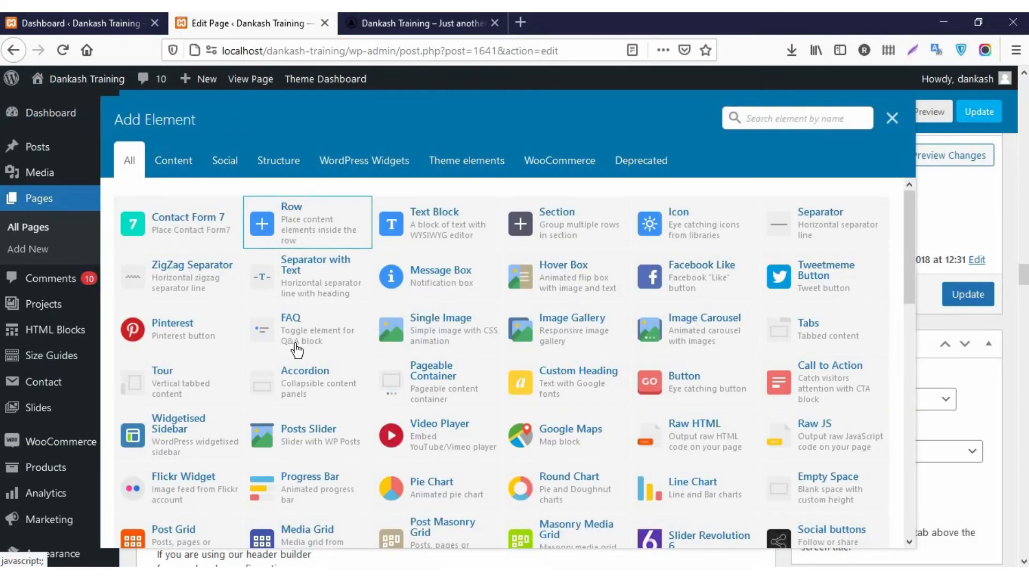
{"action": "left_click", "coordinate": [318, 227]}
{"action": "mouse_move", "coordinate": [192, 348]}
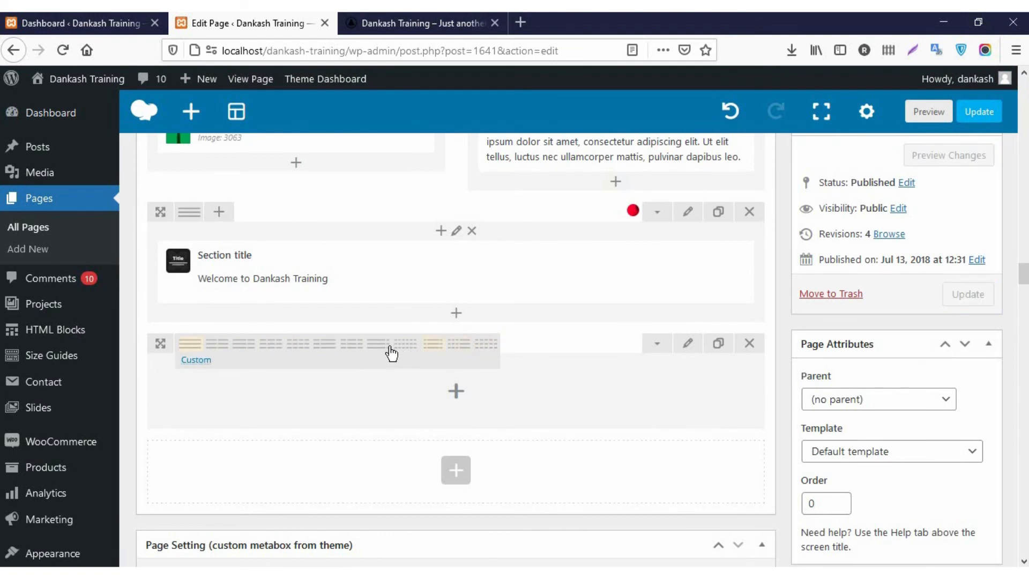
{"action": "left_click", "coordinate": [209, 368]}
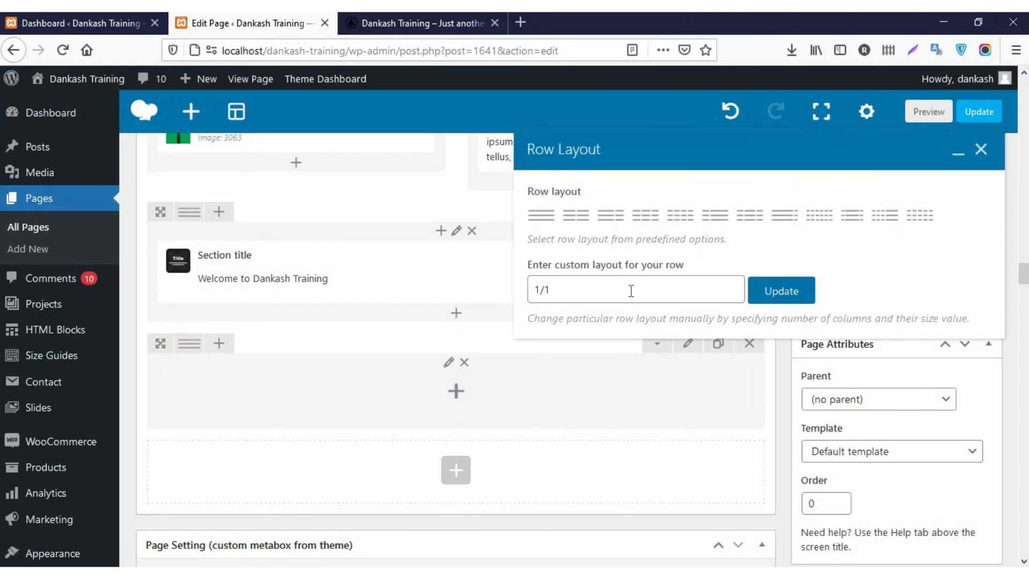
Set the new row's custom layout to span2+span4+span4+span2 and apply it.
{"action": "left_click_drag", "start_coordinate": [510, 274], "coordinate": [506, 281]}
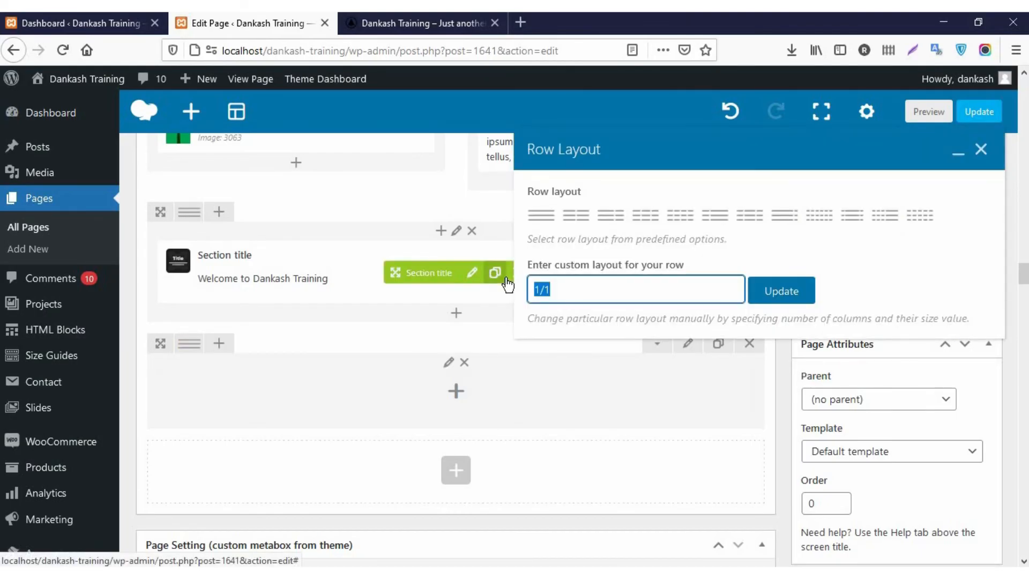
{"action": "key", "text": "BackSpace"}
{"action": "type", "text": "span"}
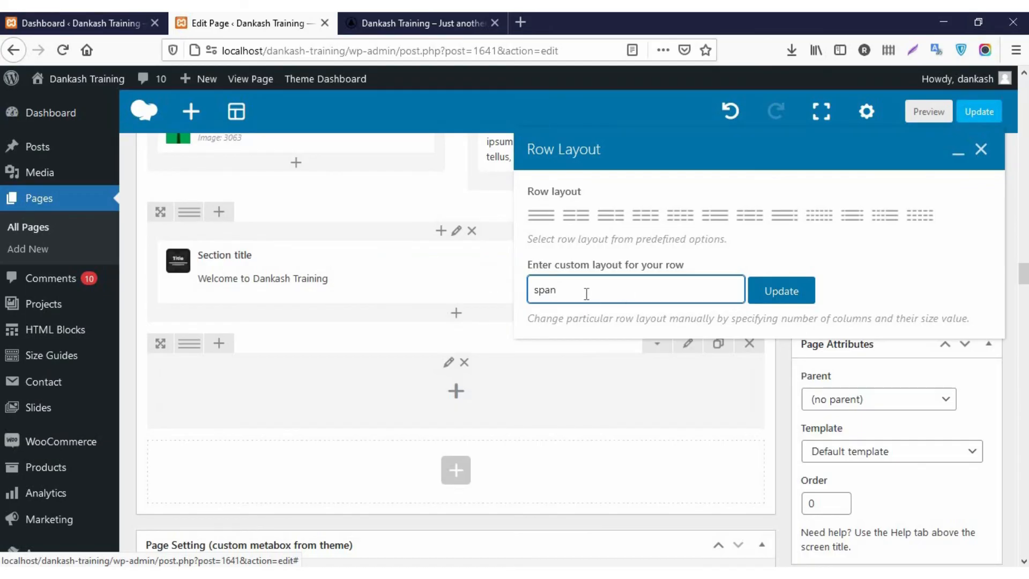
{"action": "double_click", "coordinate": [525, 293]}
{"action": "left_click", "coordinate": [606, 292]}
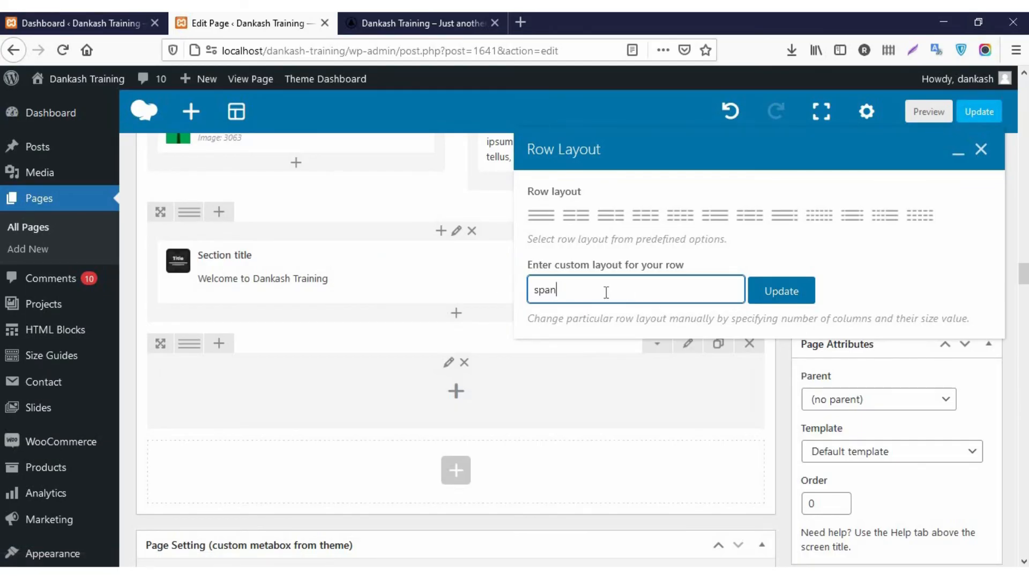
{"action": "type", "text": "2"}
{"action": "type", "text": "+"}
{"action": "type", "text": "s"}
{"action": "type", "text": "span"}
{"action": "type", "text": "4"}
{"action": "left_click_drag", "start_coordinate": [564, 292], "coordinate": [570, 292]}
{"action": "left_click", "coordinate": [610, 294]}
{"action": "type", "text": "+span4+"}
{"action": "type", "text": "span2"}
{"action": "left_click", "coordinate": [797, 291]}
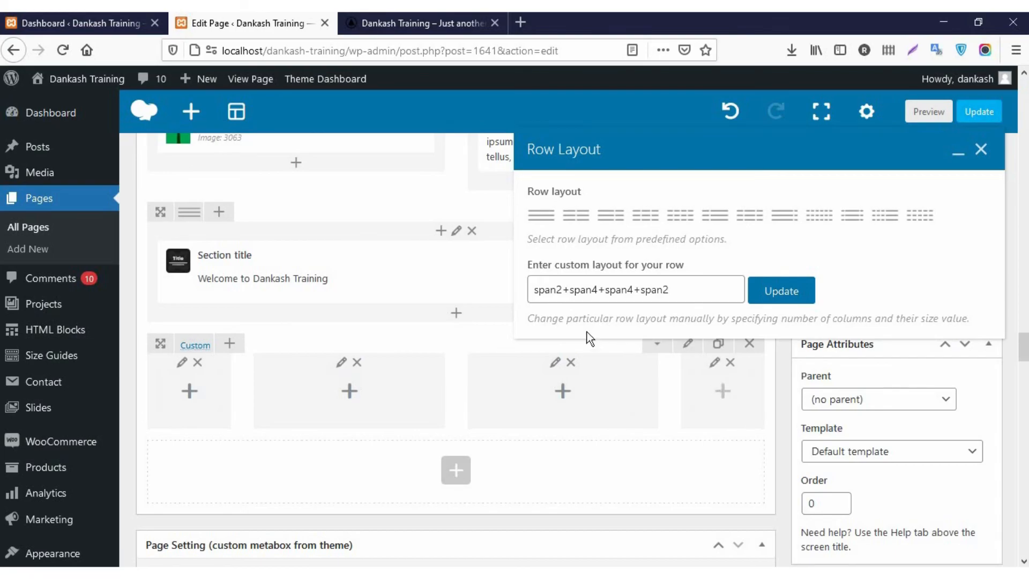
Review the custom layout formula, apply it again unchanged, and close the row layout settings.
{"action": "left_click", "coordinate": [534, 290]}
{"action": "left_click_drag", "start_coordinate": [534, 290], "coordinate": [694, 292]}
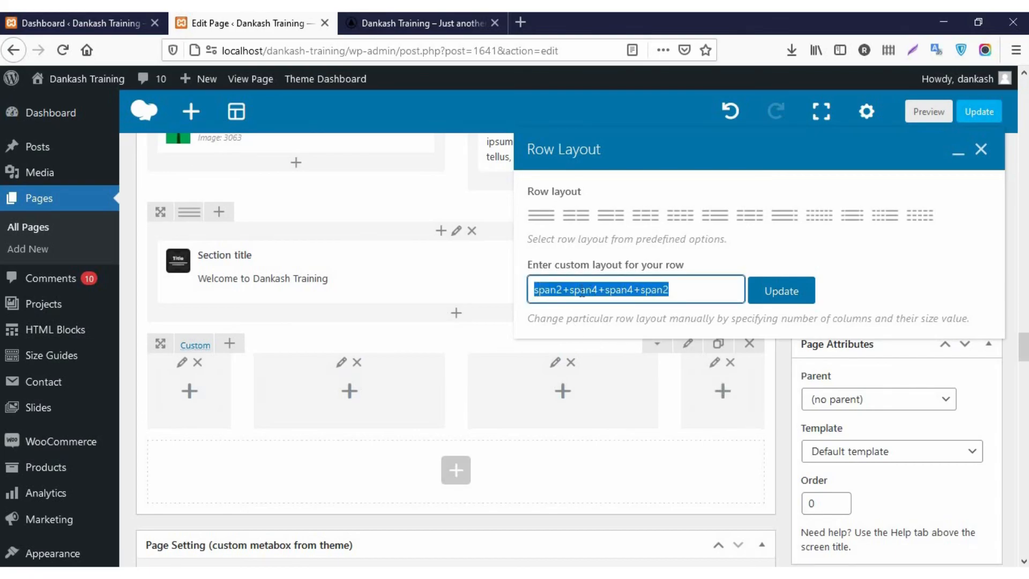
{"action": "left_click", "coordinate": [562, 289]}
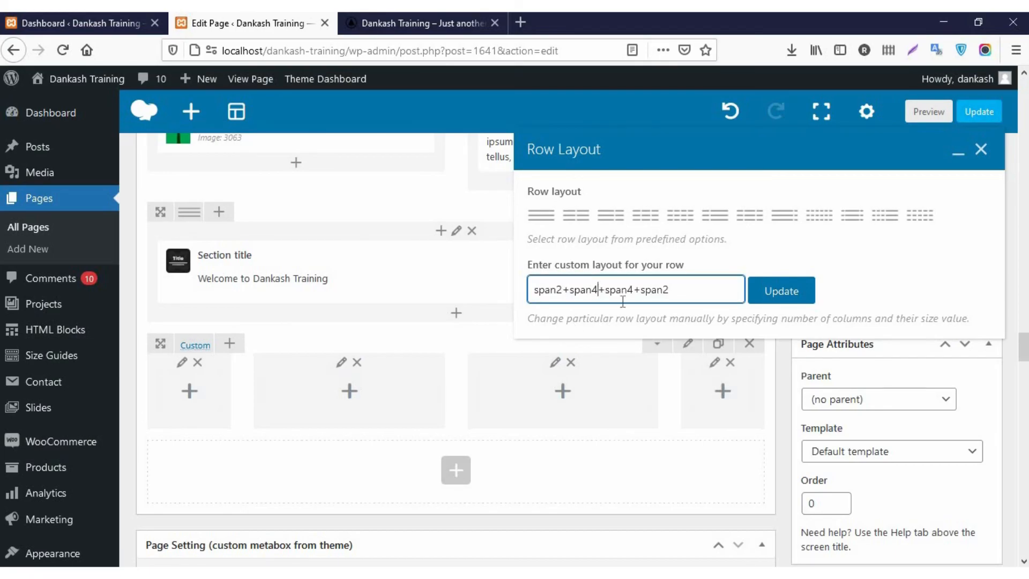
{"action": "left_click", "coordinate": [793, 296]}
{"action": "left_click", "coordinate": [981, 150]}
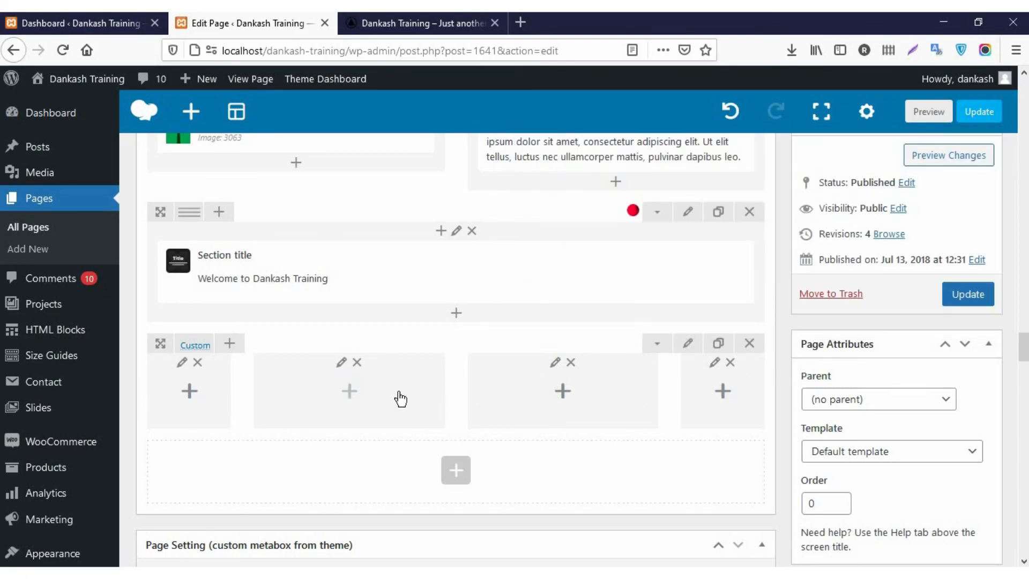
Browse the elements available for the new row's second column, and leave the list without adding any.
{"action": "scroll", "coordinate": [399, 398], "scroll_direction": "up", "scroll_amount": 3}
{"action": "scroll", "coordinate": [402, 399], "scroll_direction": "down", "scroll_amount": 4}
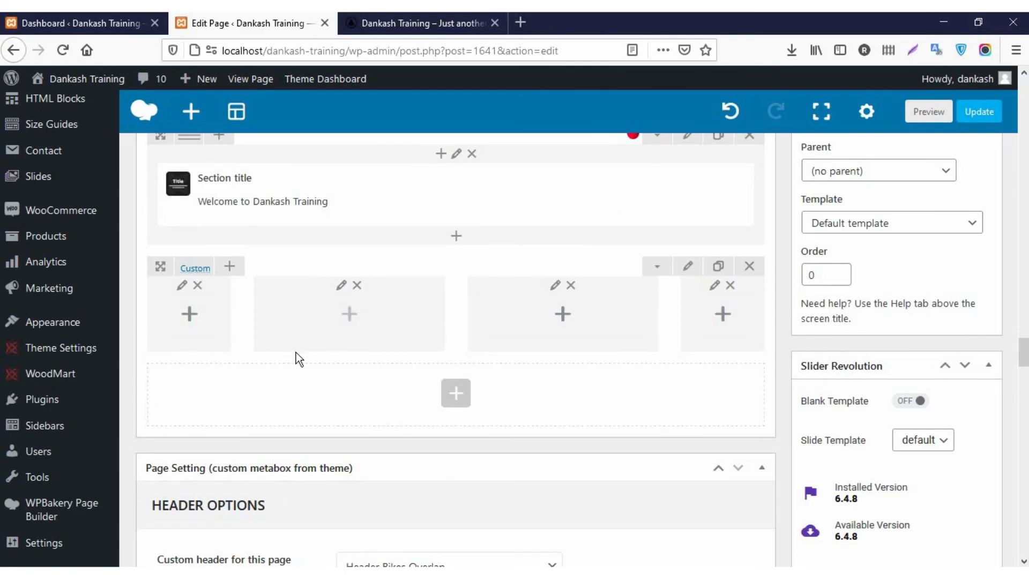
{"action": "scroll", "coordinate": [327, 381], "scroll_direction": "up", "scroll_amount": 1}
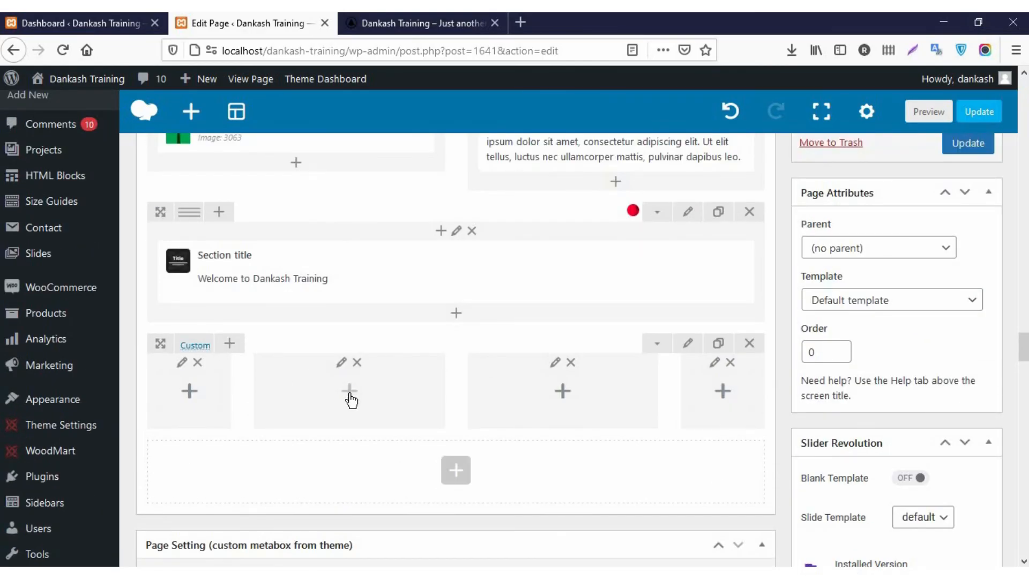
{"action": "left_click", "coordinate": [350, 391]}
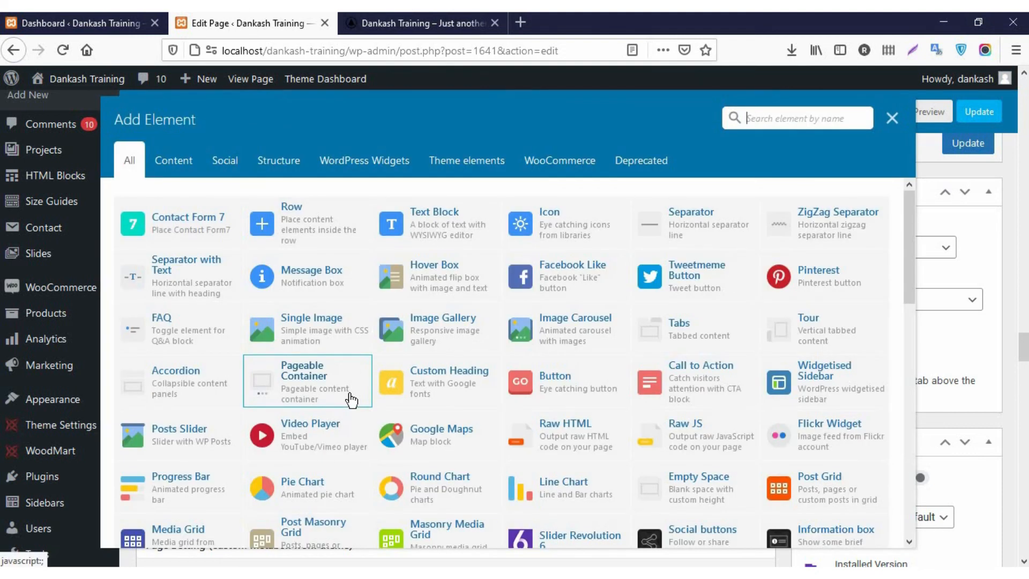
{"action": "scroll", "coordinate": [661, 363], "scroll_direction": "down", "scroll_amount": 8}
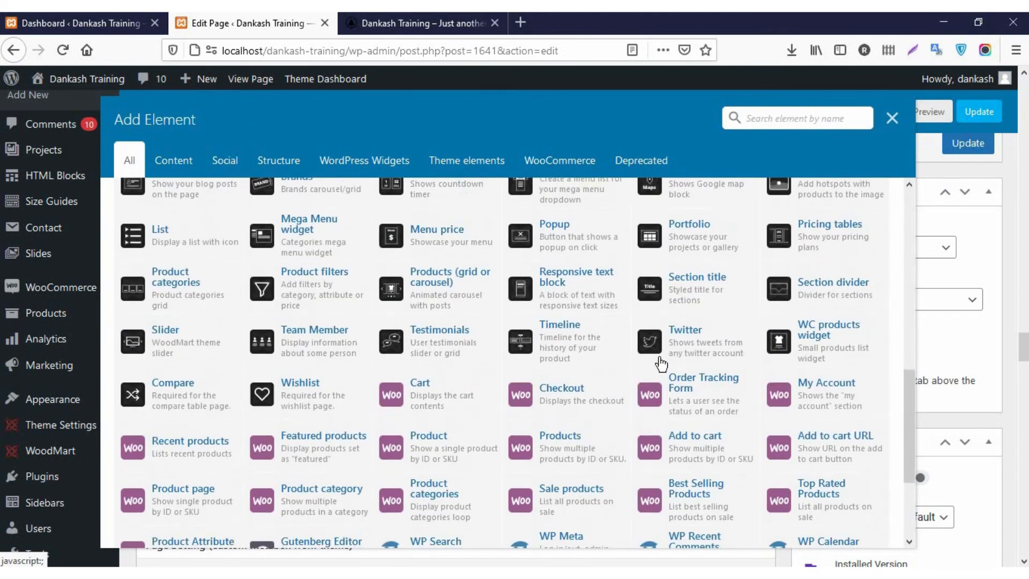
{"action": "scroll", "coordinate": [459, 391], "scroll_direction": "up", "scroll_amount": 8}
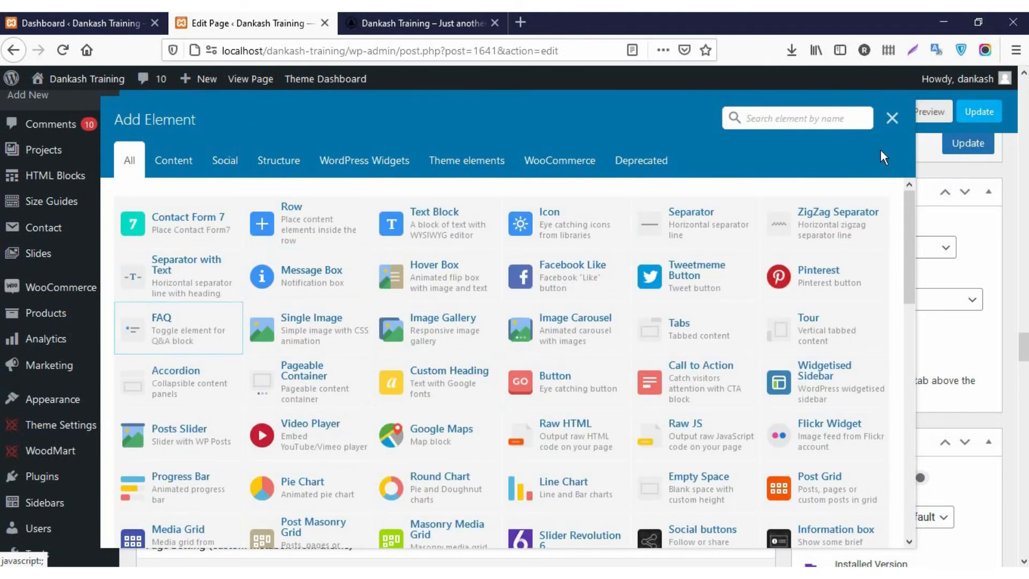
{"action": "left_click", "coordinate": [891, 119]}
Compare the new four-column row with the information box, image and section title rows above, briefly checking its second column's element list.
{"action": "scroll", "coordinate": [558, 282], "scroll_direction": "up", "scroll_amount": 6}
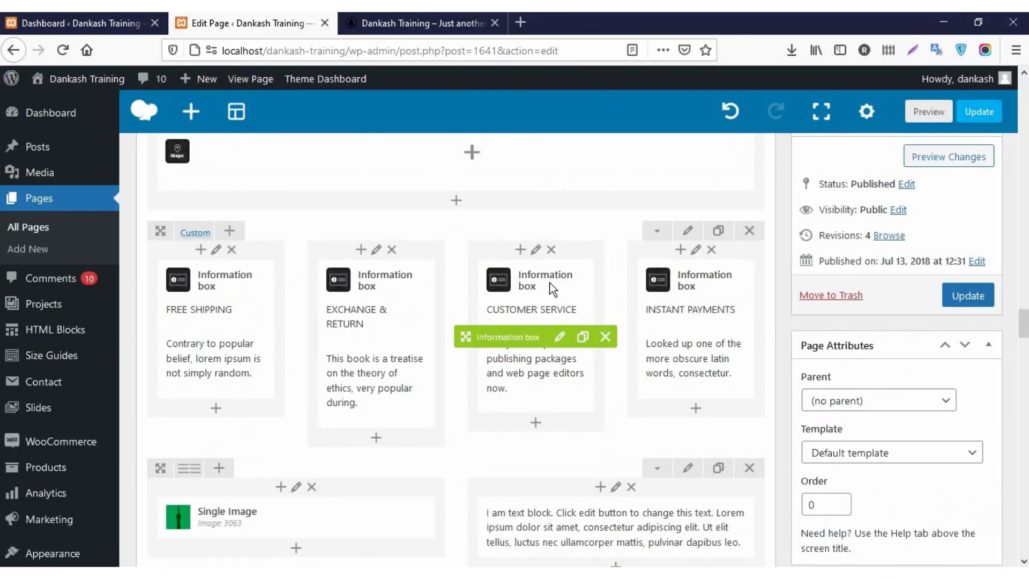
{"action": "scroll", "coordinate": [551, 282], "scroll_direction": "down", "scroll_amount": 10}
{"action": "scroll", "coordinate": [550, 290], "scroll_direction": "up", "scroll_amount": 4}
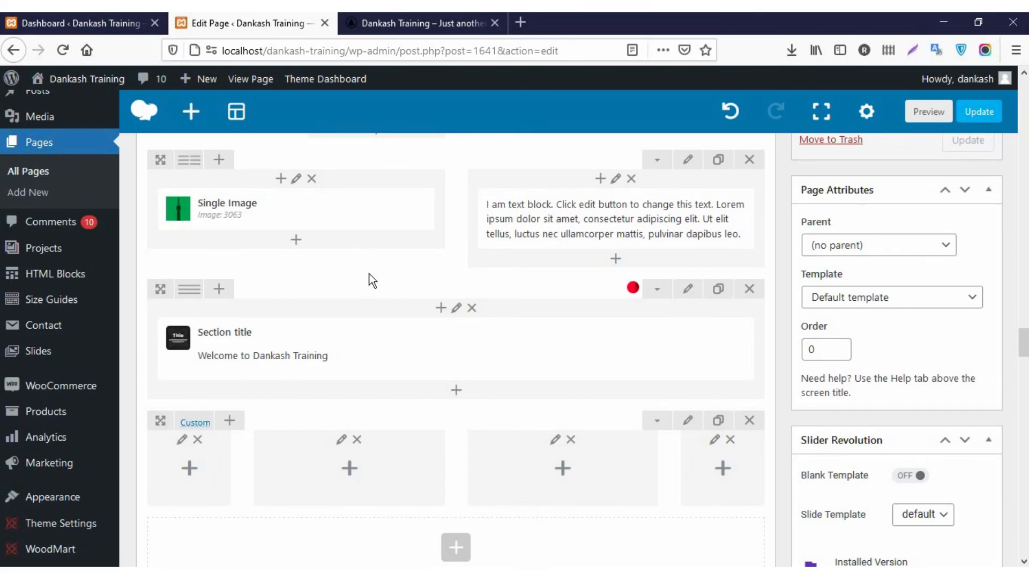
{"action": "scroll", "coordinate": [413, 321], "scroll_direction": "up", "scroll_amount": 3}
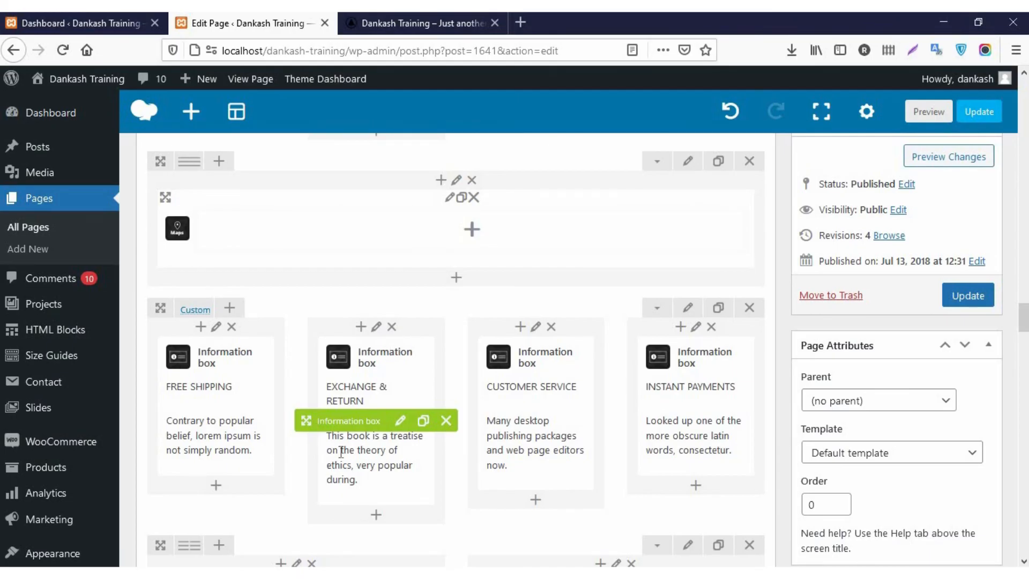
{"action": "scroll", "coordinate": [364, 444], "scroll_direction": "down", "scroll_amount": 10}
{"action": "scroll", "coordinate": [375, 451], "scroll_direction": "up", "scroll_amount": 4}
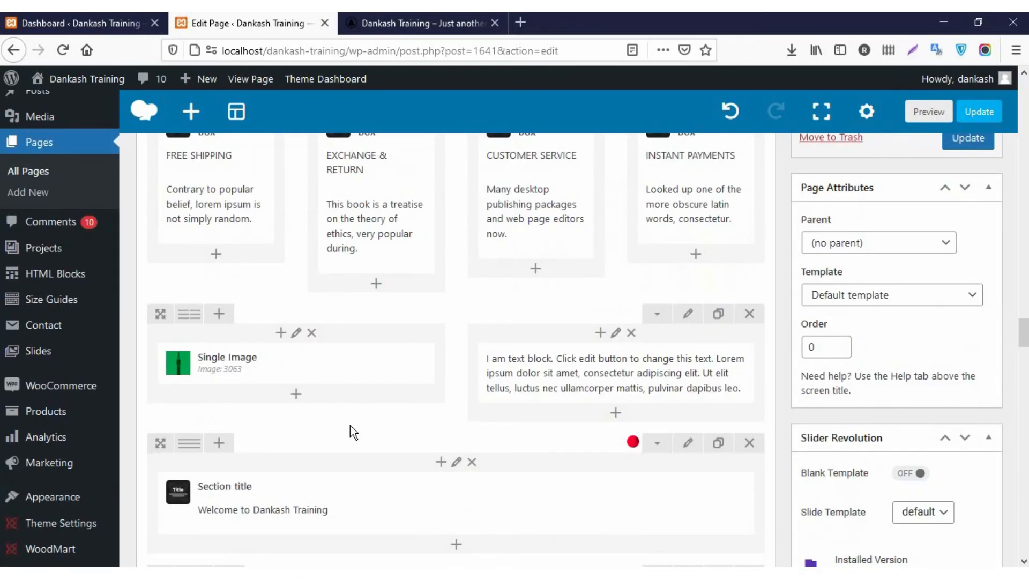
{"action": "scroll", "coordinate": [350, 426], "scroll_direction": "down", "scroll_amount": 6}
{"action": "left_click", "coordinate": [351, 316]}
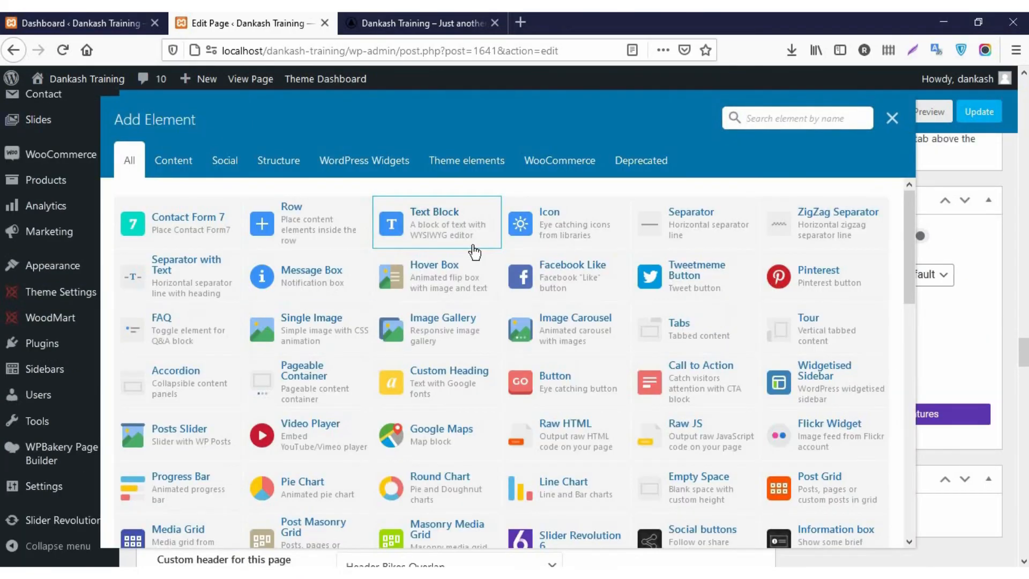
{"action": "left_click", "coordinate": [892, 118]}
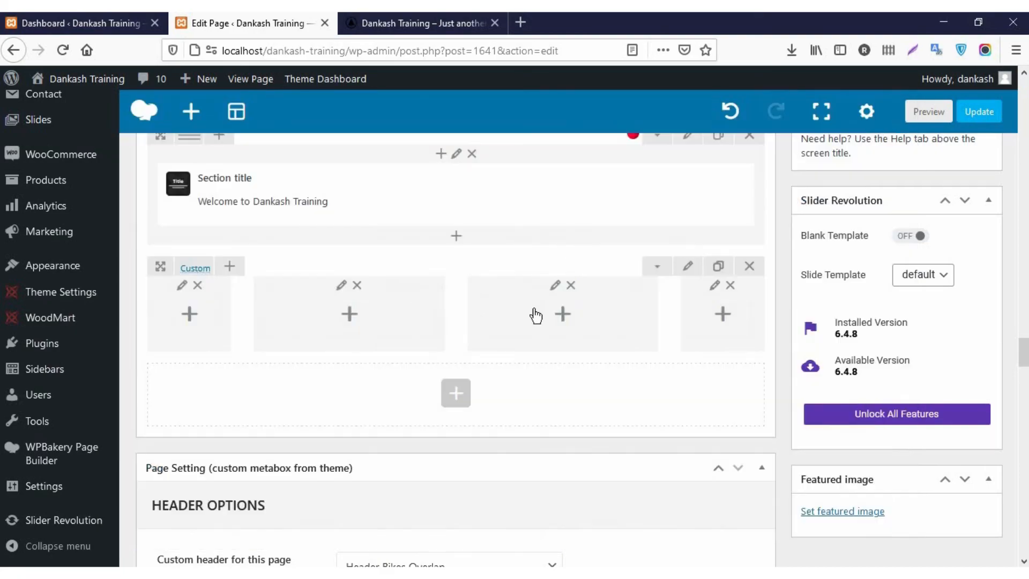
{"action": "scroll", "coordinate": [543, 327], "scroll_direction": "up", "scroll_amount": 3}
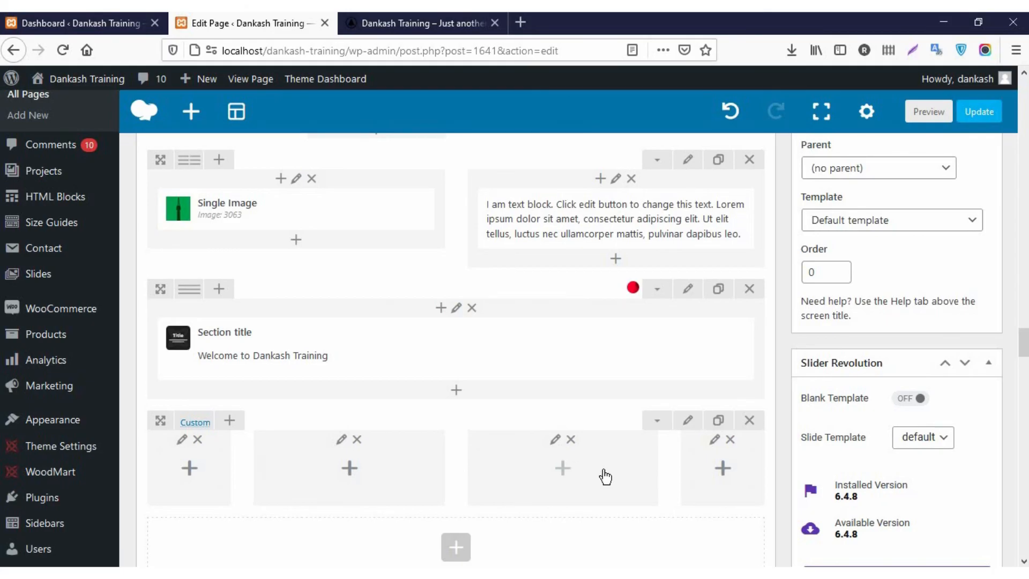
{"action": "scroll", "coordinate": [602, 474], "scroll_direction": "up", "scroll_amount": 5}
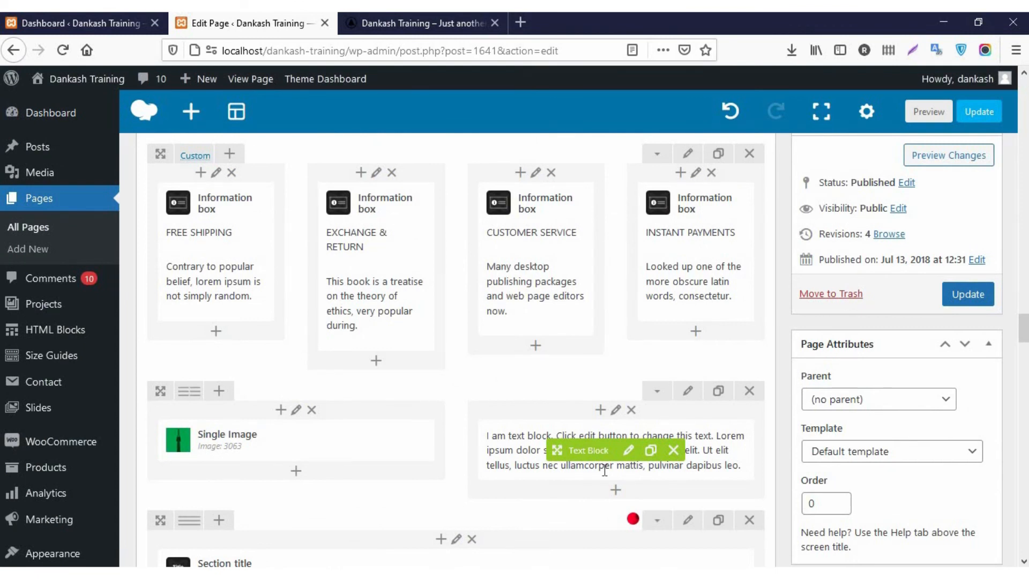